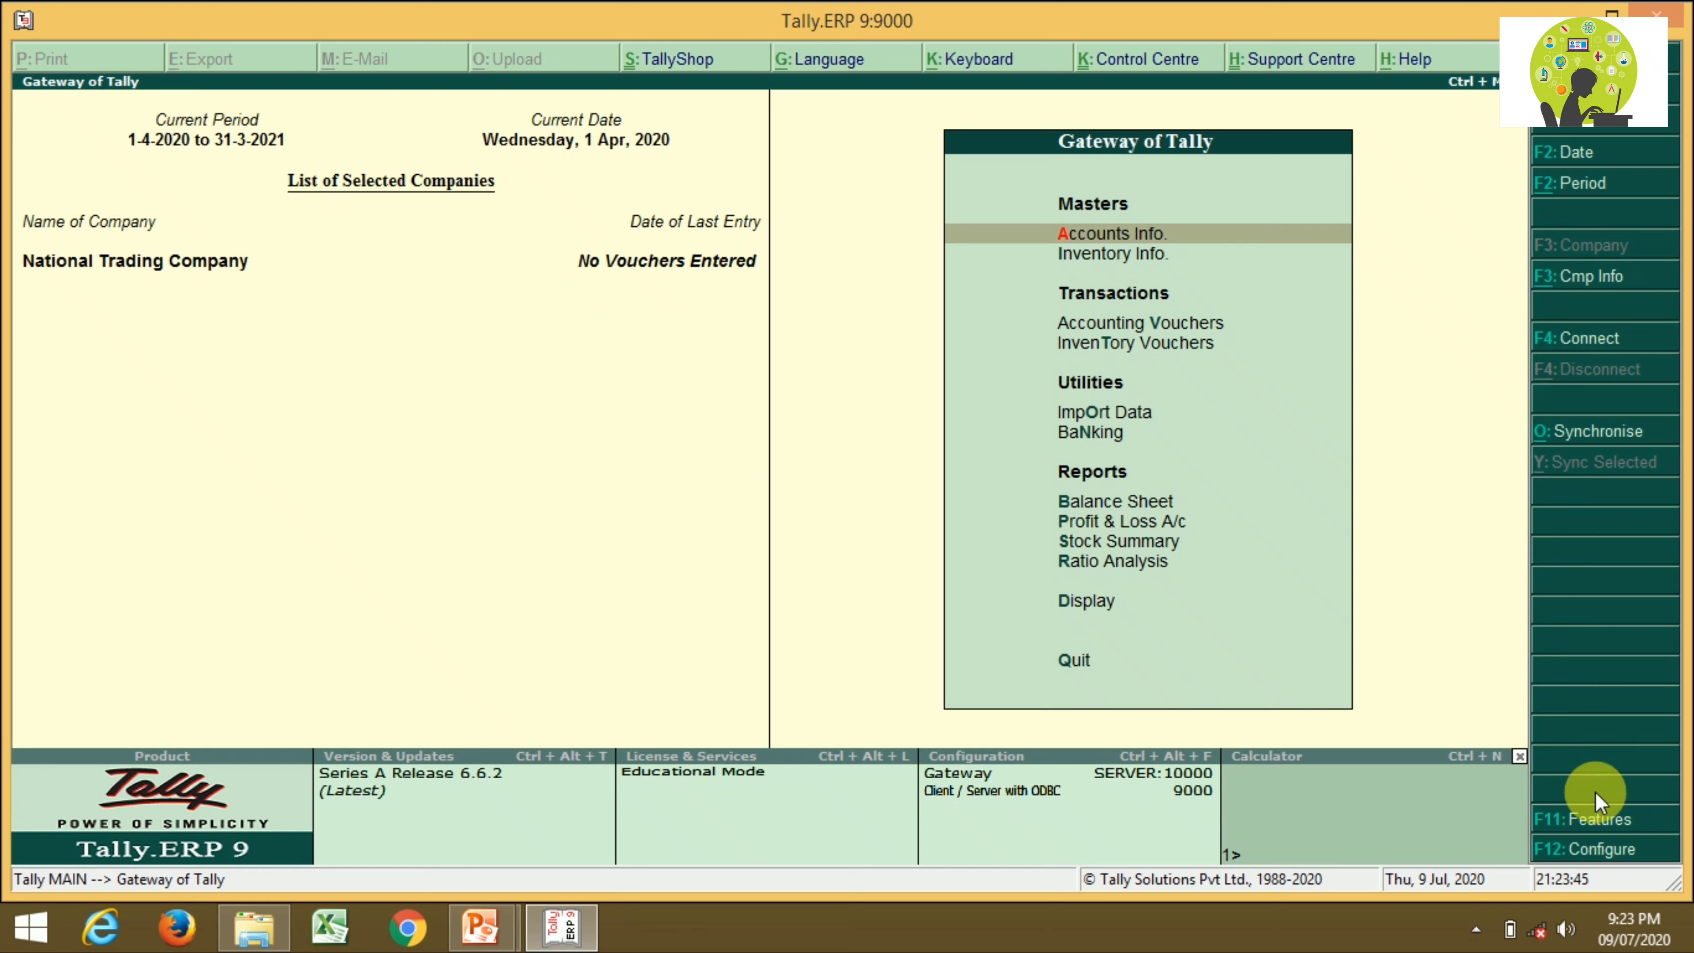
- Enable the maintenance of stock categories in the company's inventory features and accept the settings
click(1597, 827)
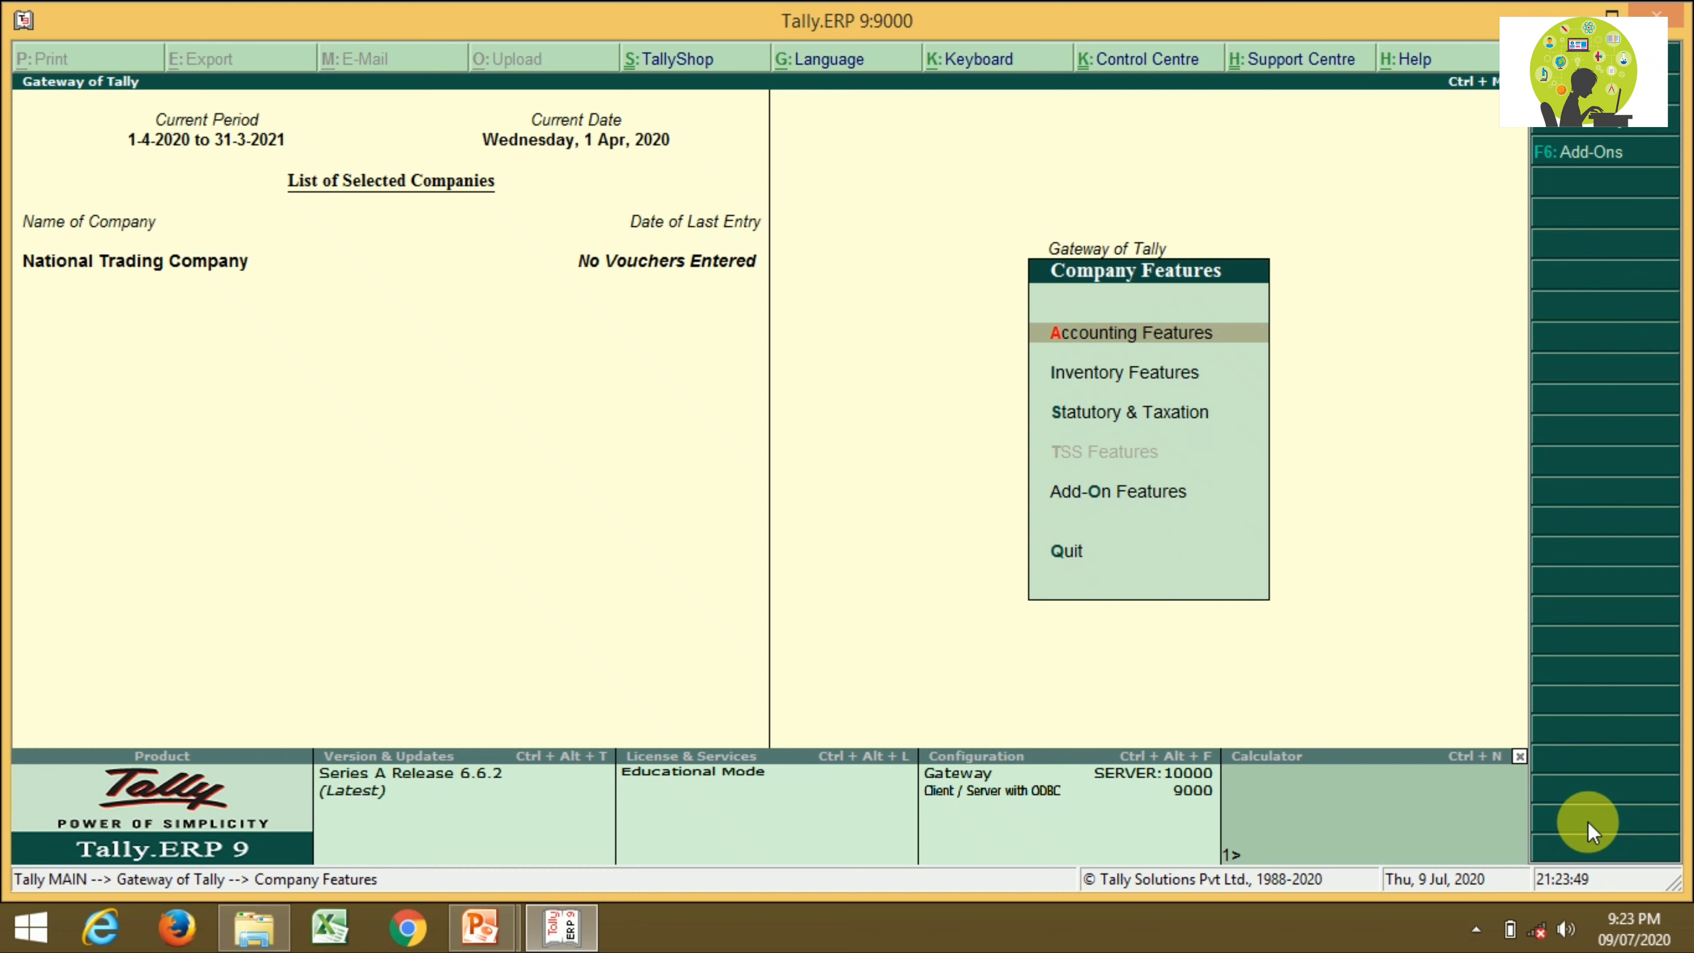
key(Down)
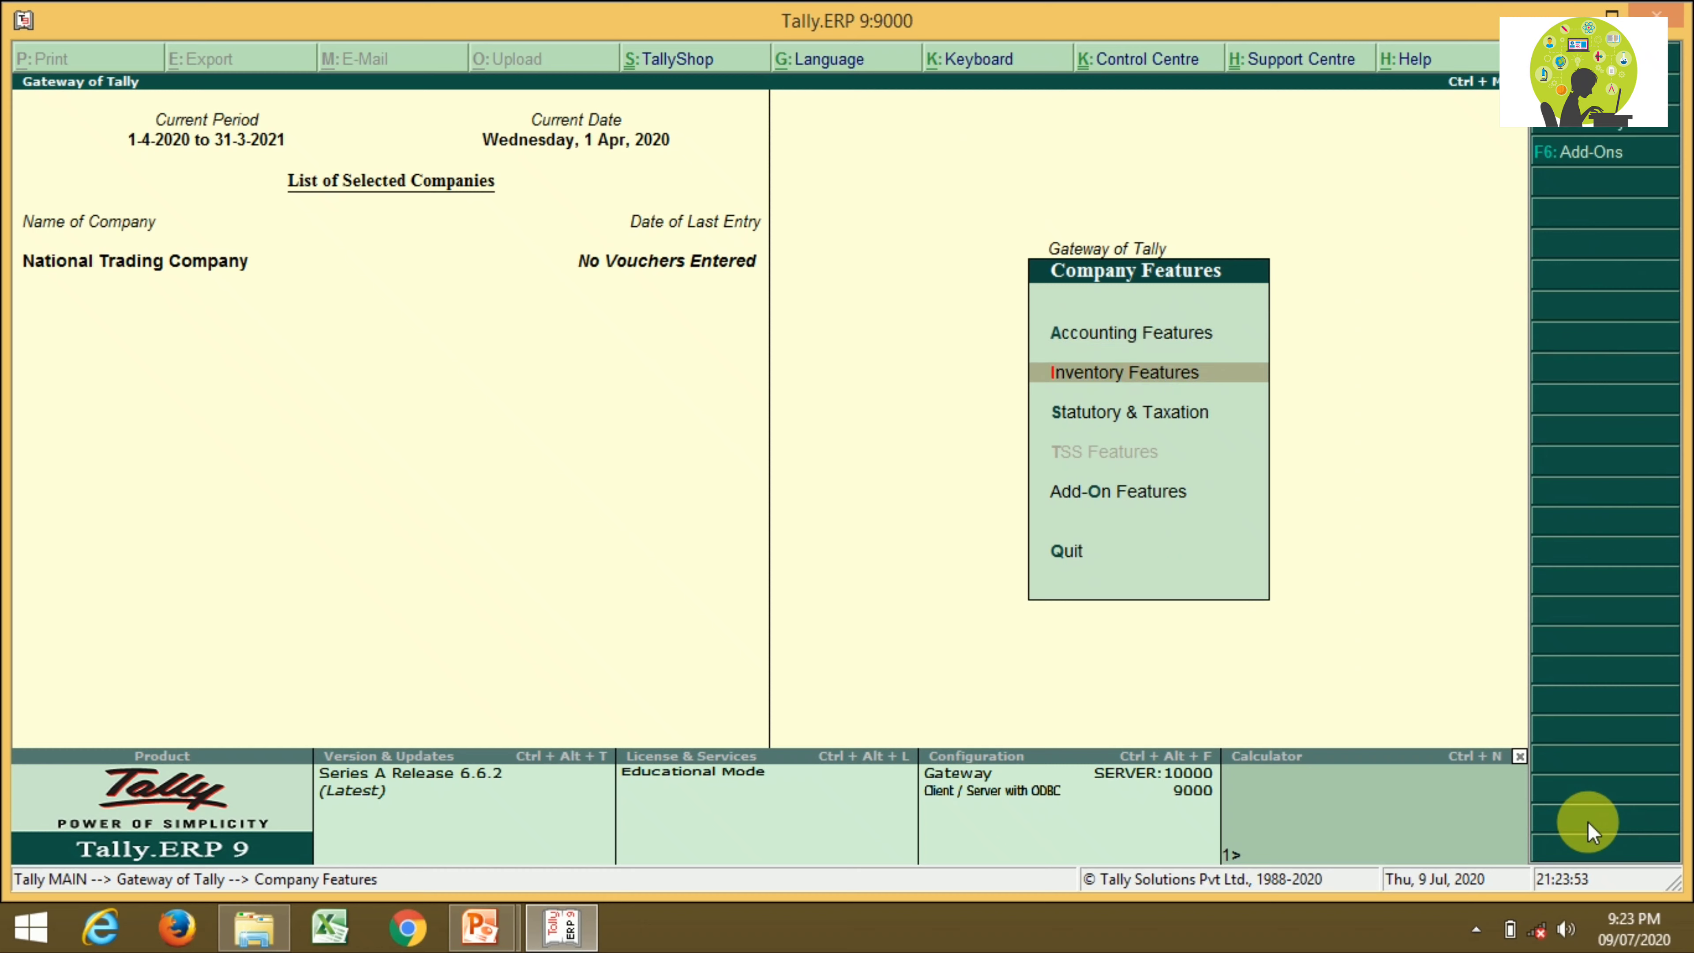
key(Return)
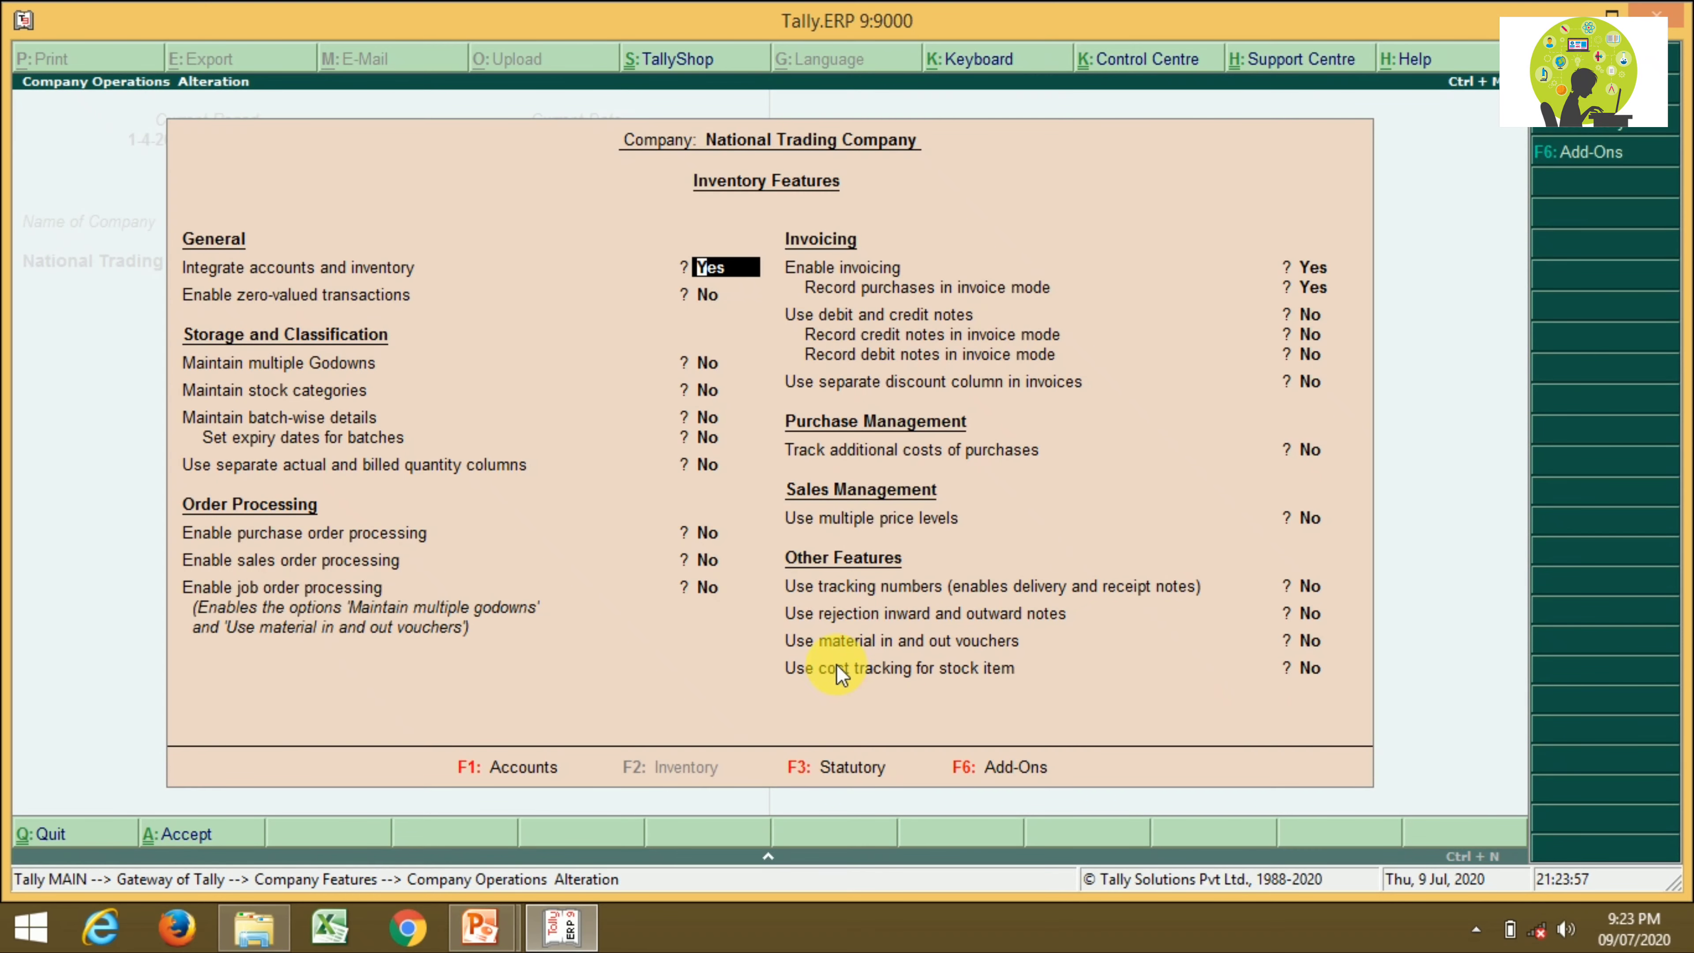
click(705, 393)
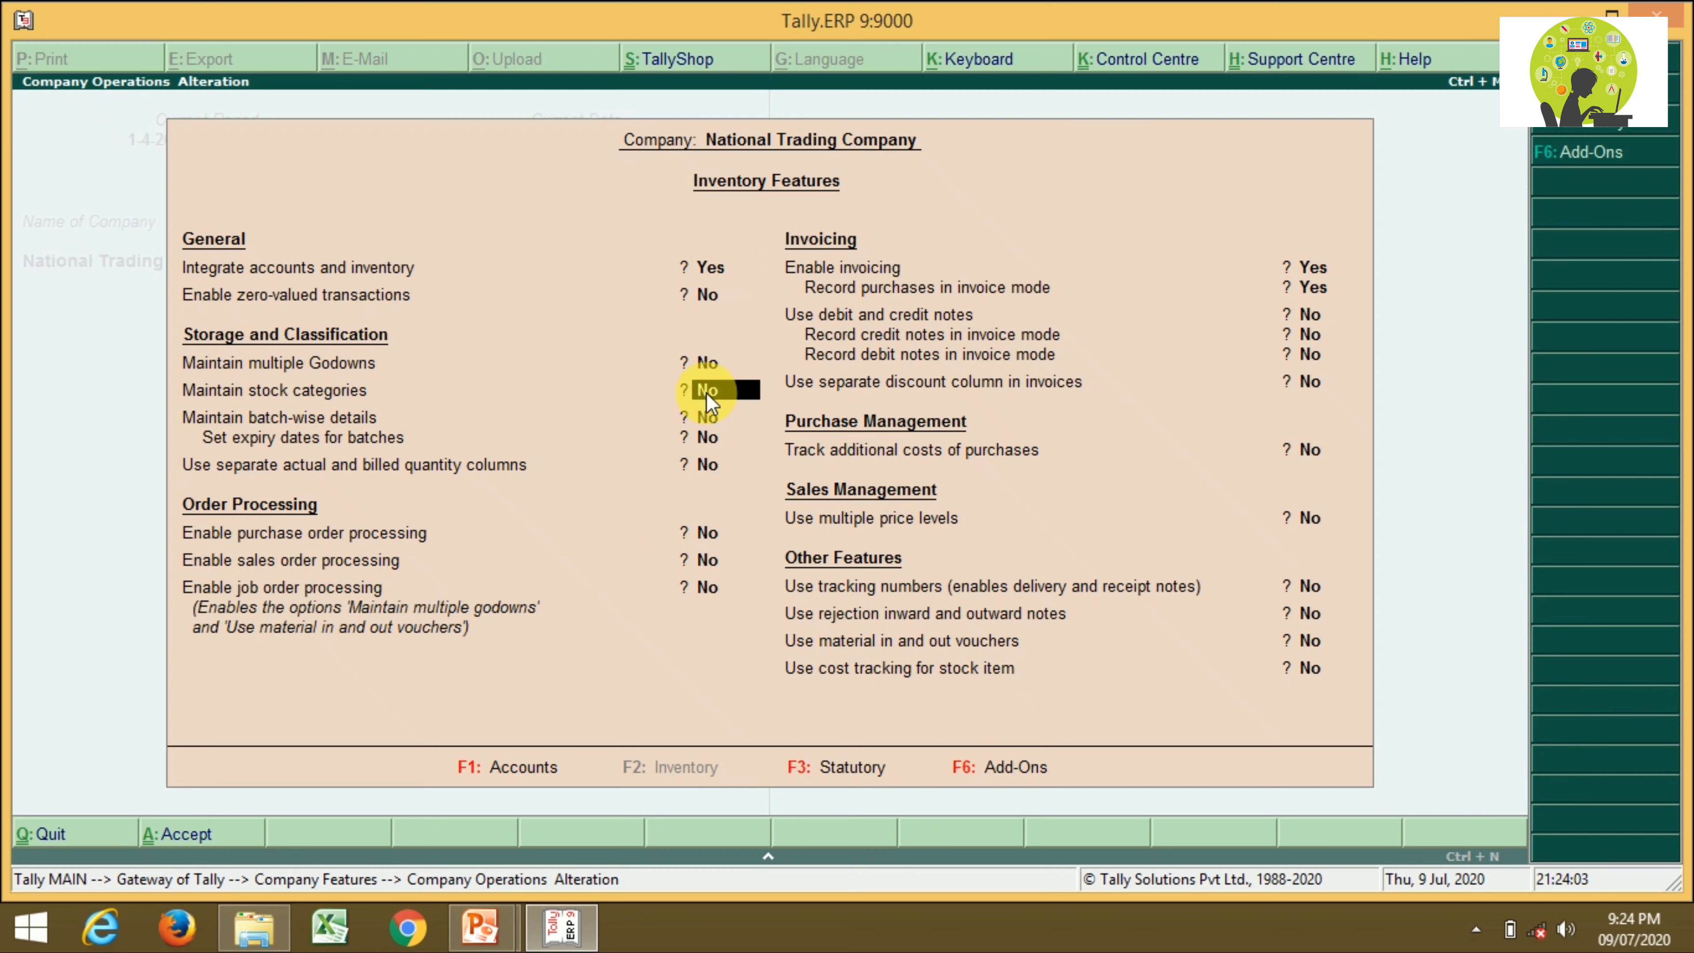
text(y)
key(Return)
key(Return)
key(Return)
key(Return)
key(Return)
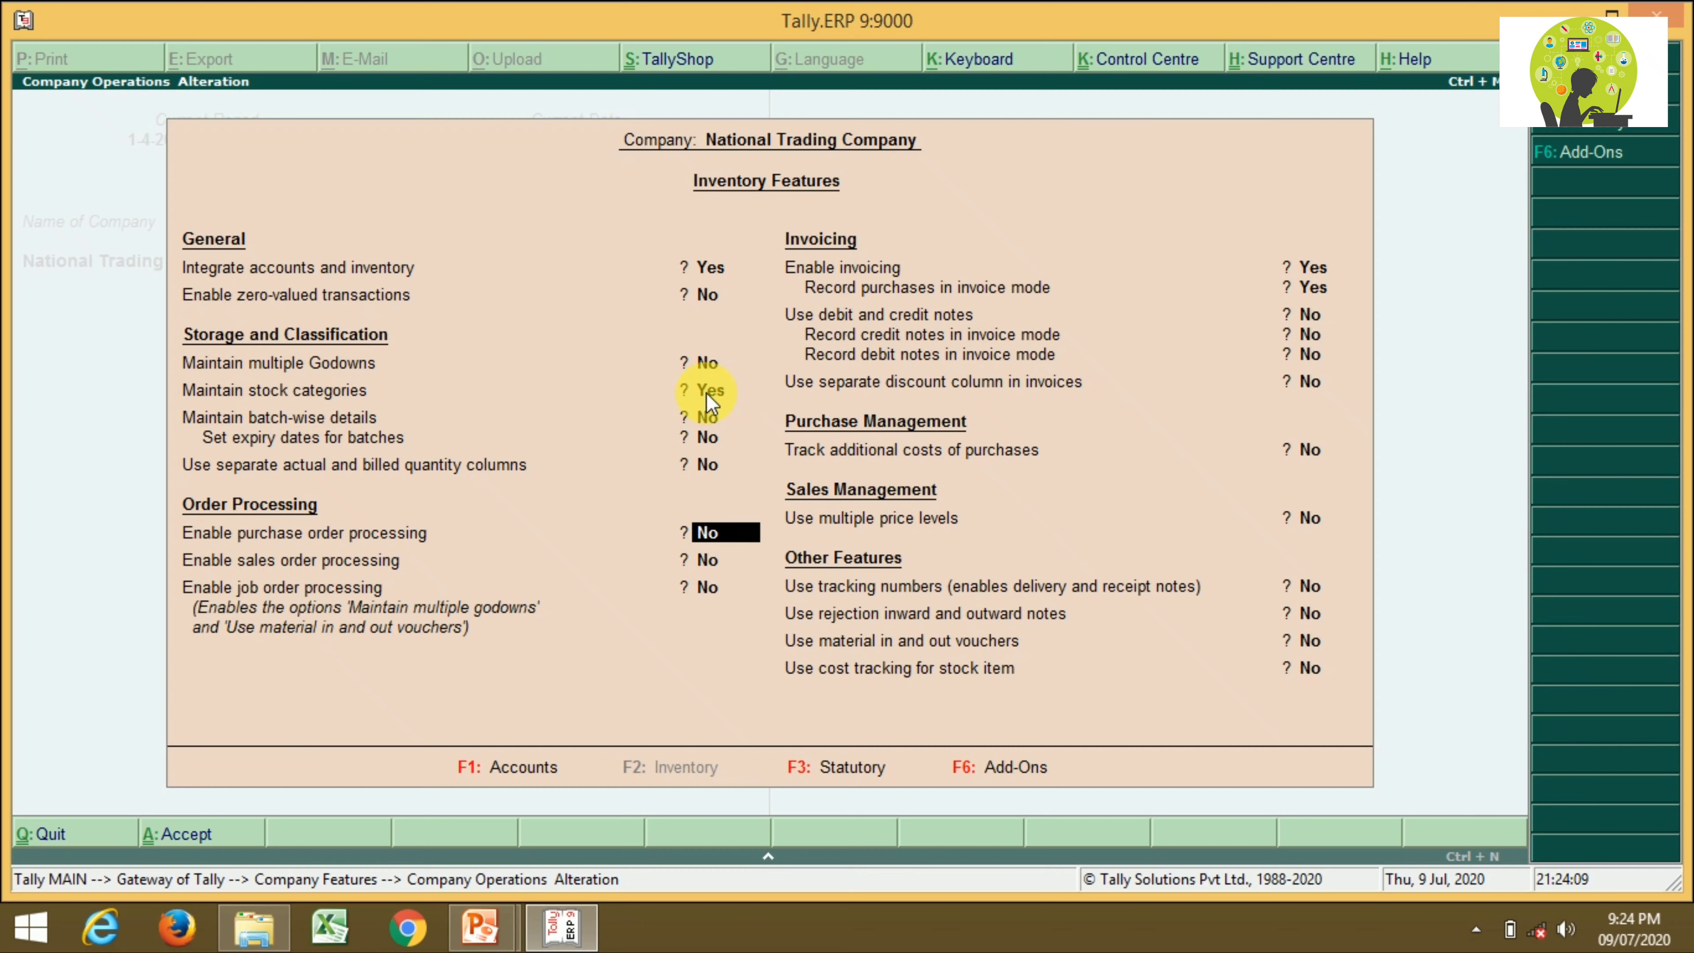
key(Return)
key(Return)
key(Return)
key(Return)
key(Return)
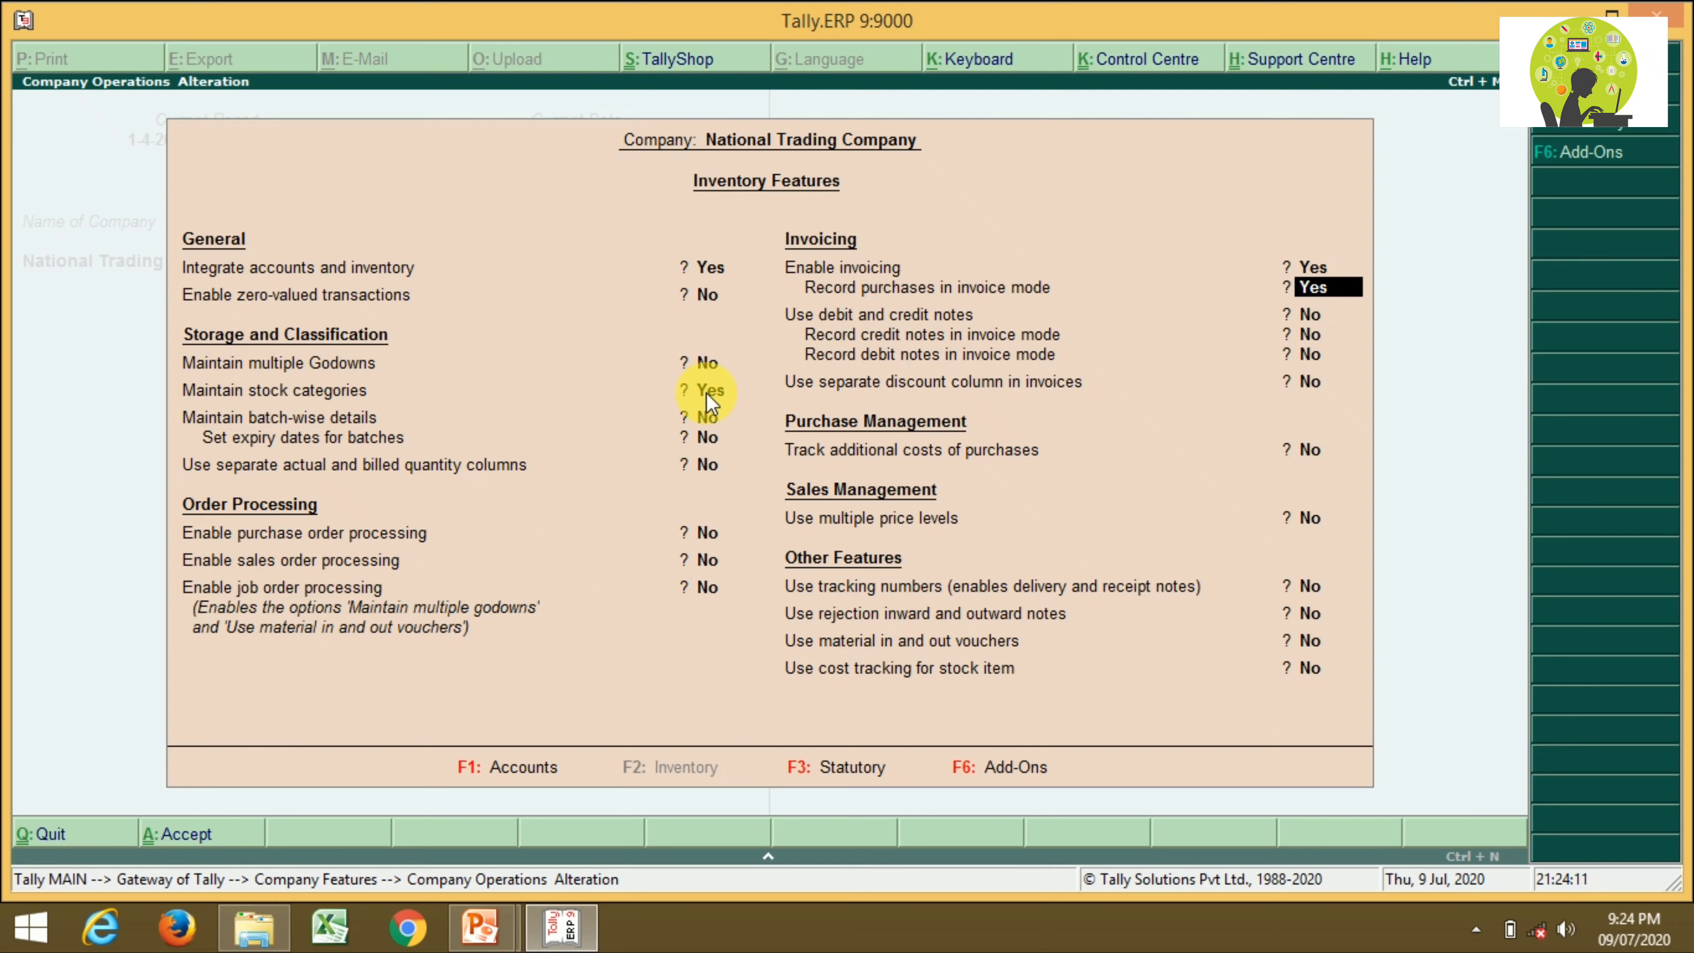
key(Return)
key(Return)
key(Return)
key(Return)
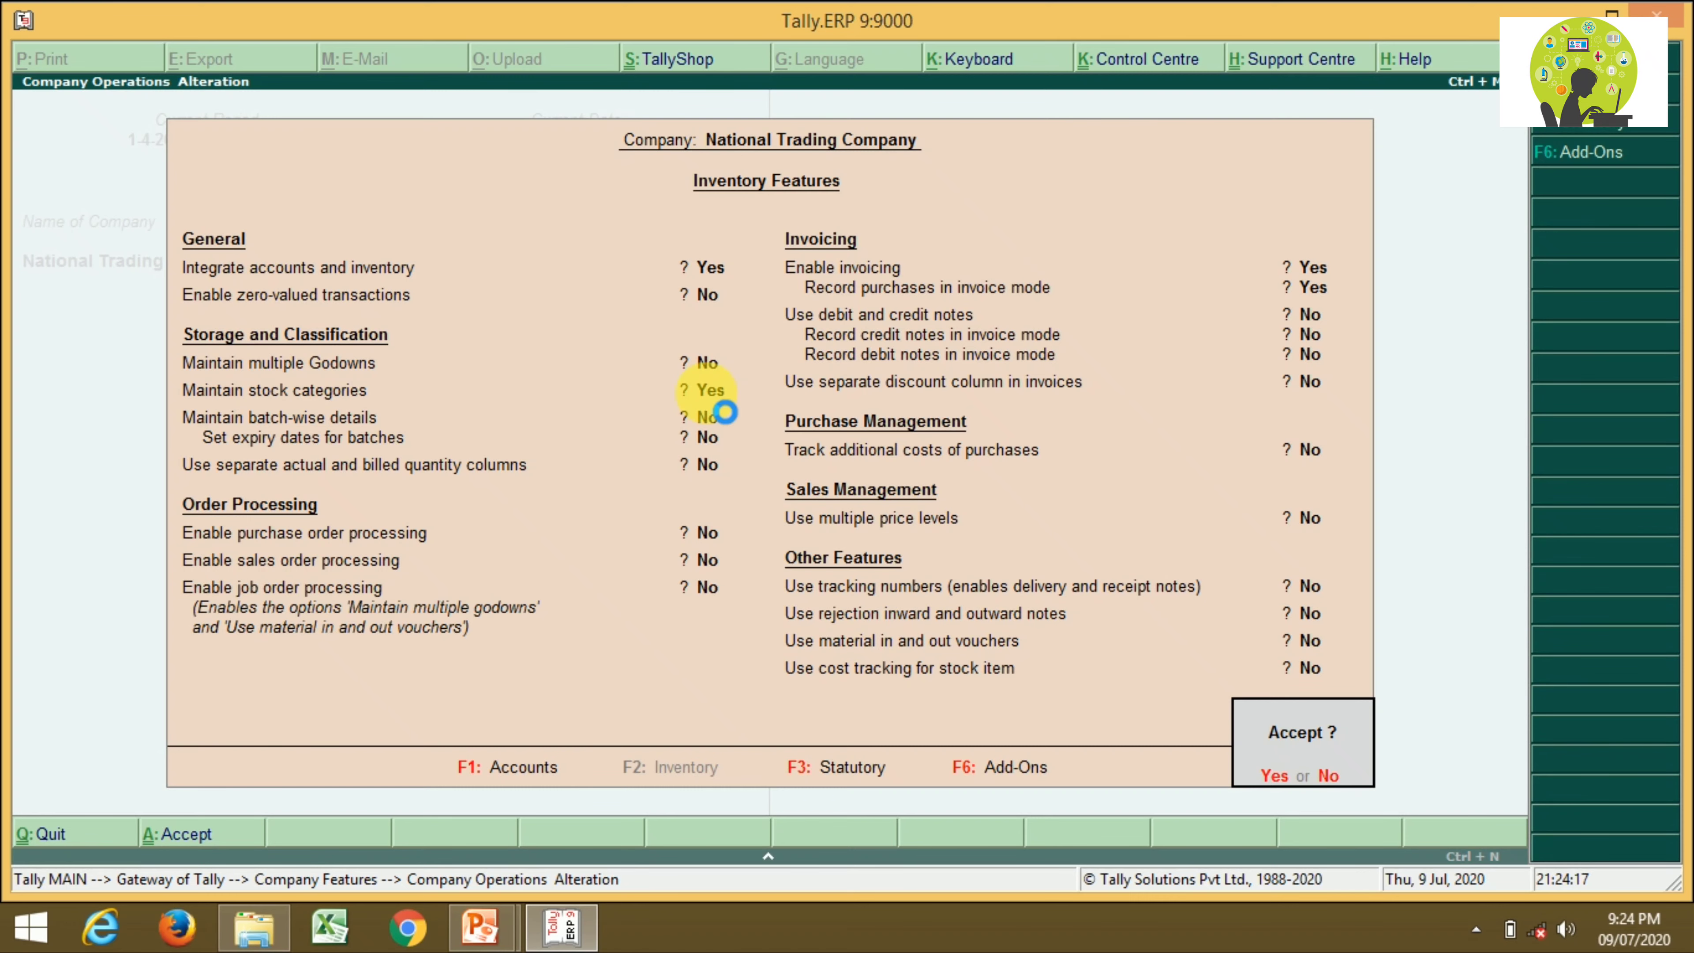
key(Return)
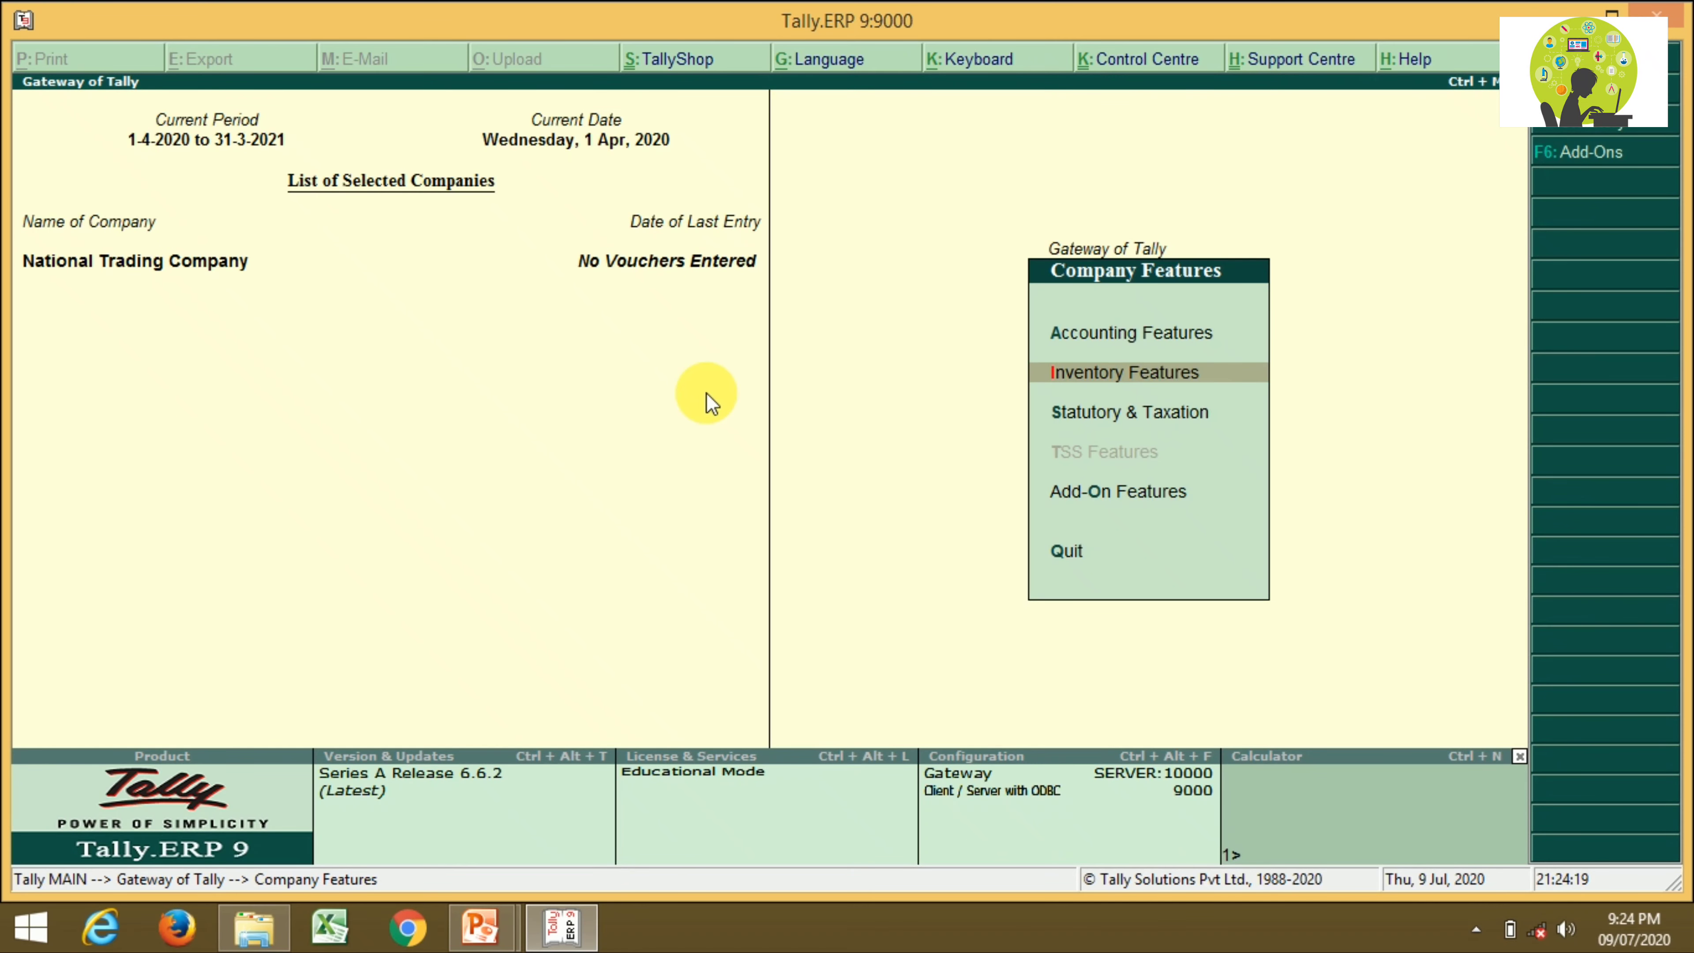
key(Escape)
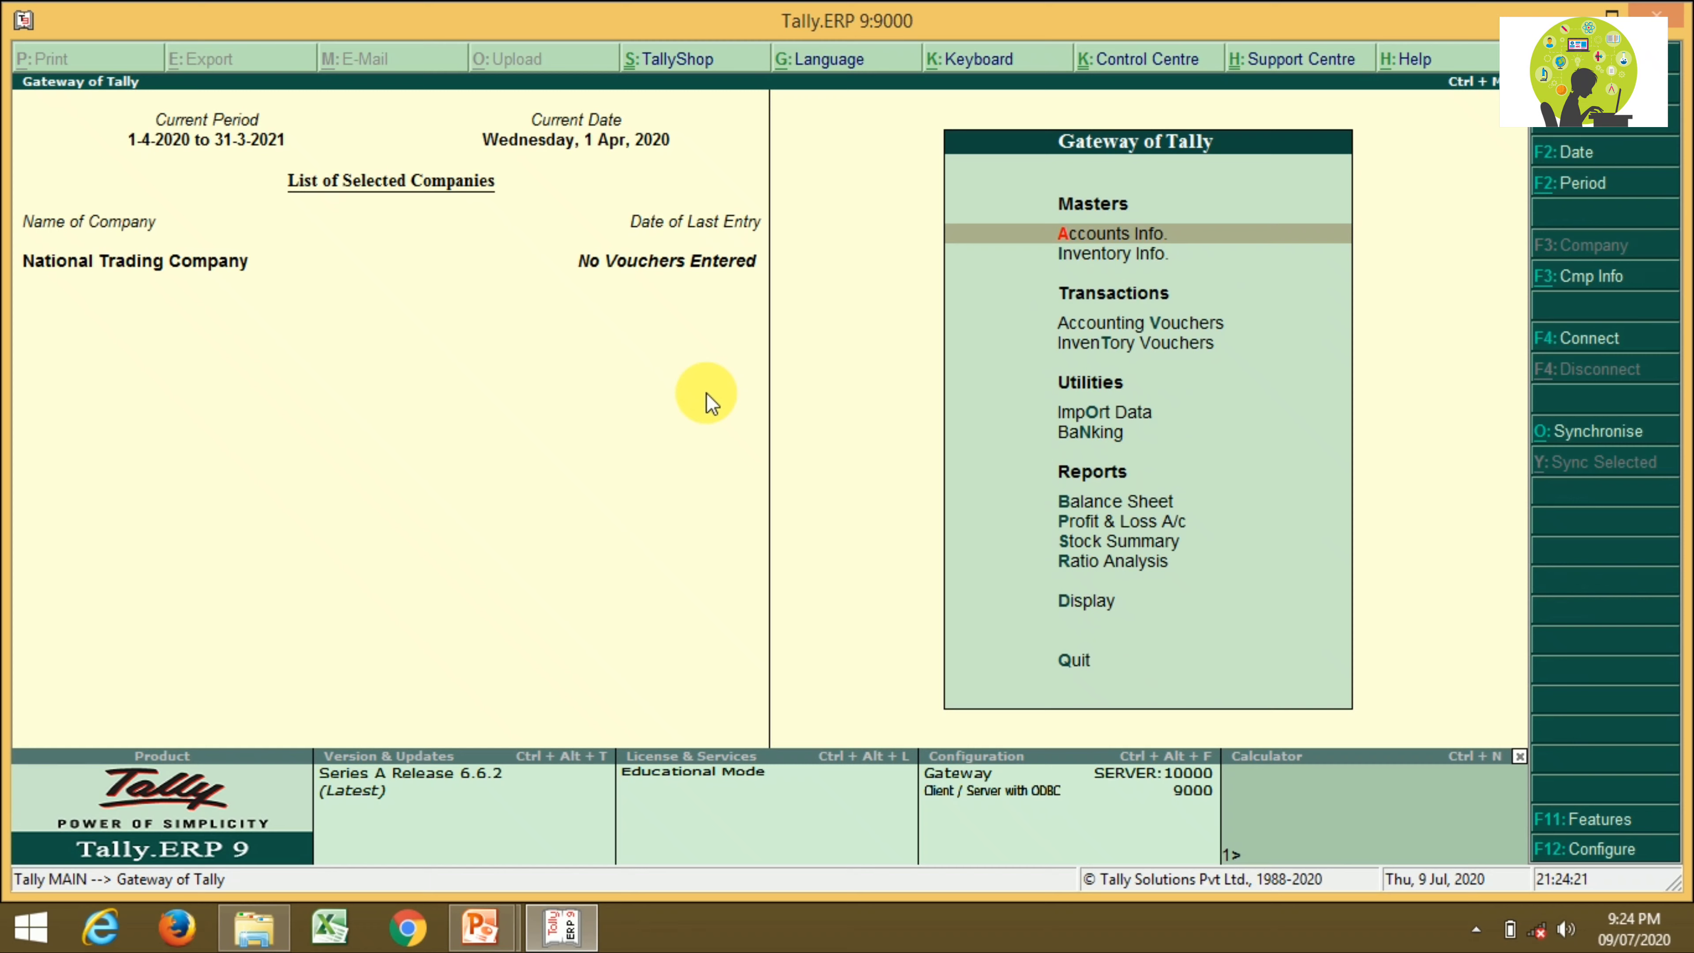
- Create a single stock category named LCD under Primary, with no alias
key(Down)
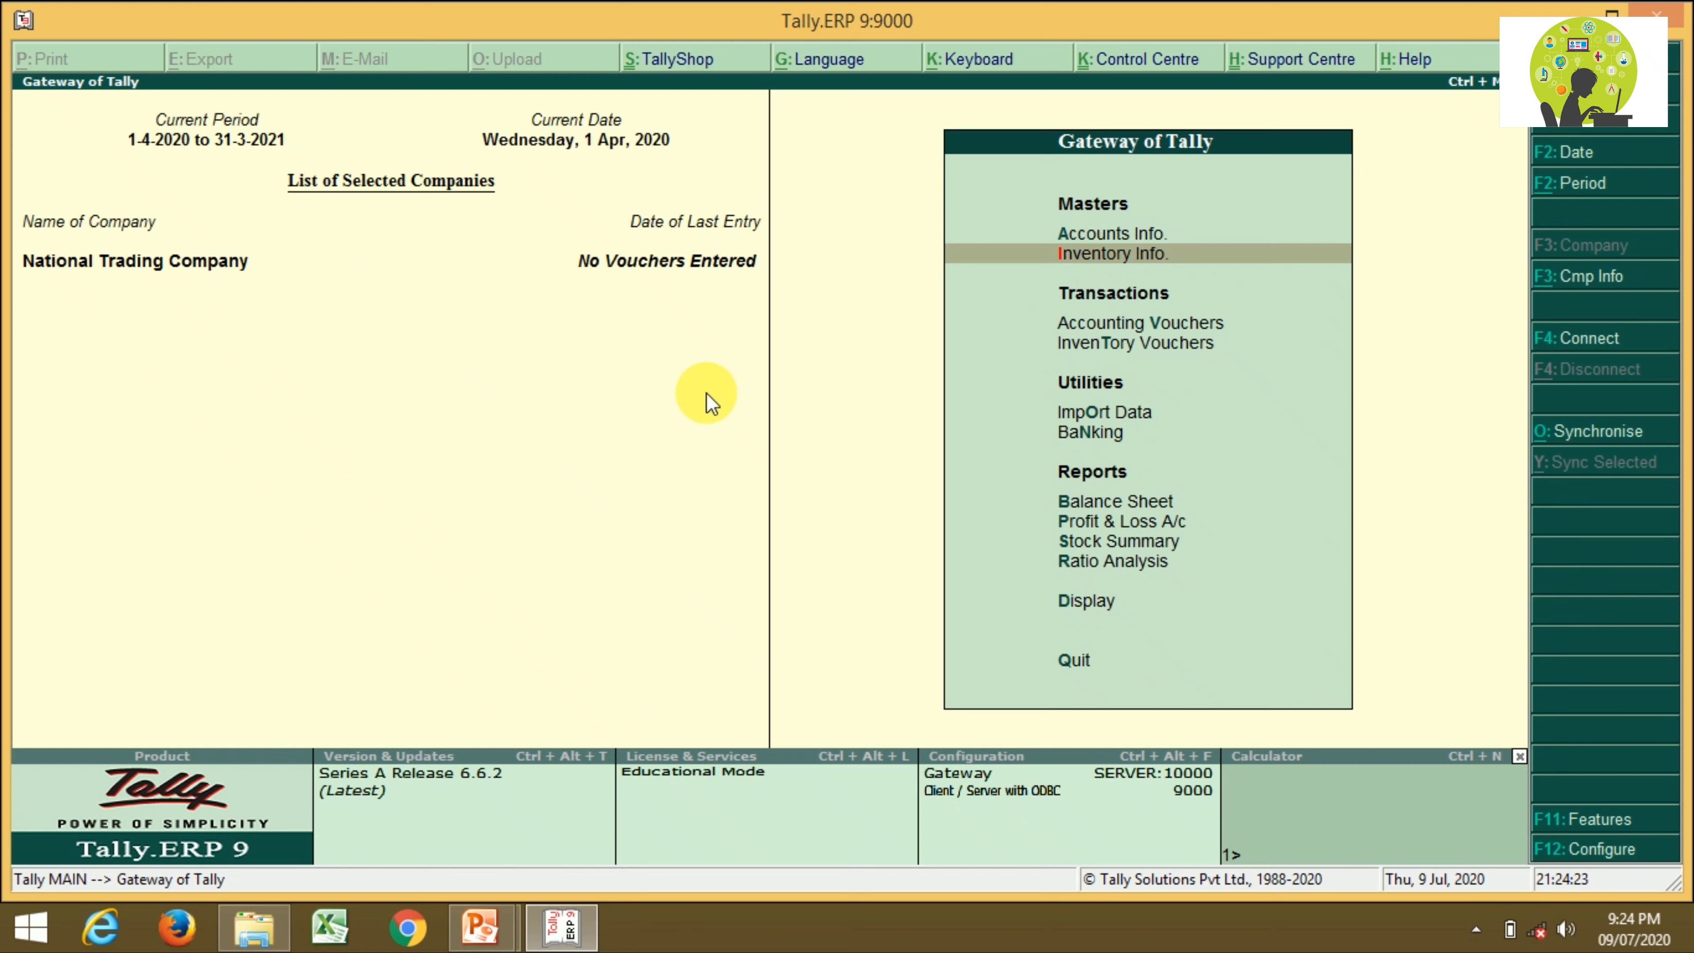
key(Return)
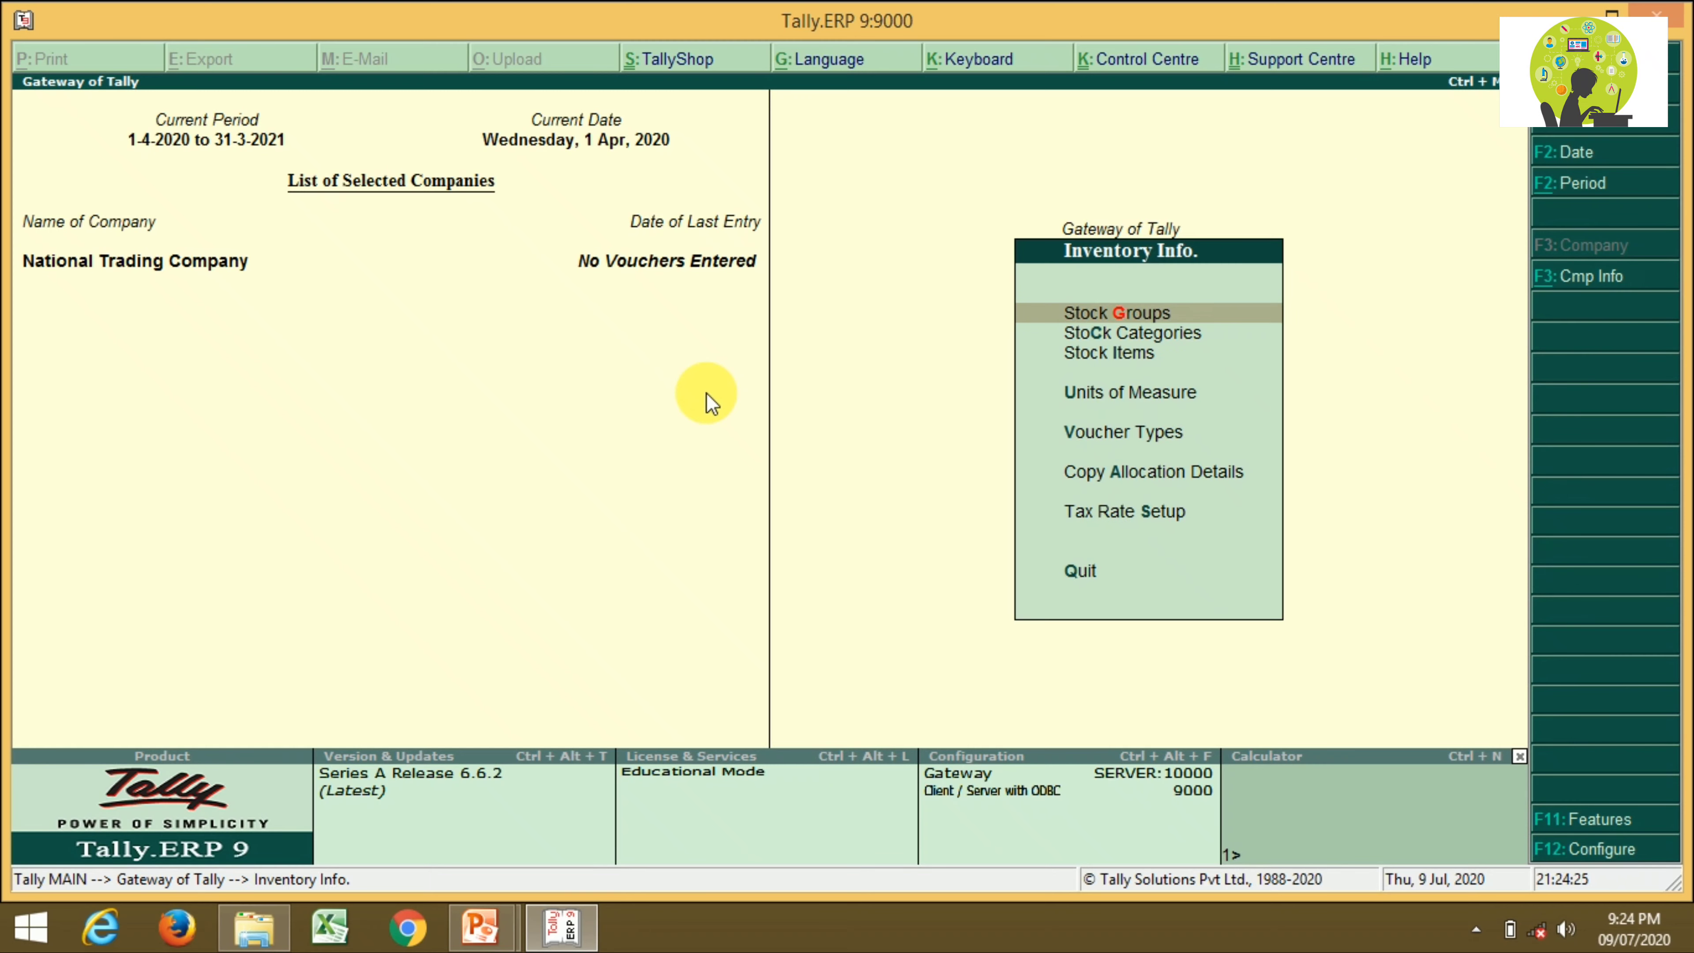
key(Down)
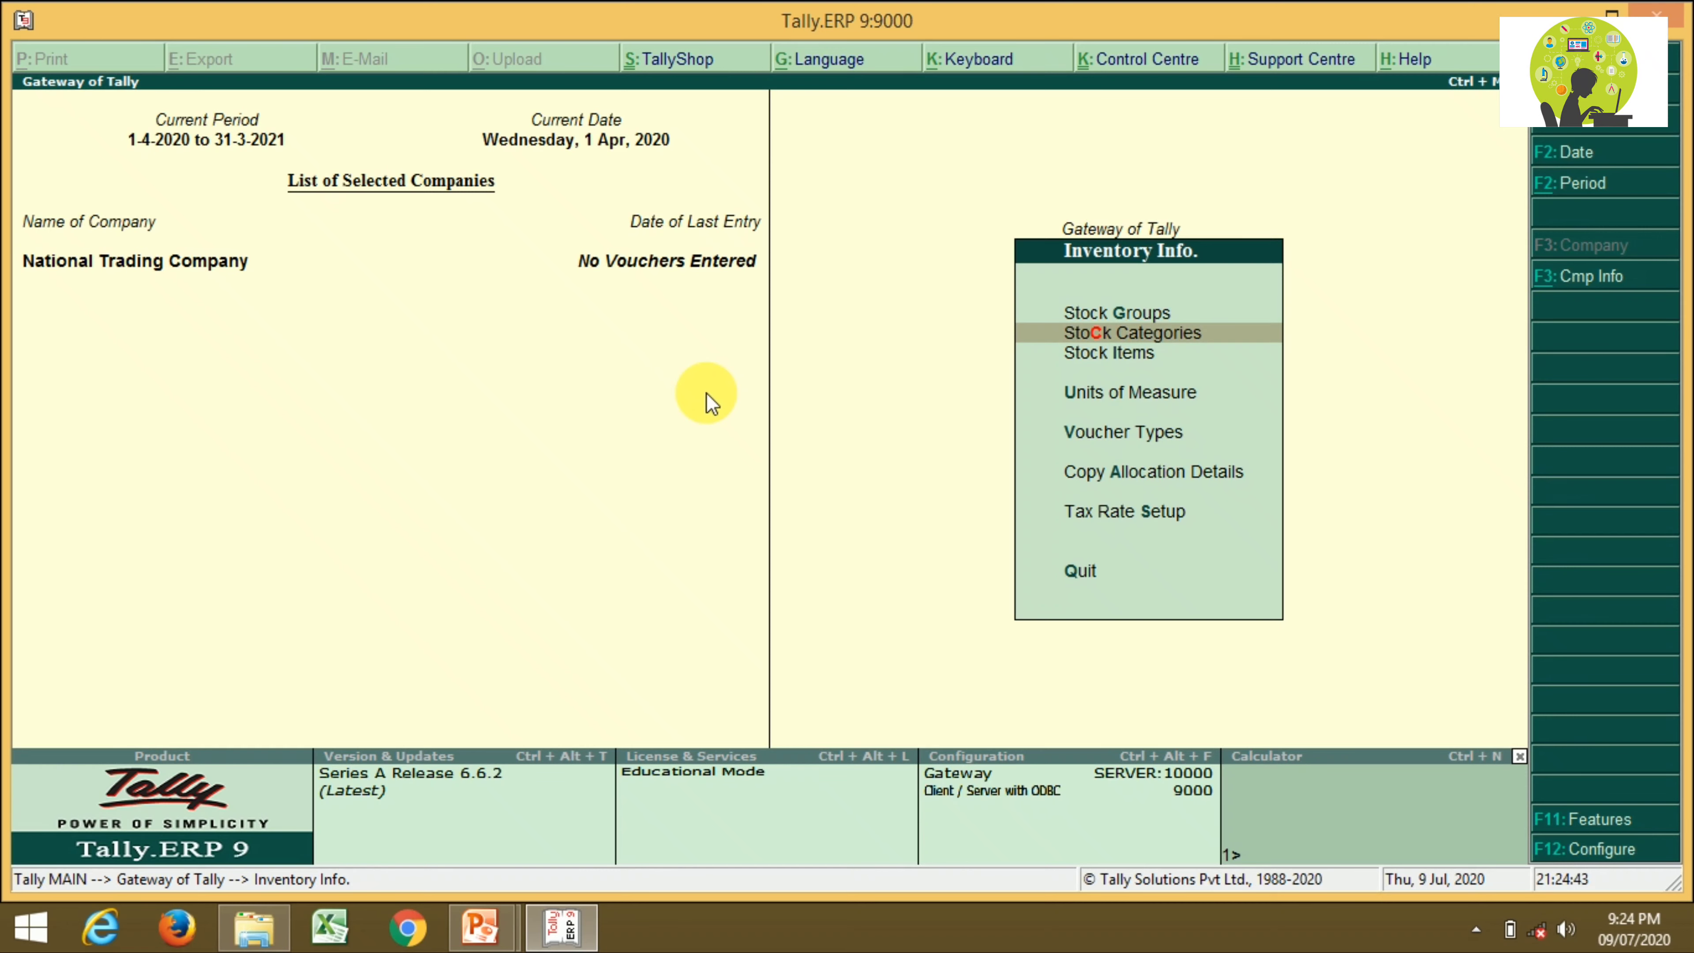
key(Return)
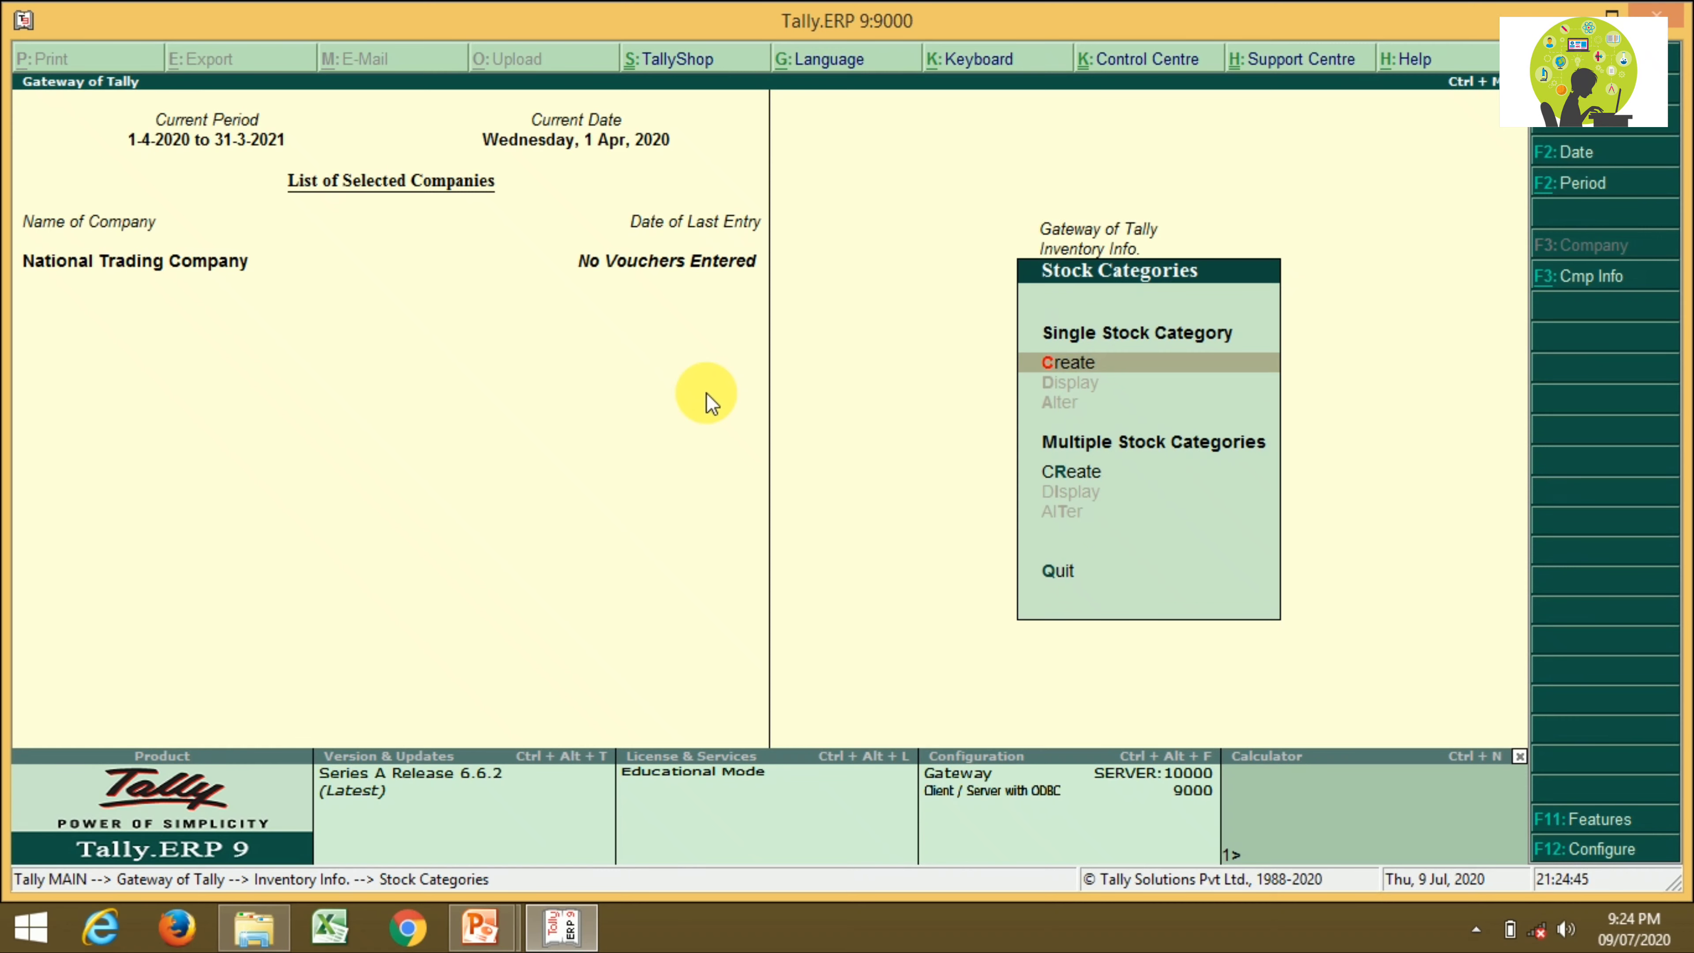
key(Return)
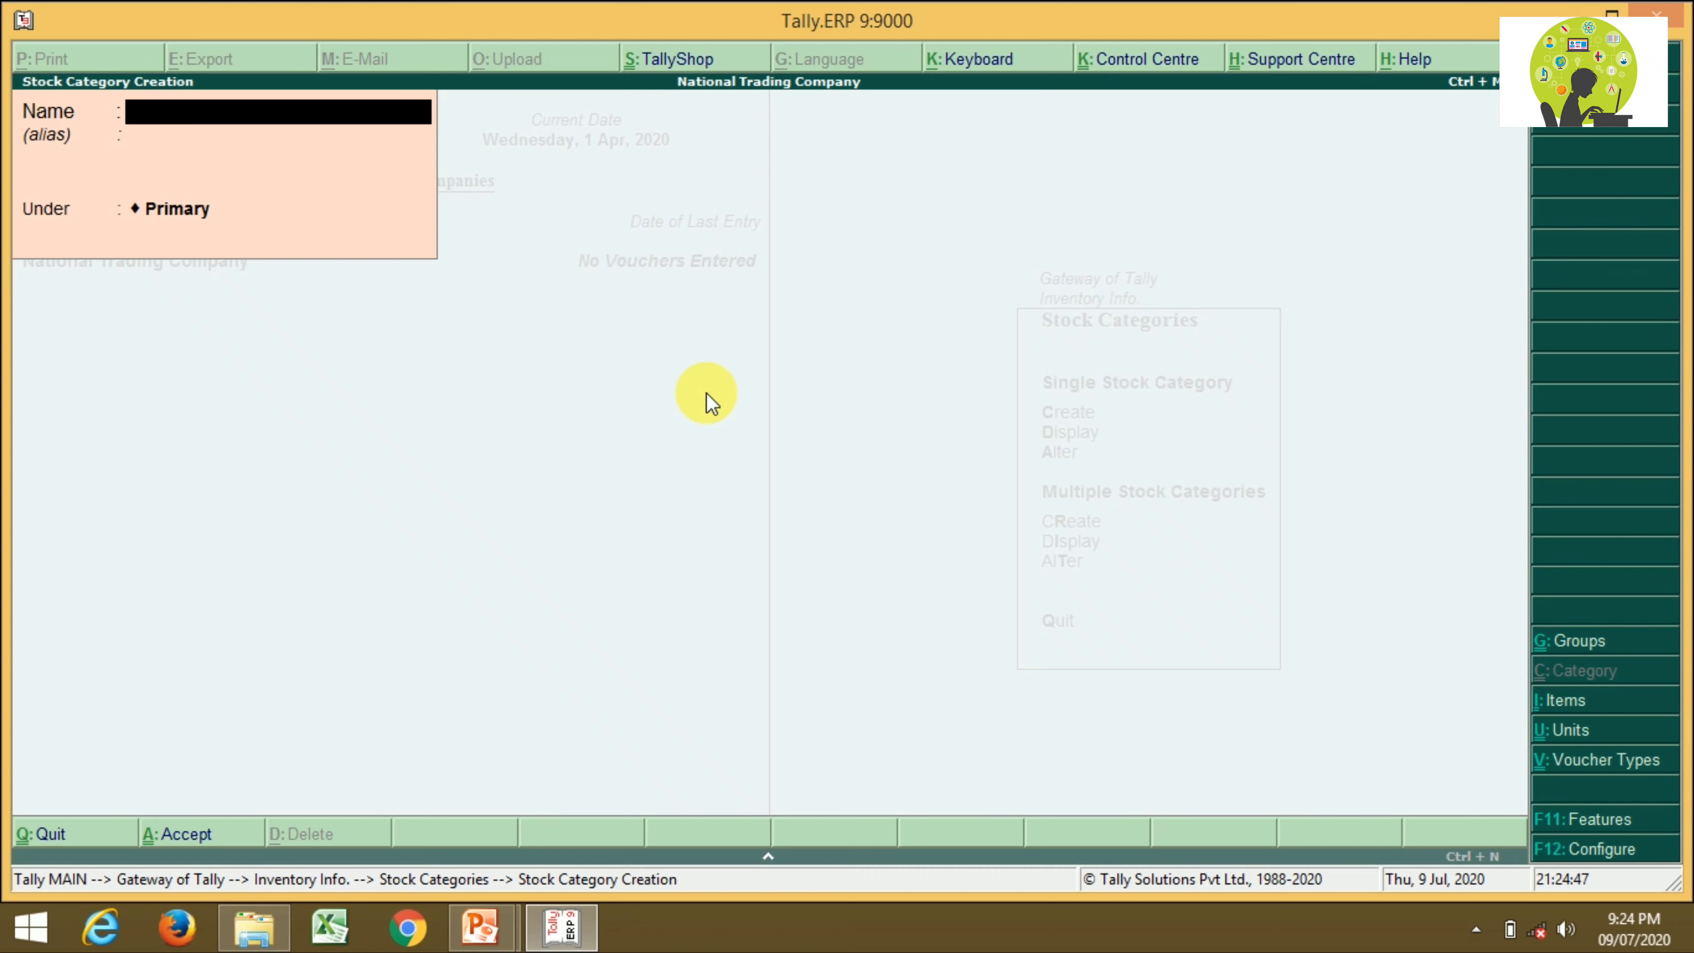
text(LCD)
key(Return)
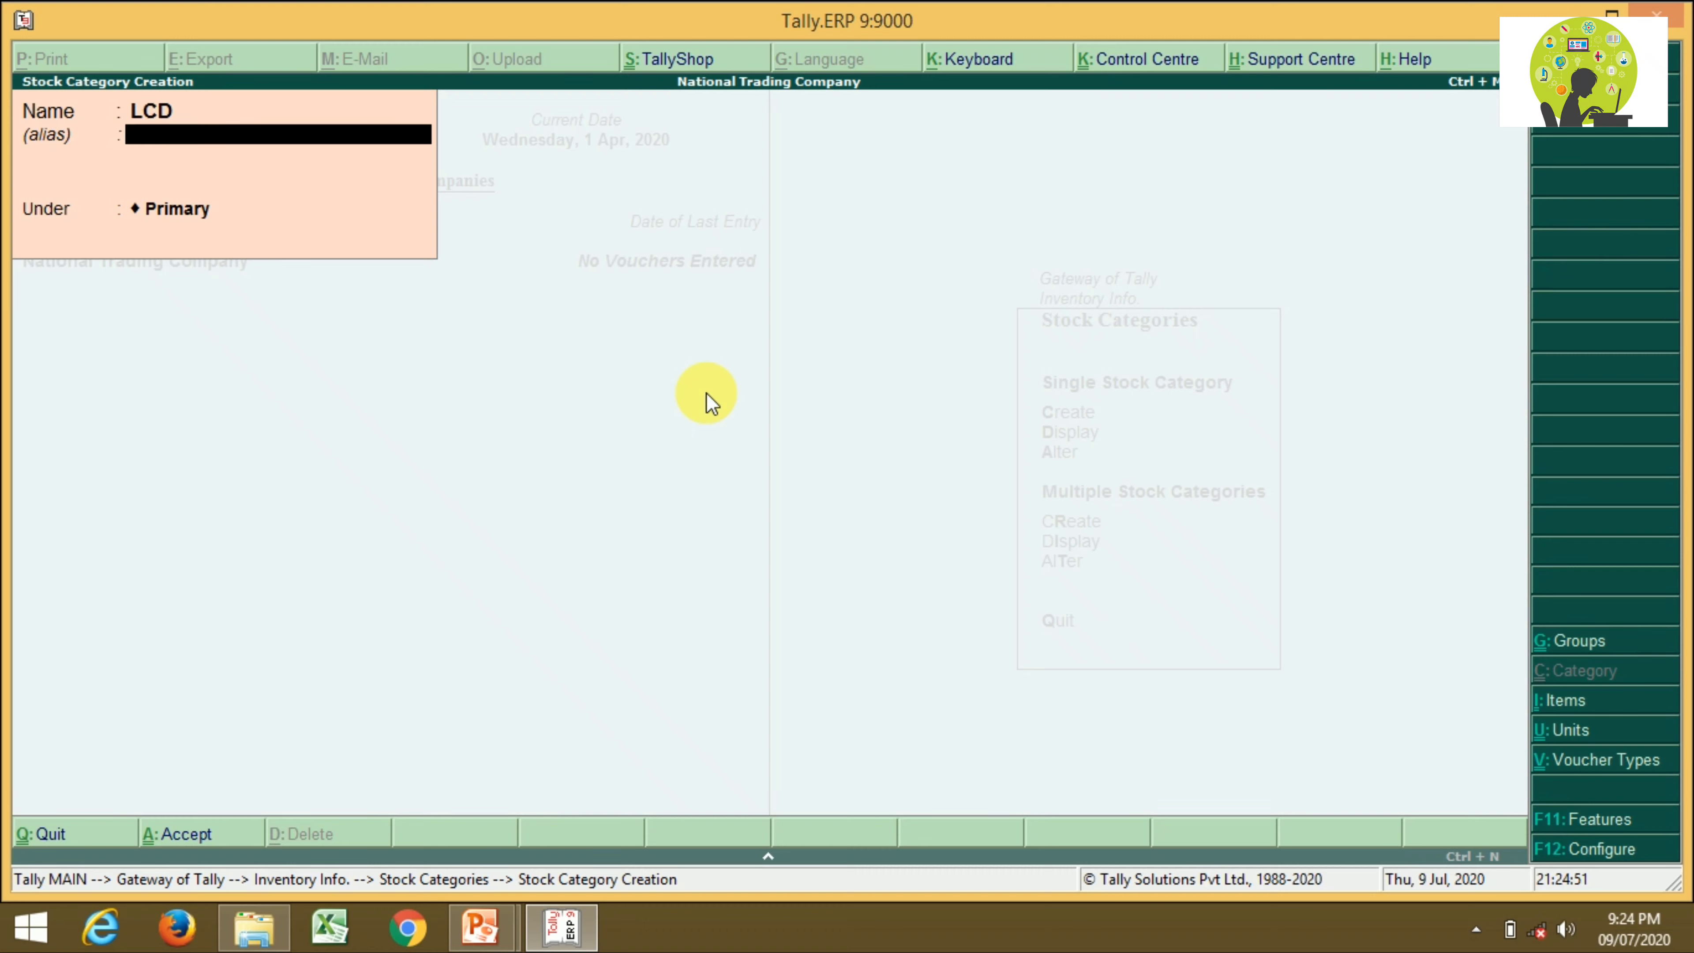
key(Return)
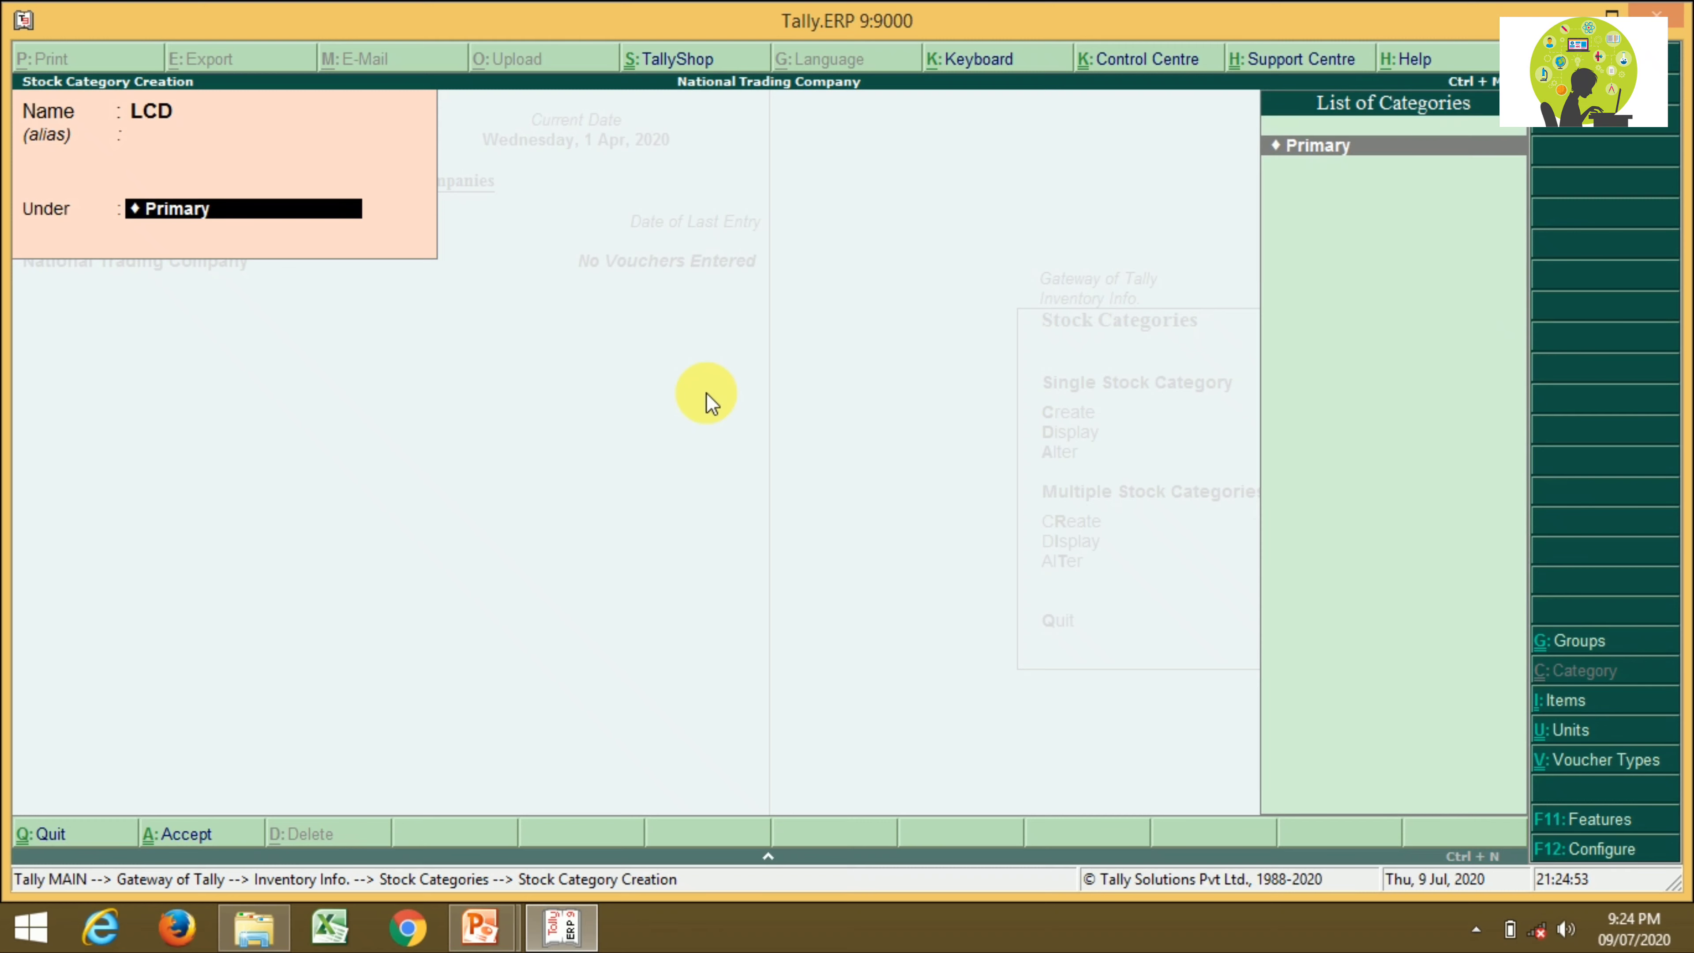
key(Return)
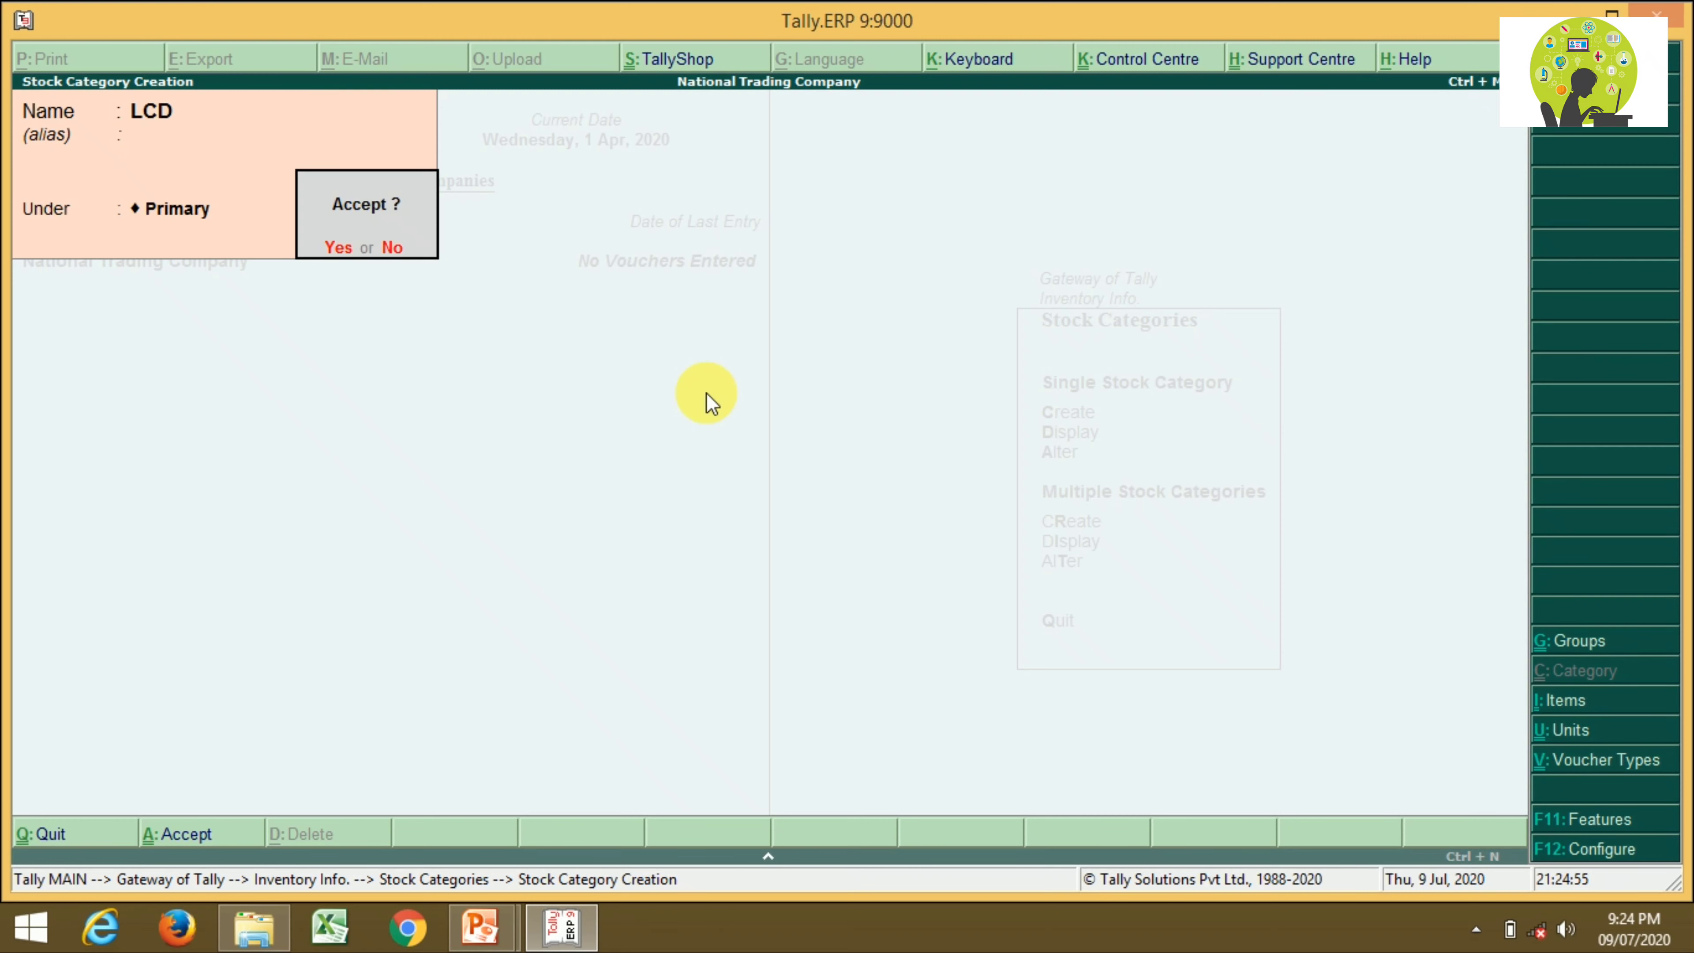
key(Return)
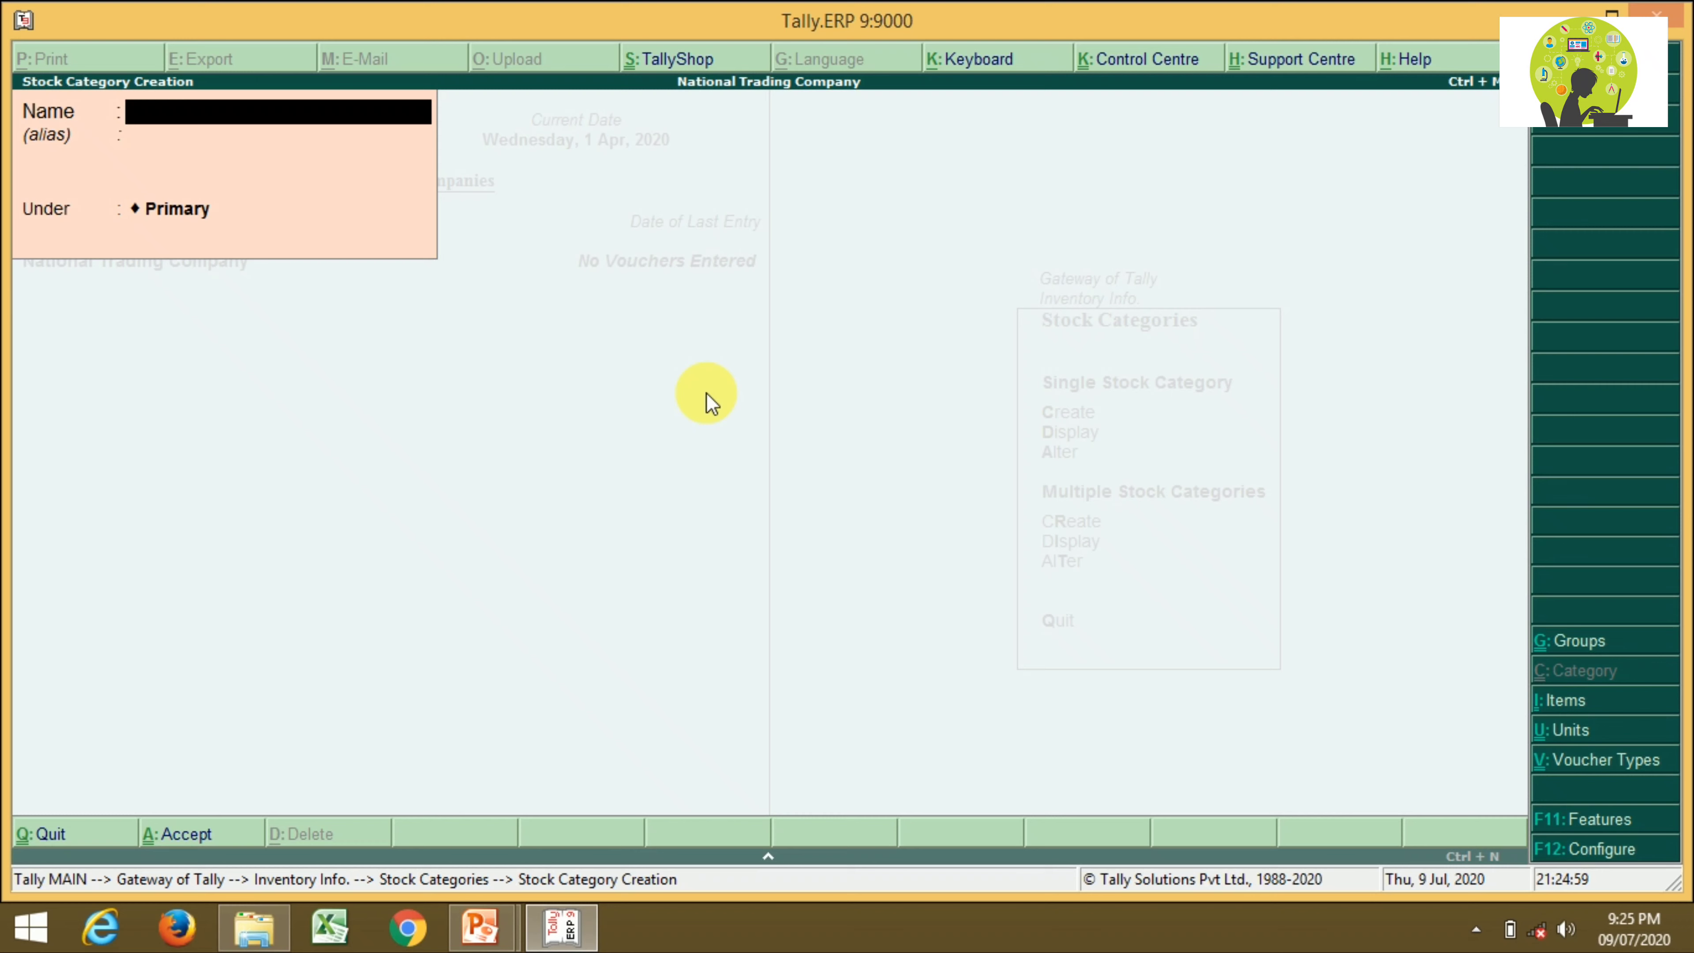
- Create another stock category named Plasma under Primary, with no alias
text(Plasma)
key(Return)
key(Return)
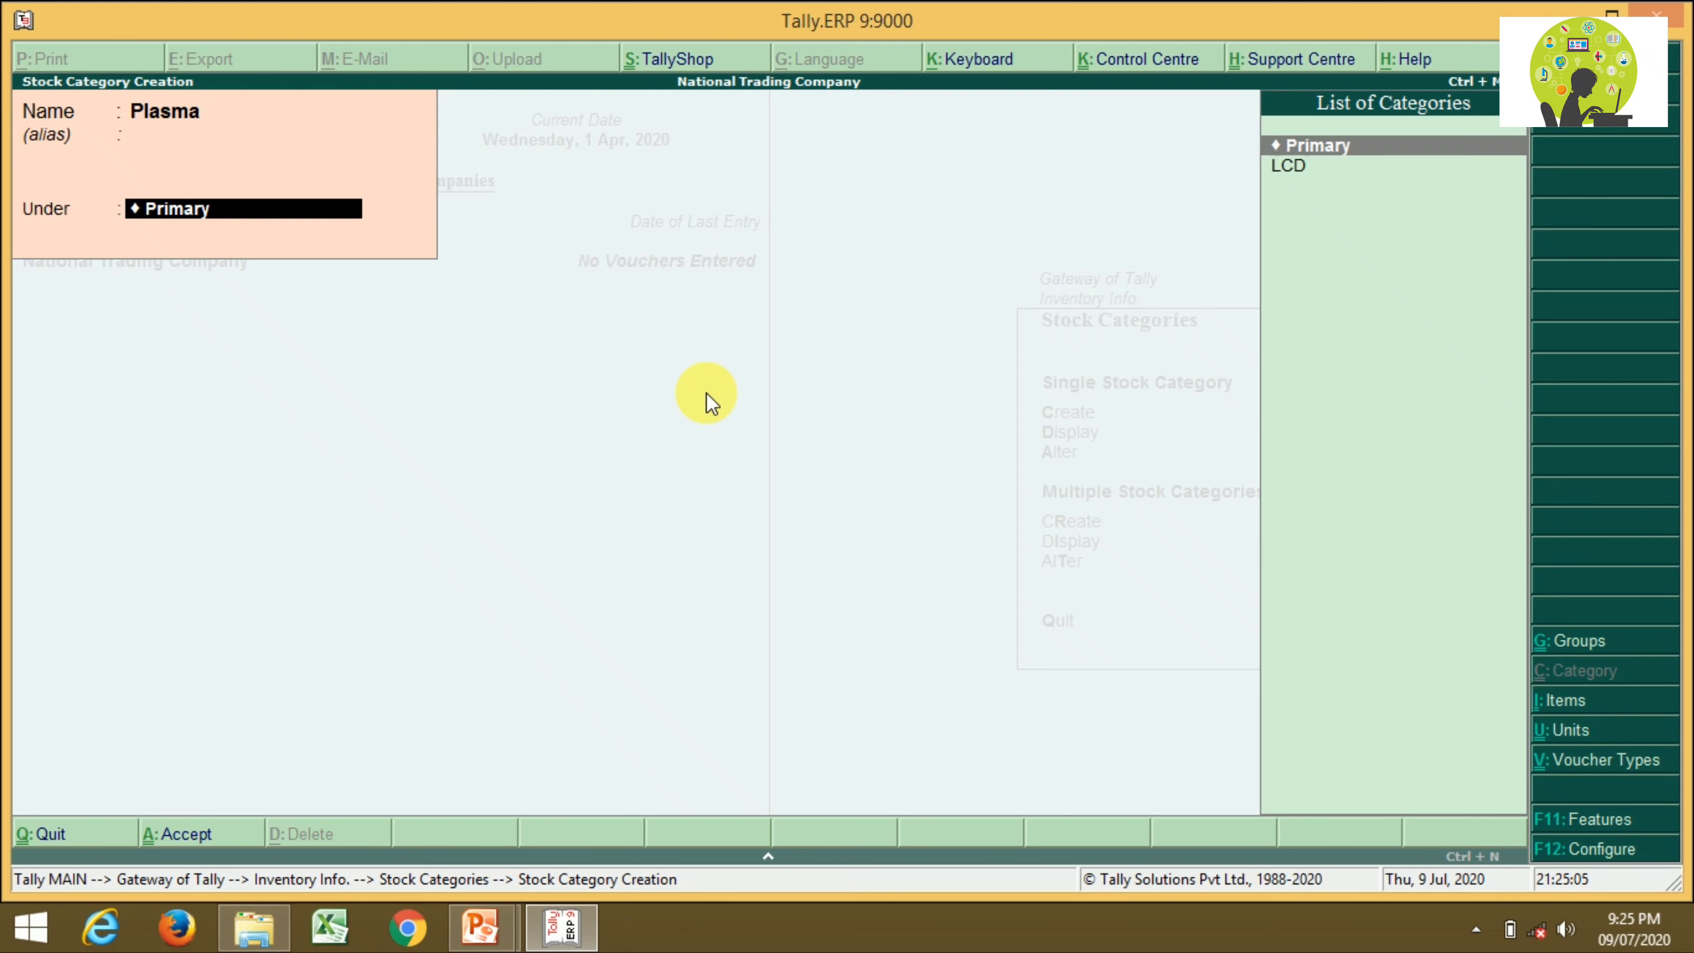
key(Return)
key(Return)
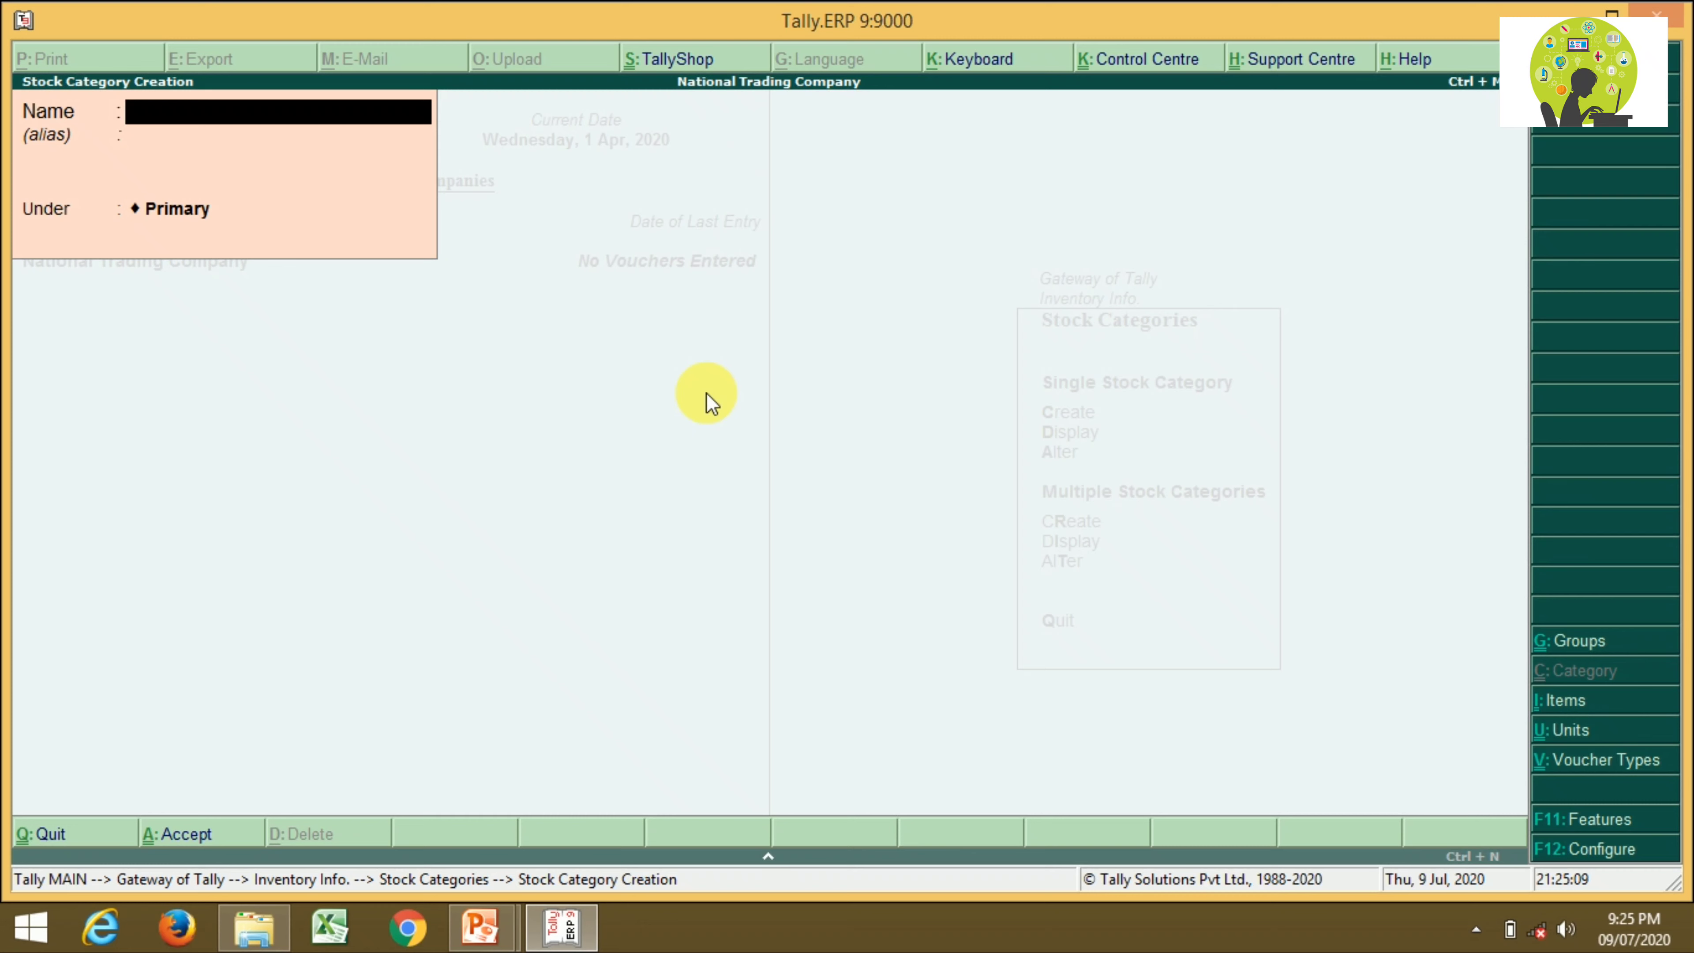
- Create a stock category named Curve under Primary and return to the inventory masters
text(Curve)
key(Return)
key(Return)
key(Return)
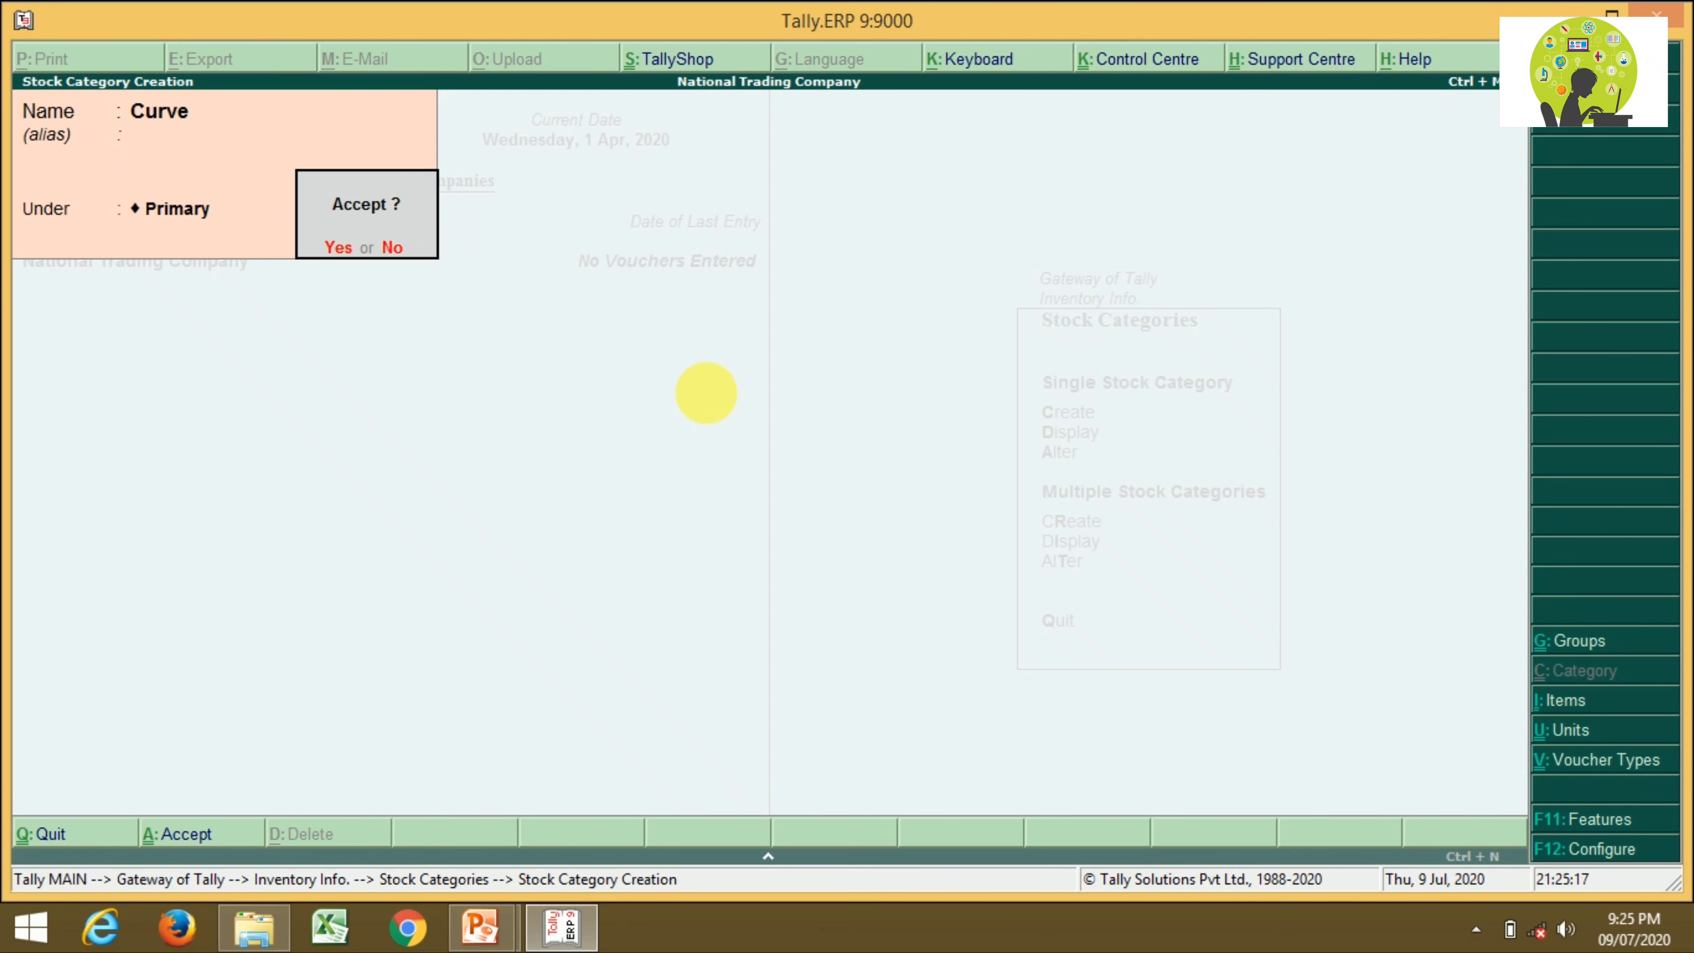
key(Return)
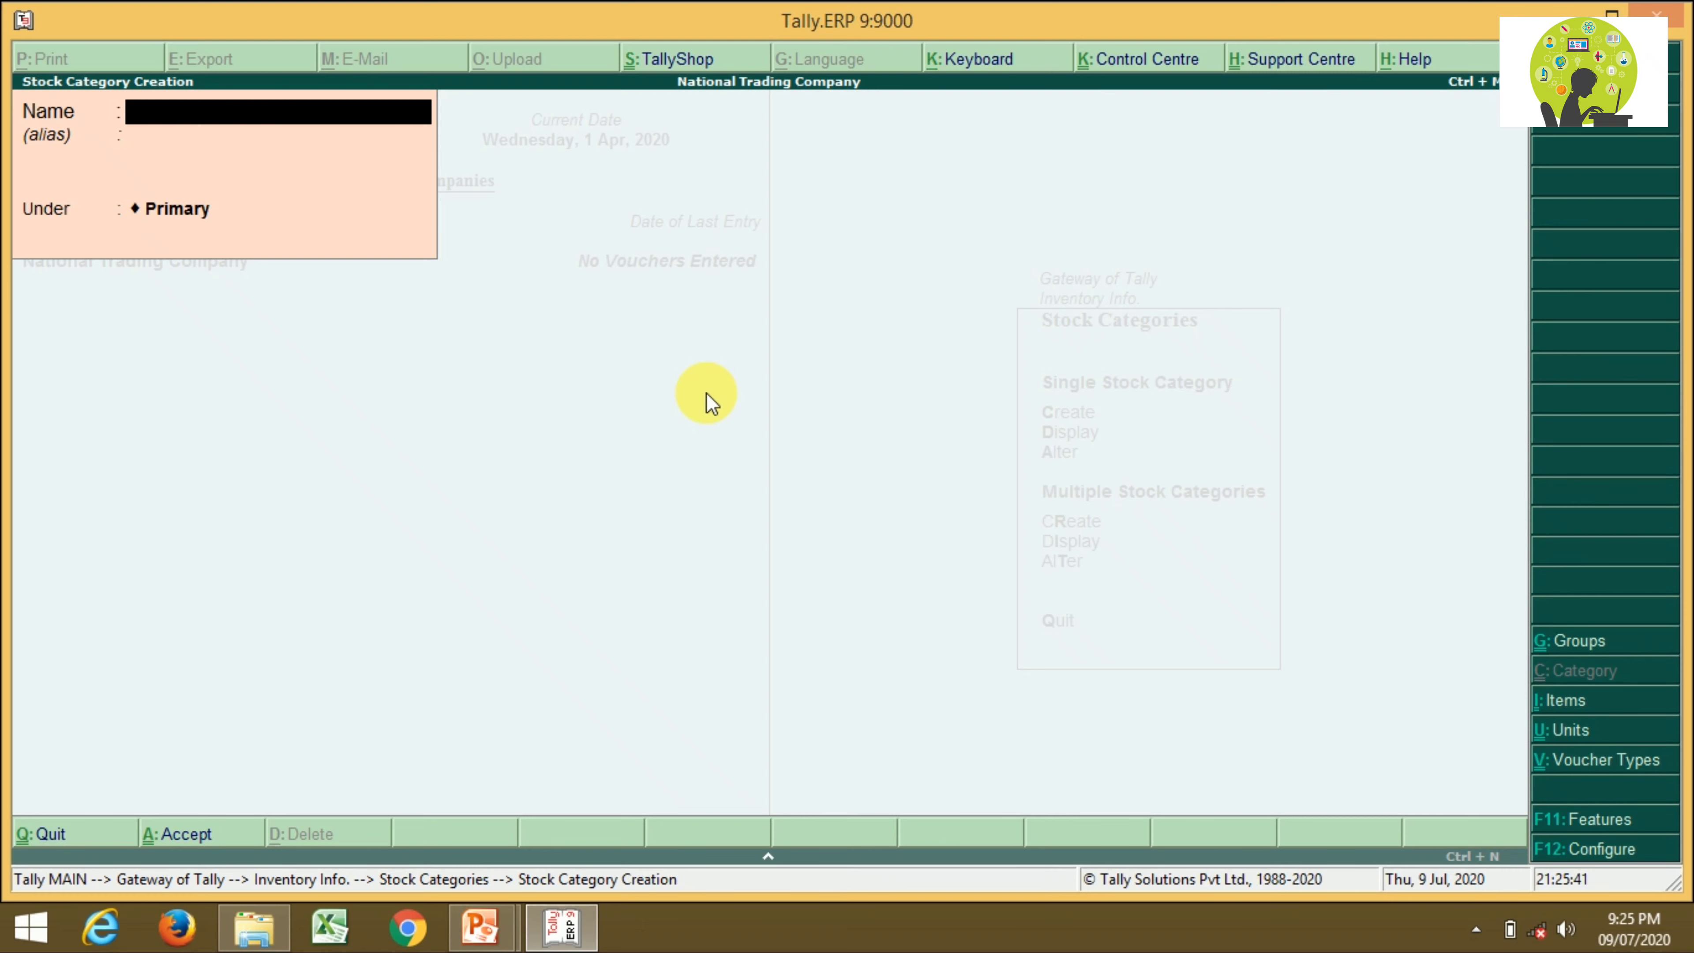
key(Escape)
key(y)
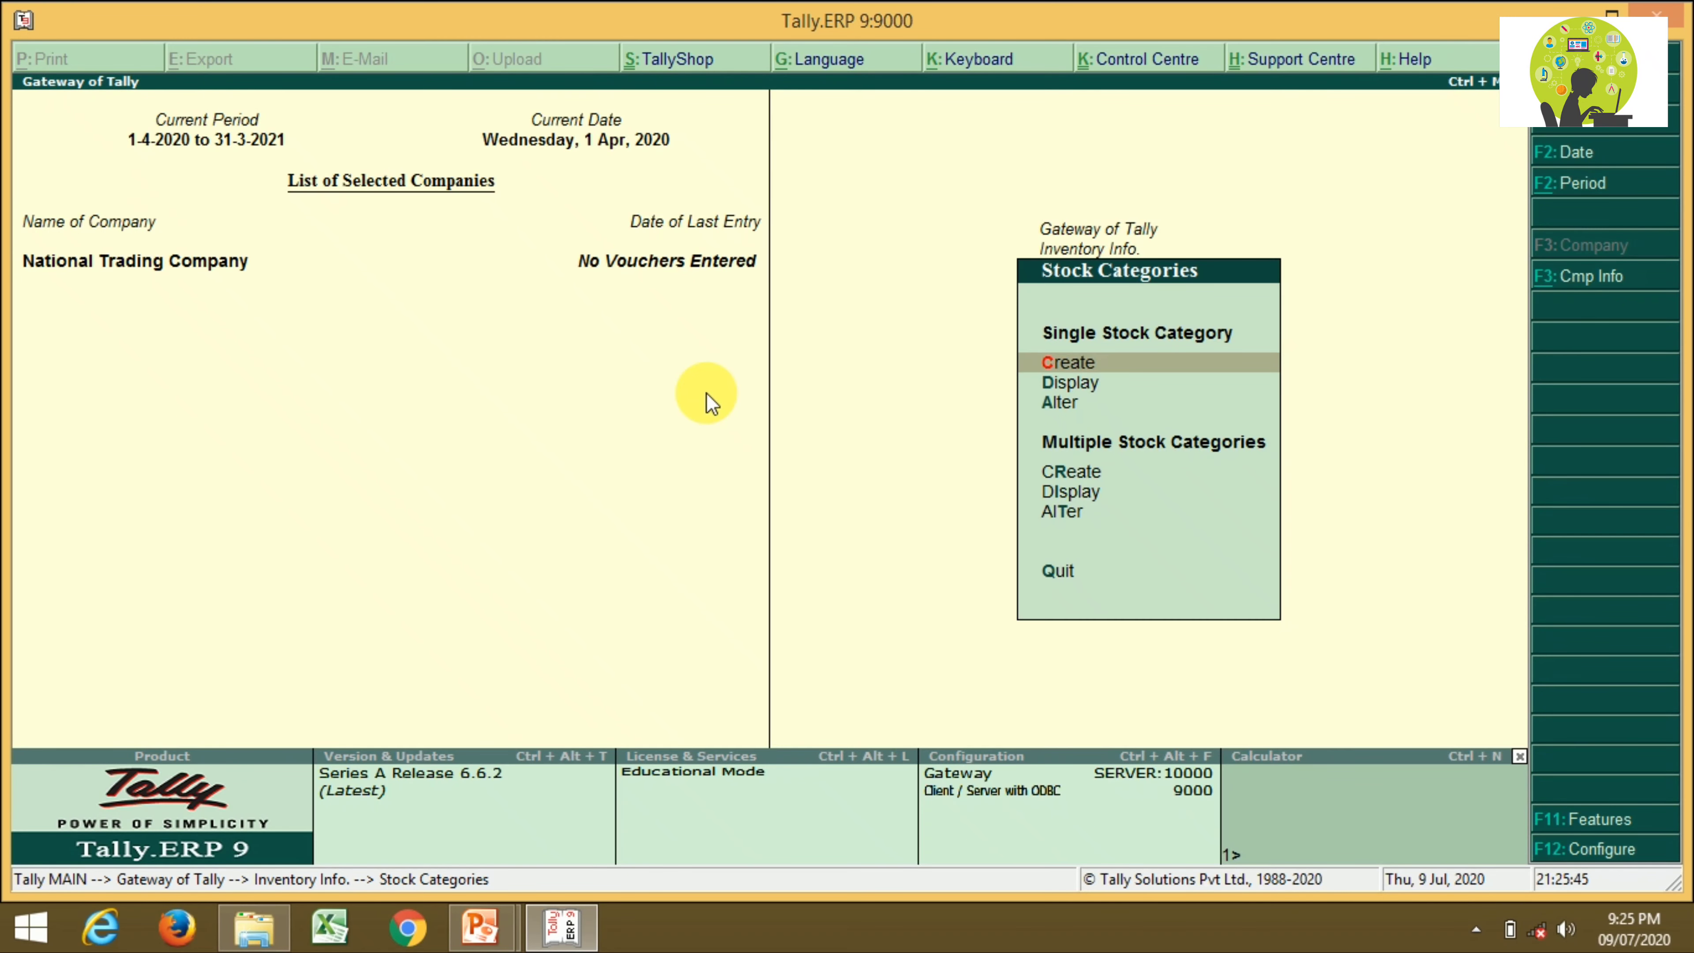
key(Escape)
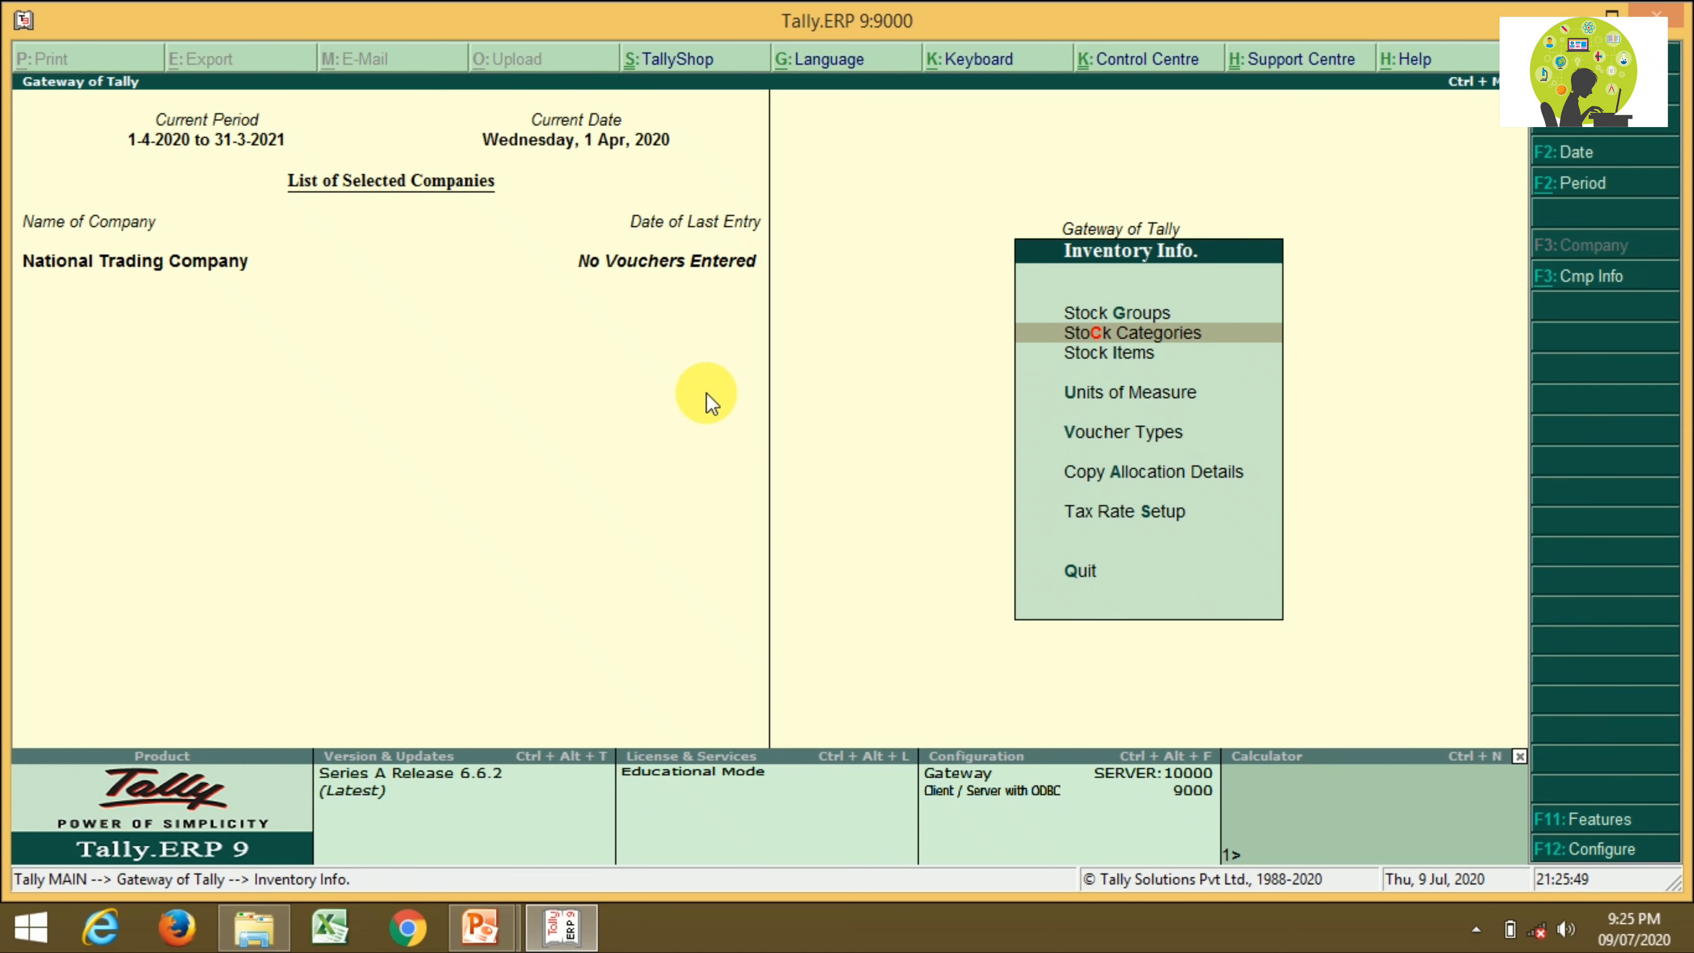
- Start a new simple unit of measure with the symbol Nos and the formal name Numbers
key(Down)
key(Down)
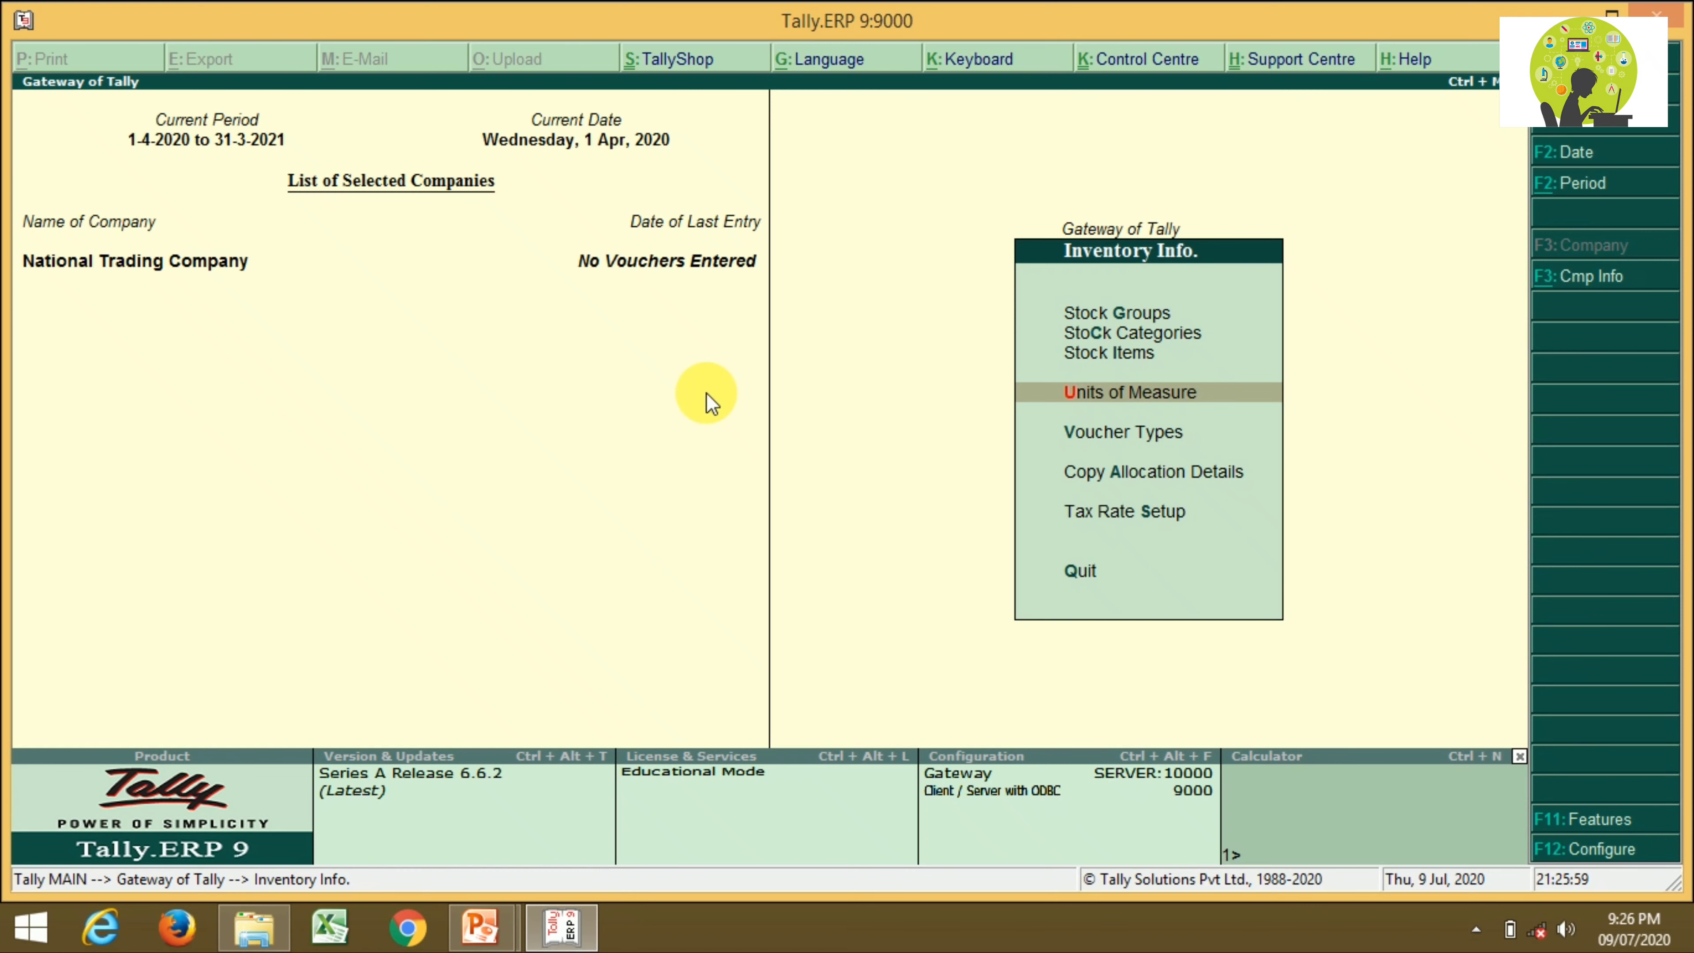
key(Return)
key(Return)
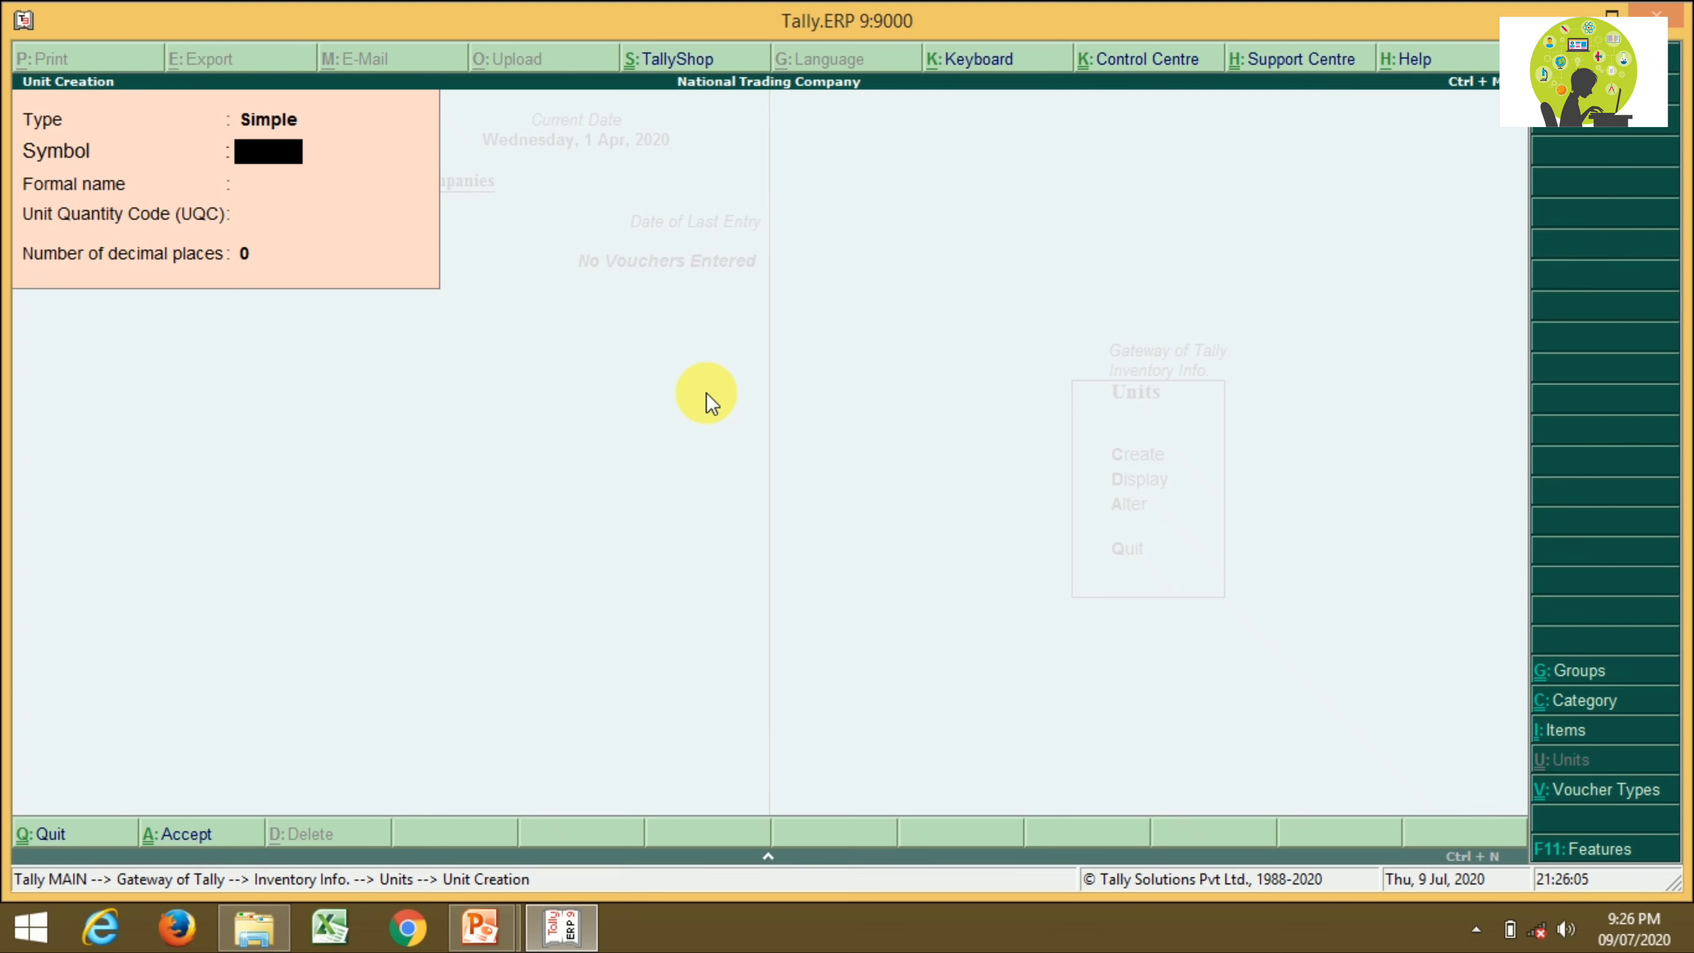
text(Nos)
key(Return)
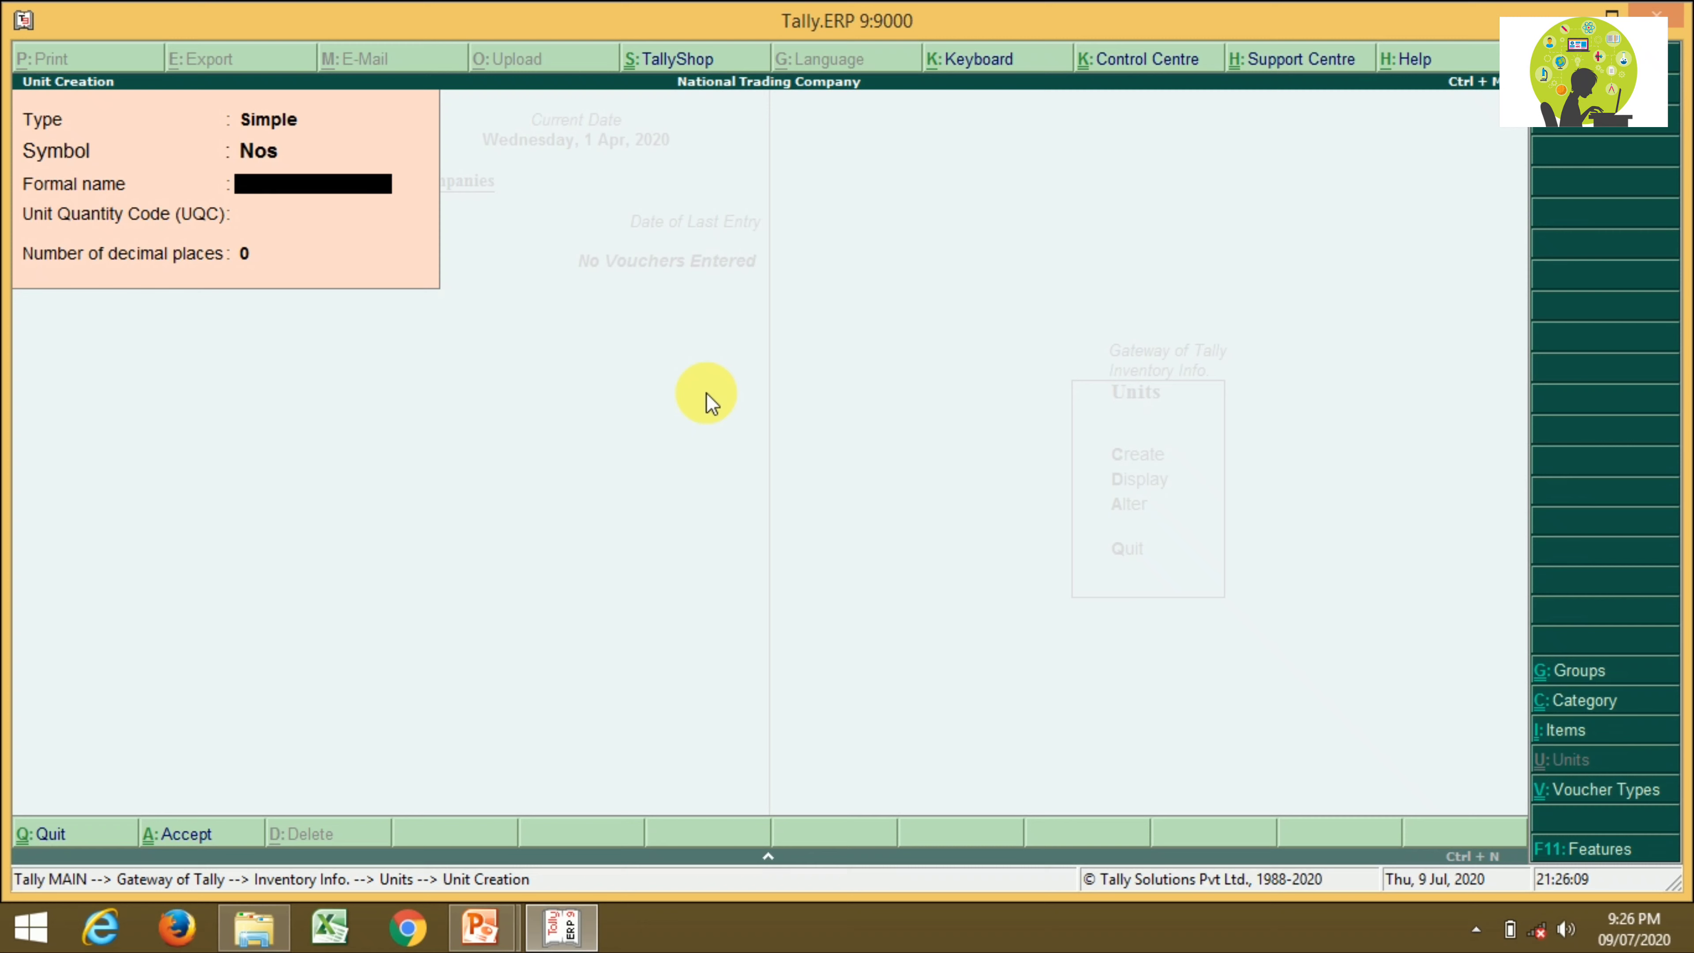
text(Numbers)
key(Return)
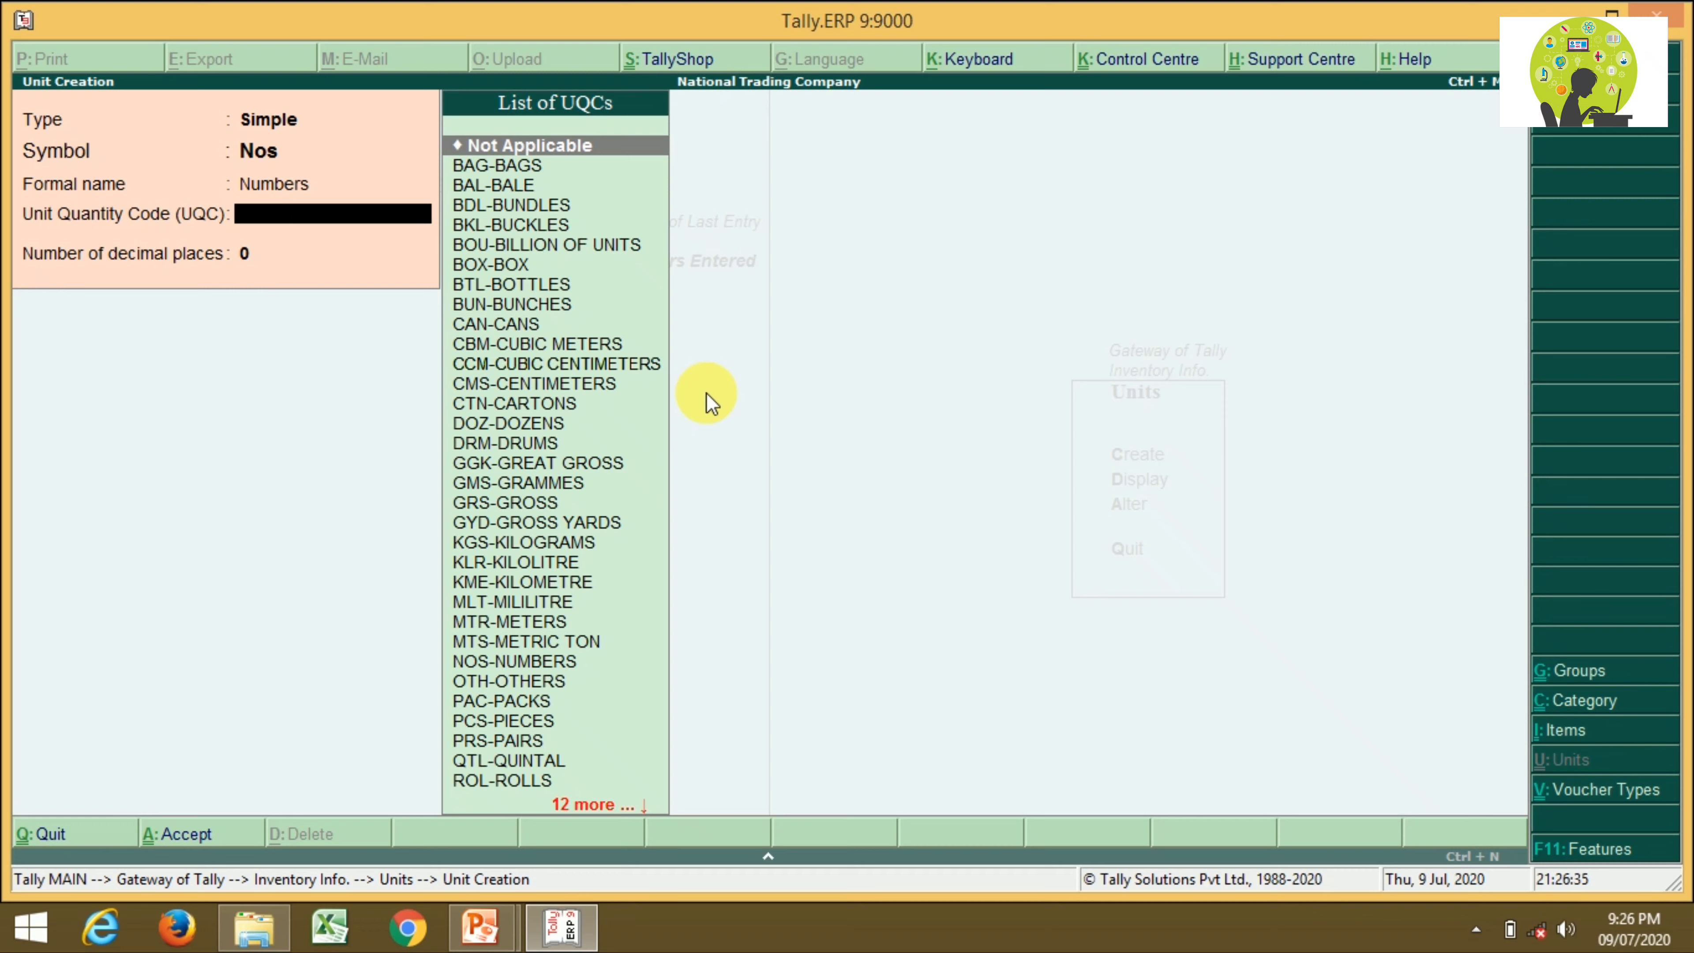
- Assign the unit quantity code NOS-NUMBERS and 2 decimal places to the unit, save it and return to the Gateway
text(nos)
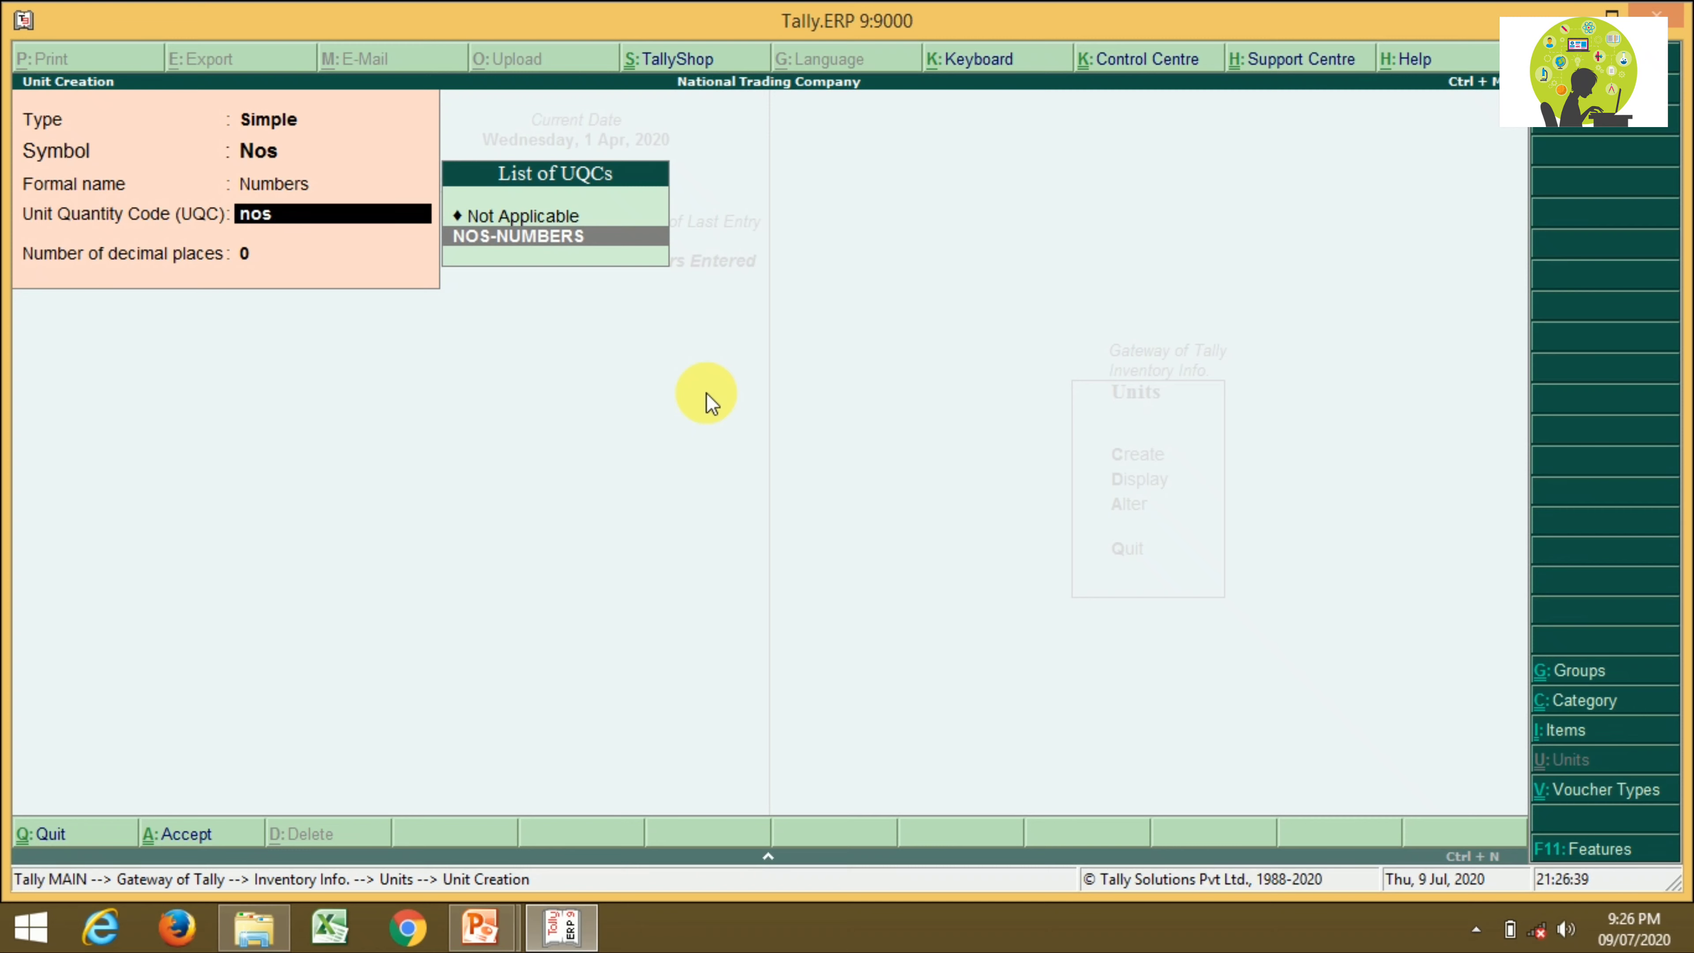
key(Return)
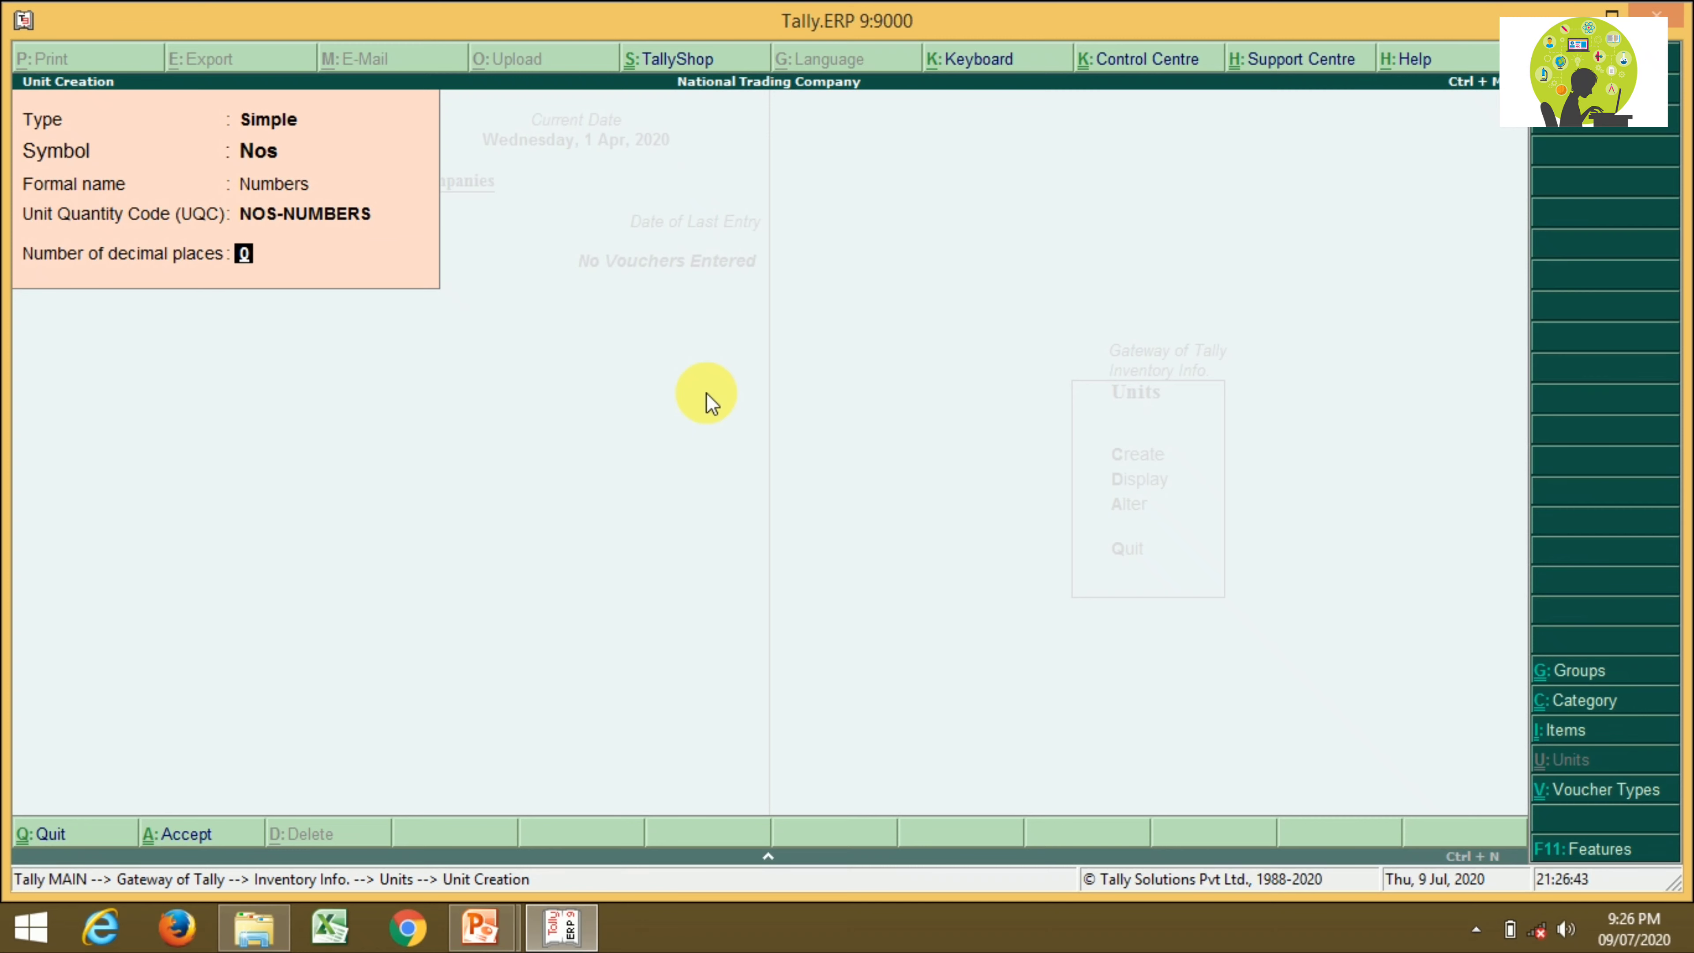
text(2)
key(Return)
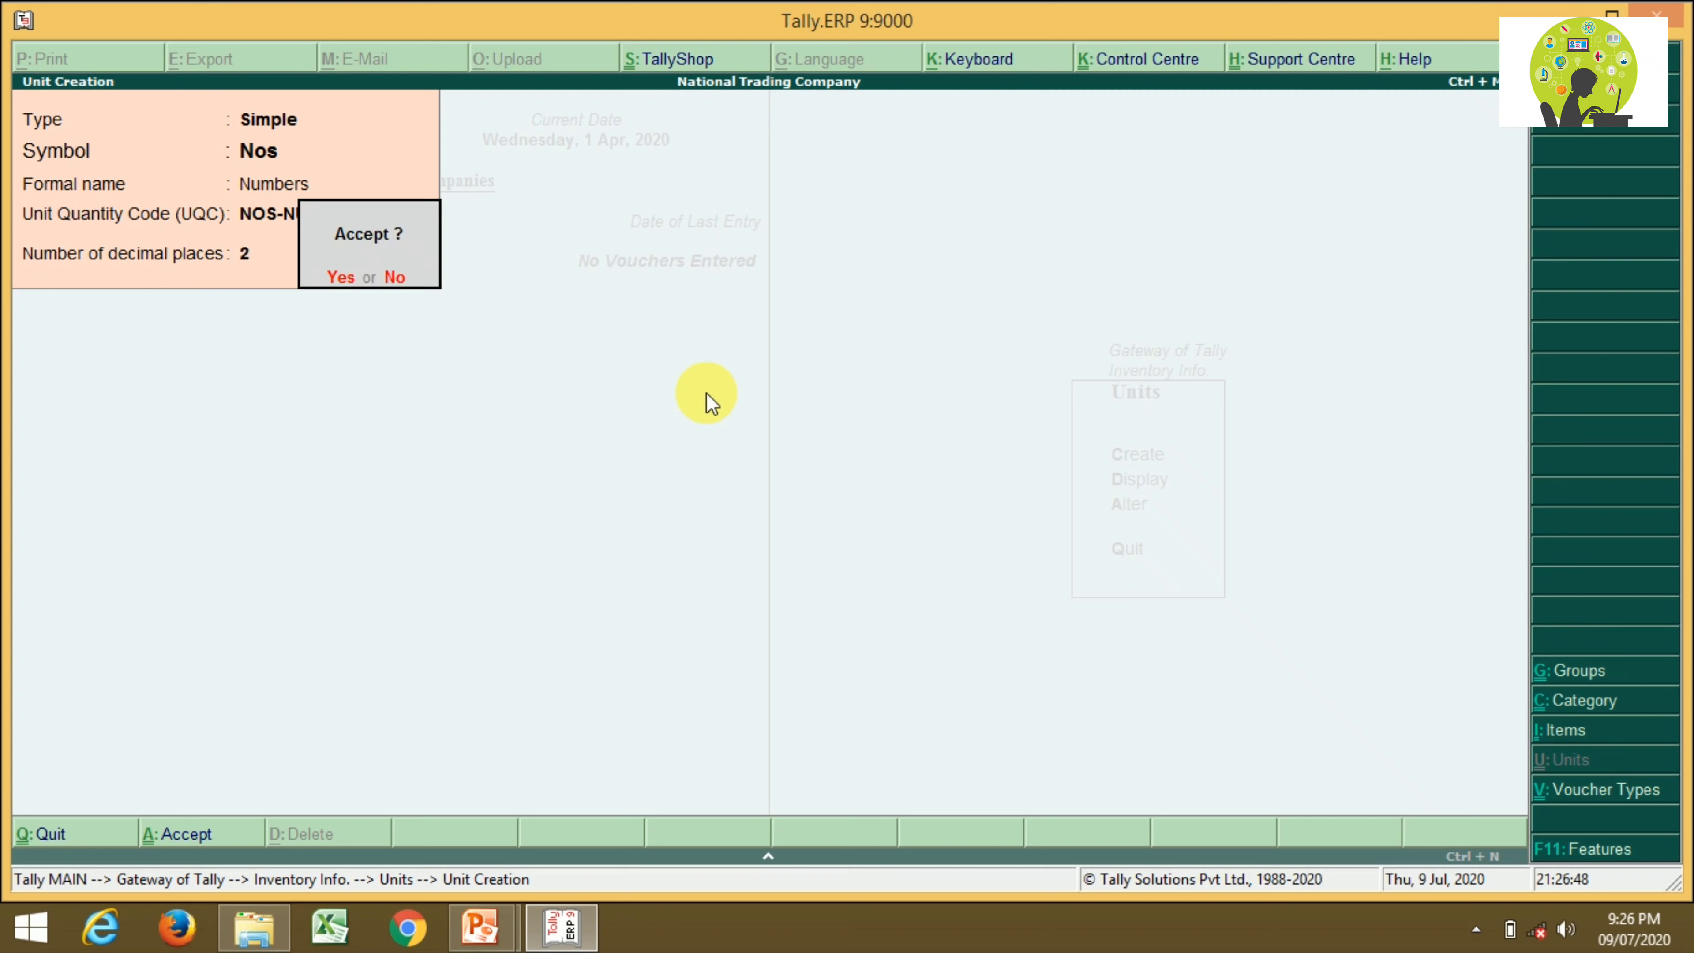
key(Return)
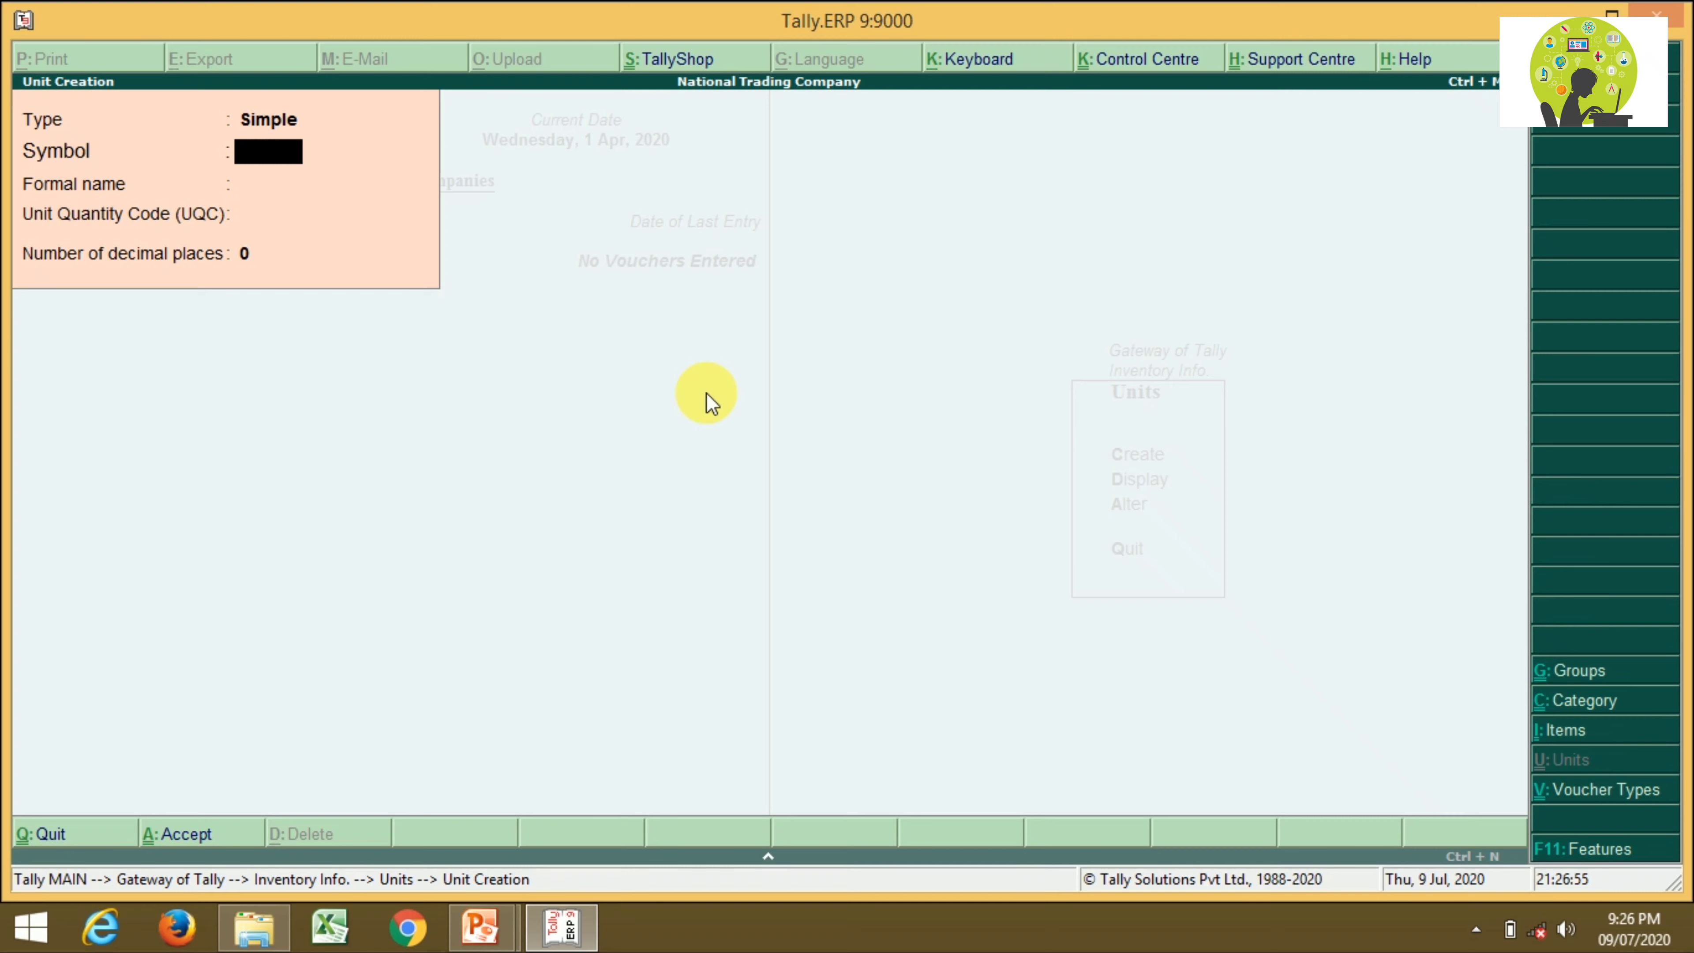
key(Escape)
key(Return)
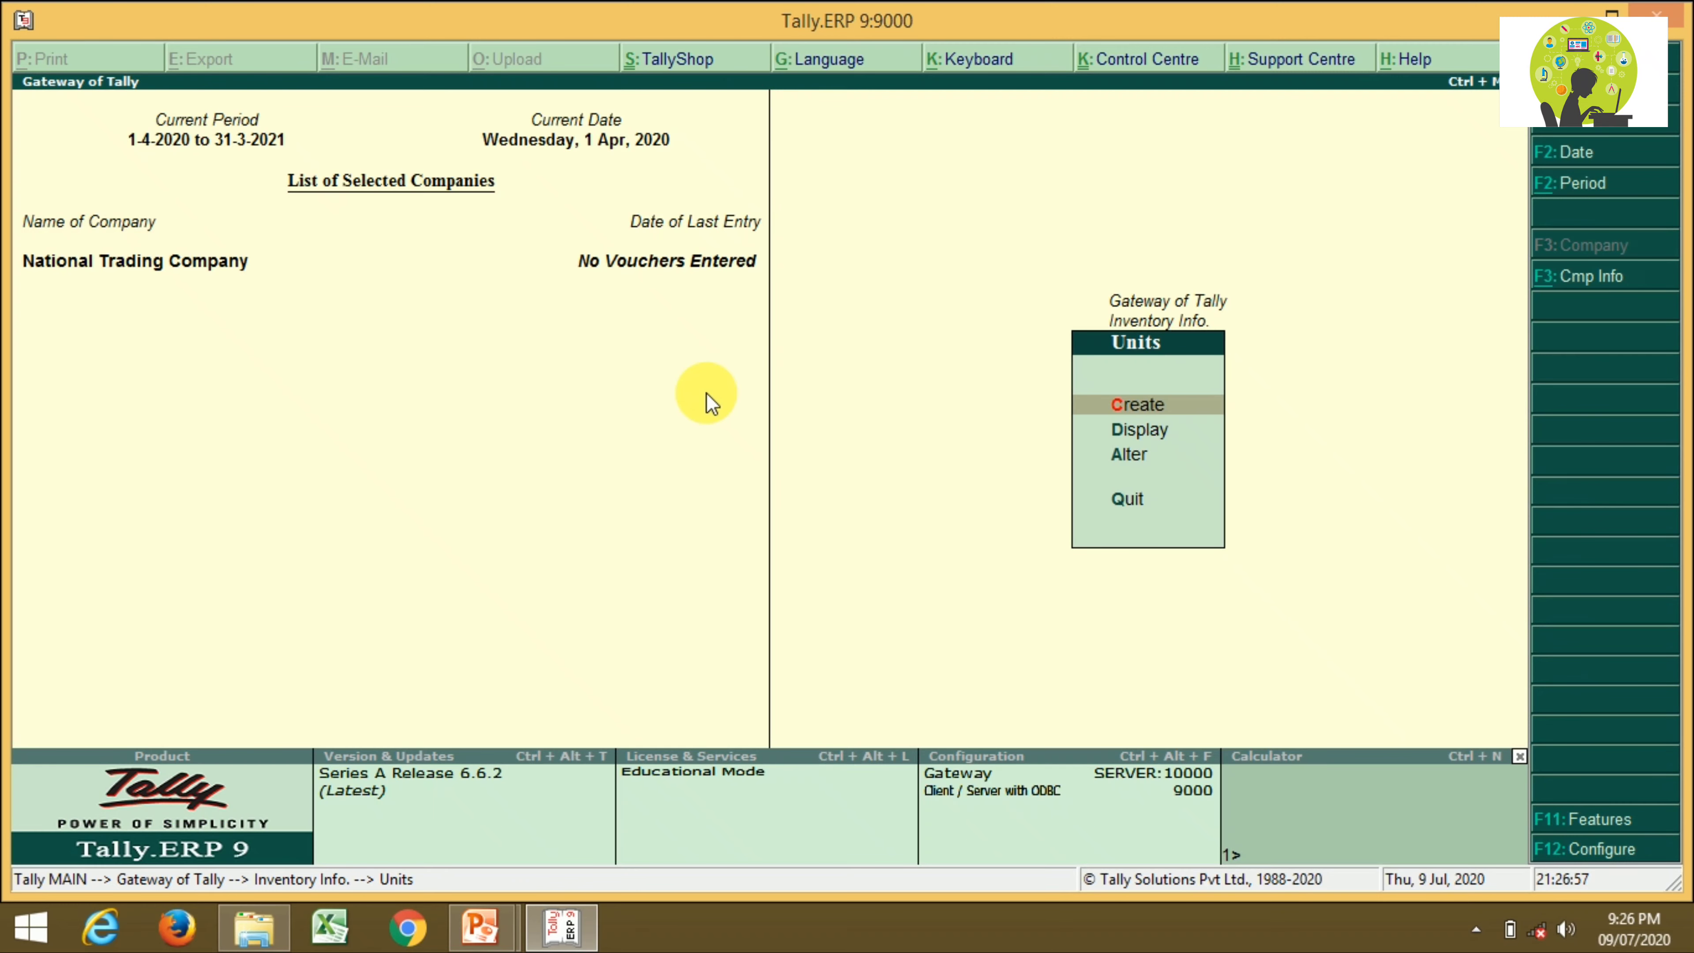
key(Escape)
key(Escape)
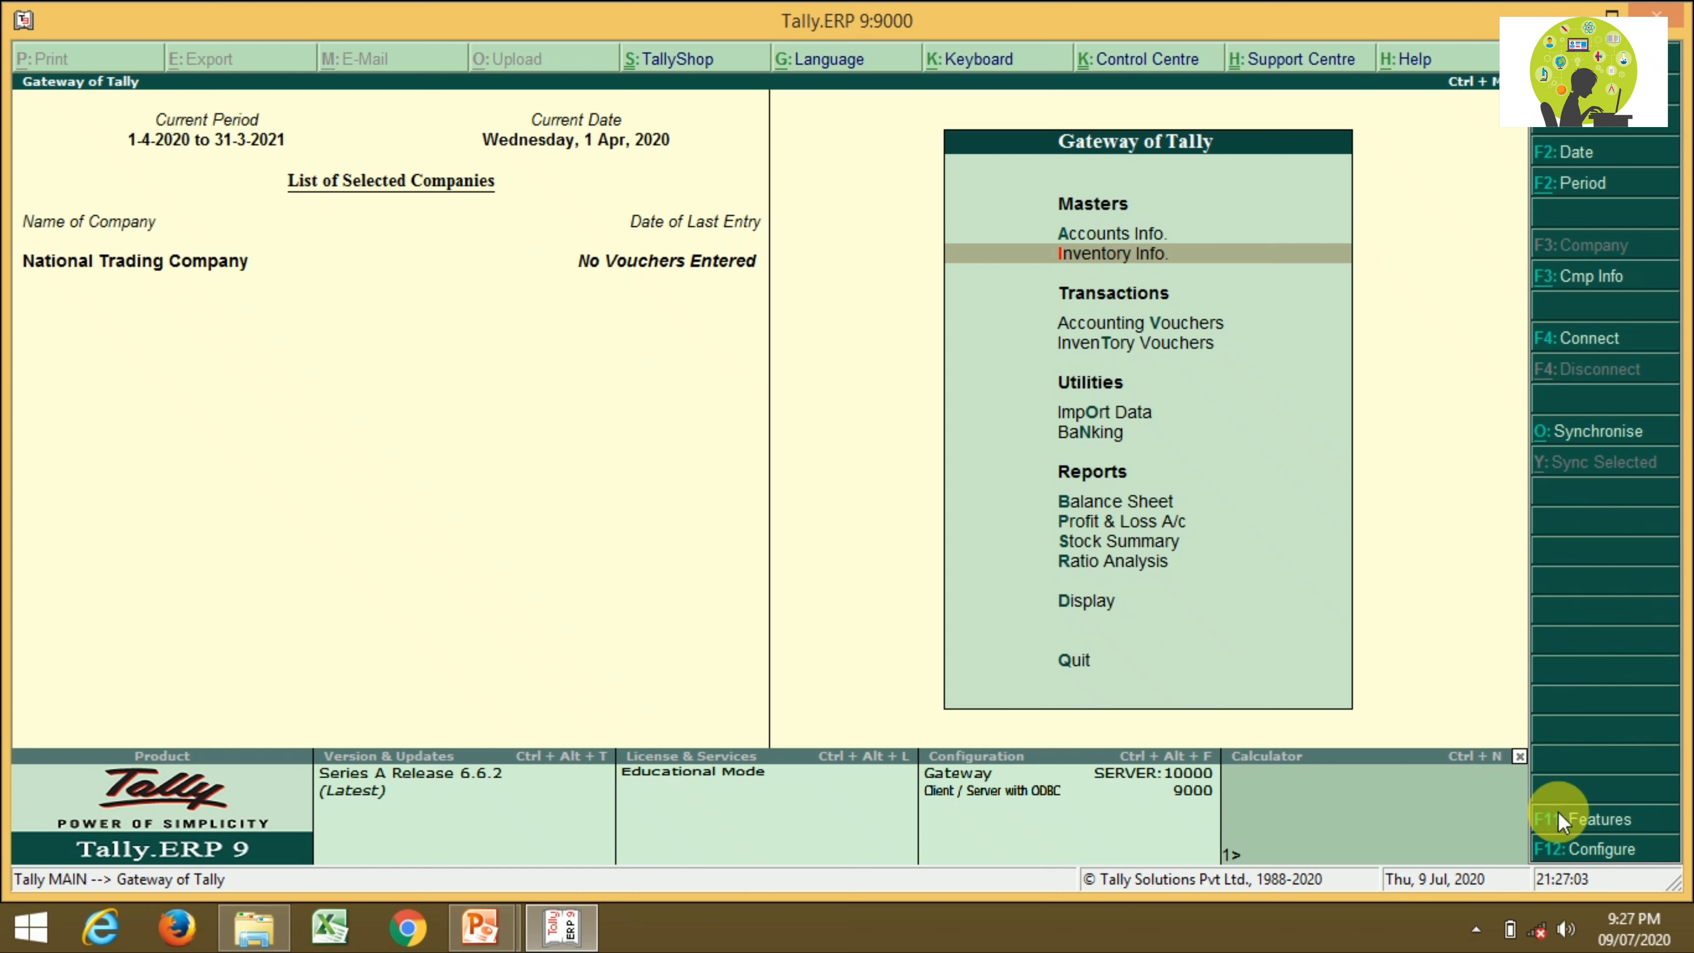
- Set Maintain multiple Godowns to Yes in the company's inventory features
click(1593, 823)
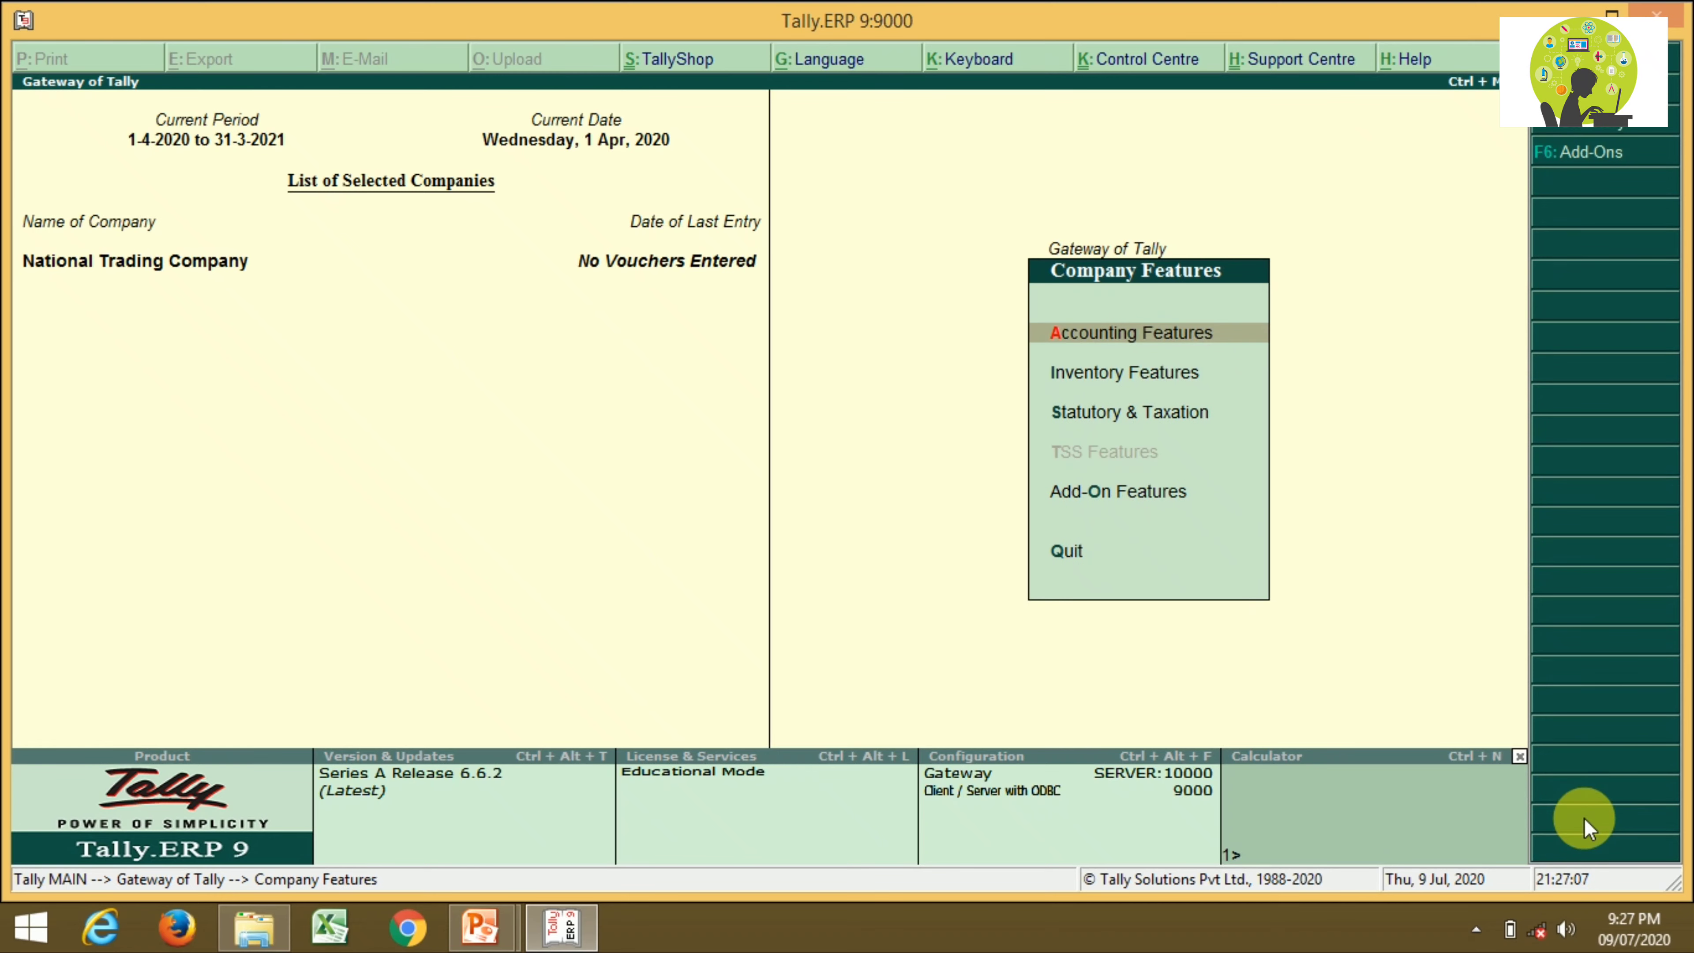
key(Down)
key(Return)
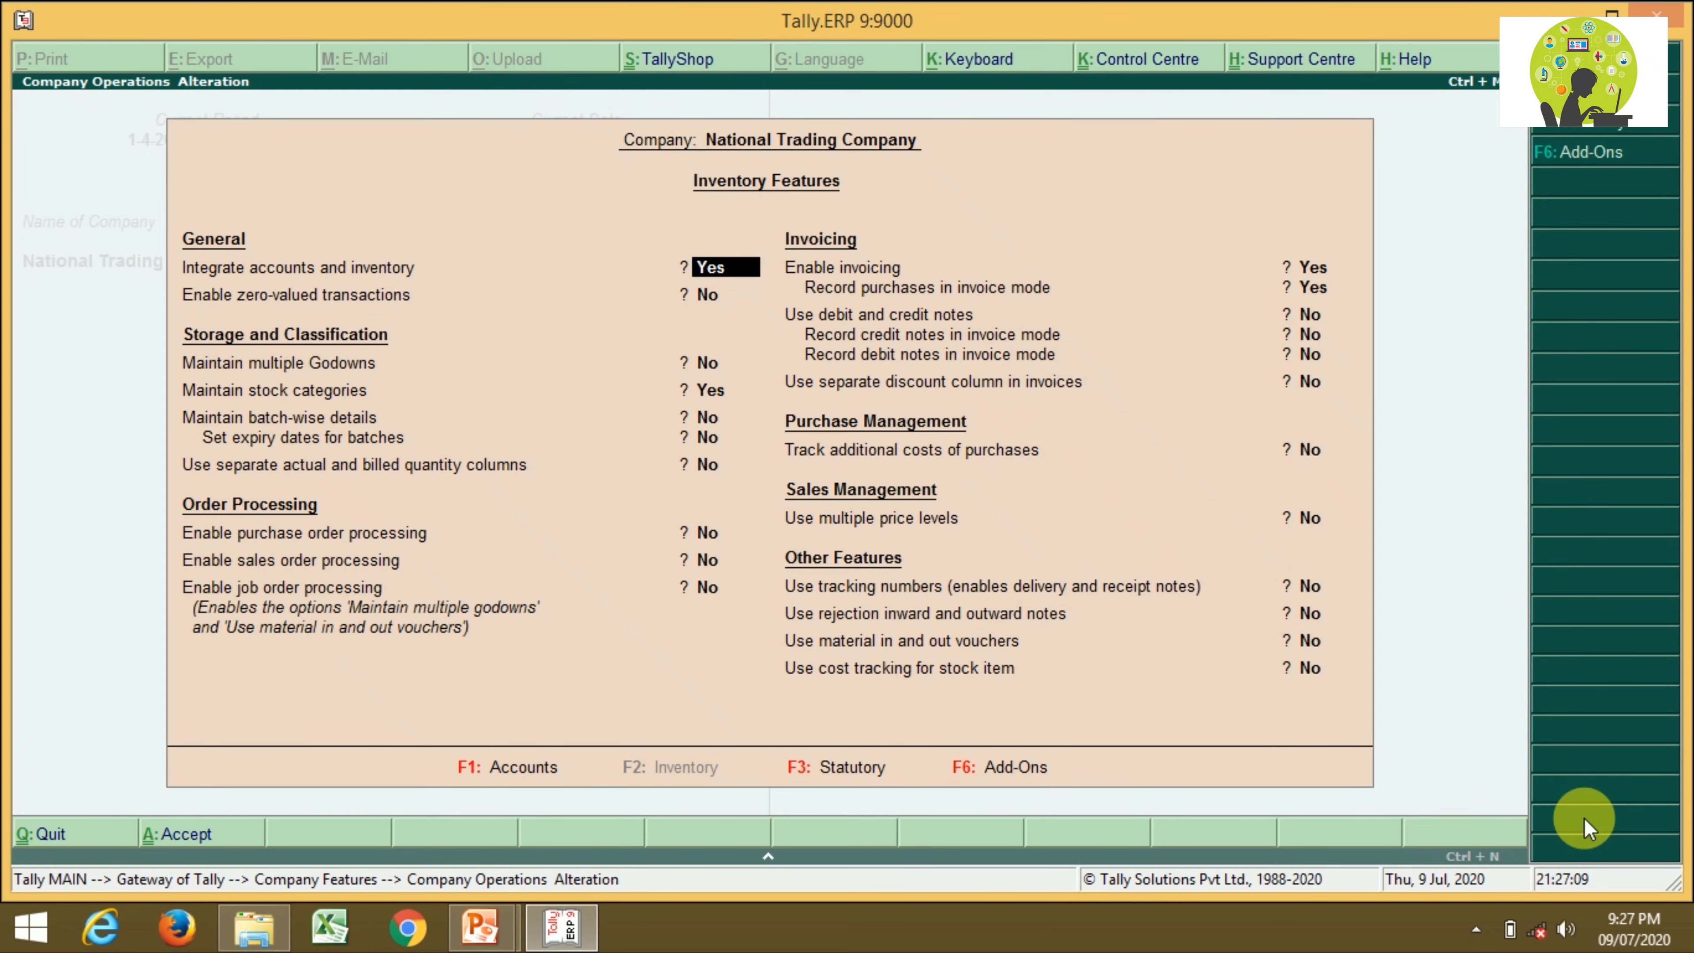
key(Return)
key(Return)
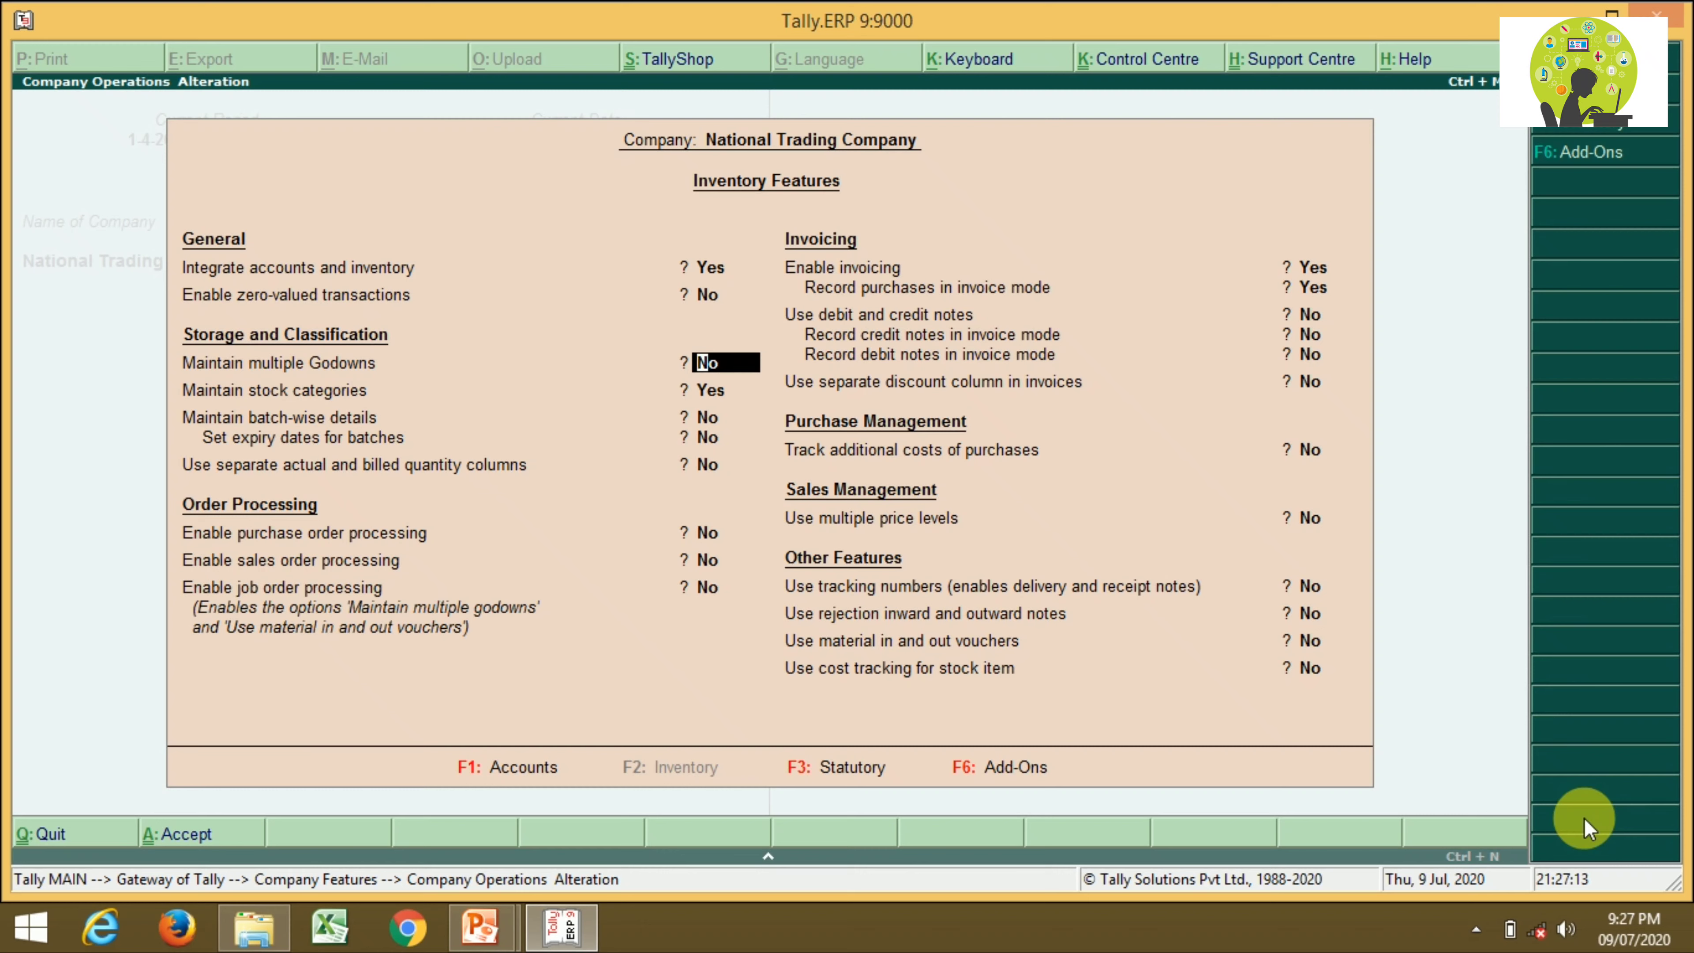
text(y)
key(Return)
- Keep the remaining inventory features as they are, save the settings and return to the Gateway
key(Return)
key(Return)
key(Return)
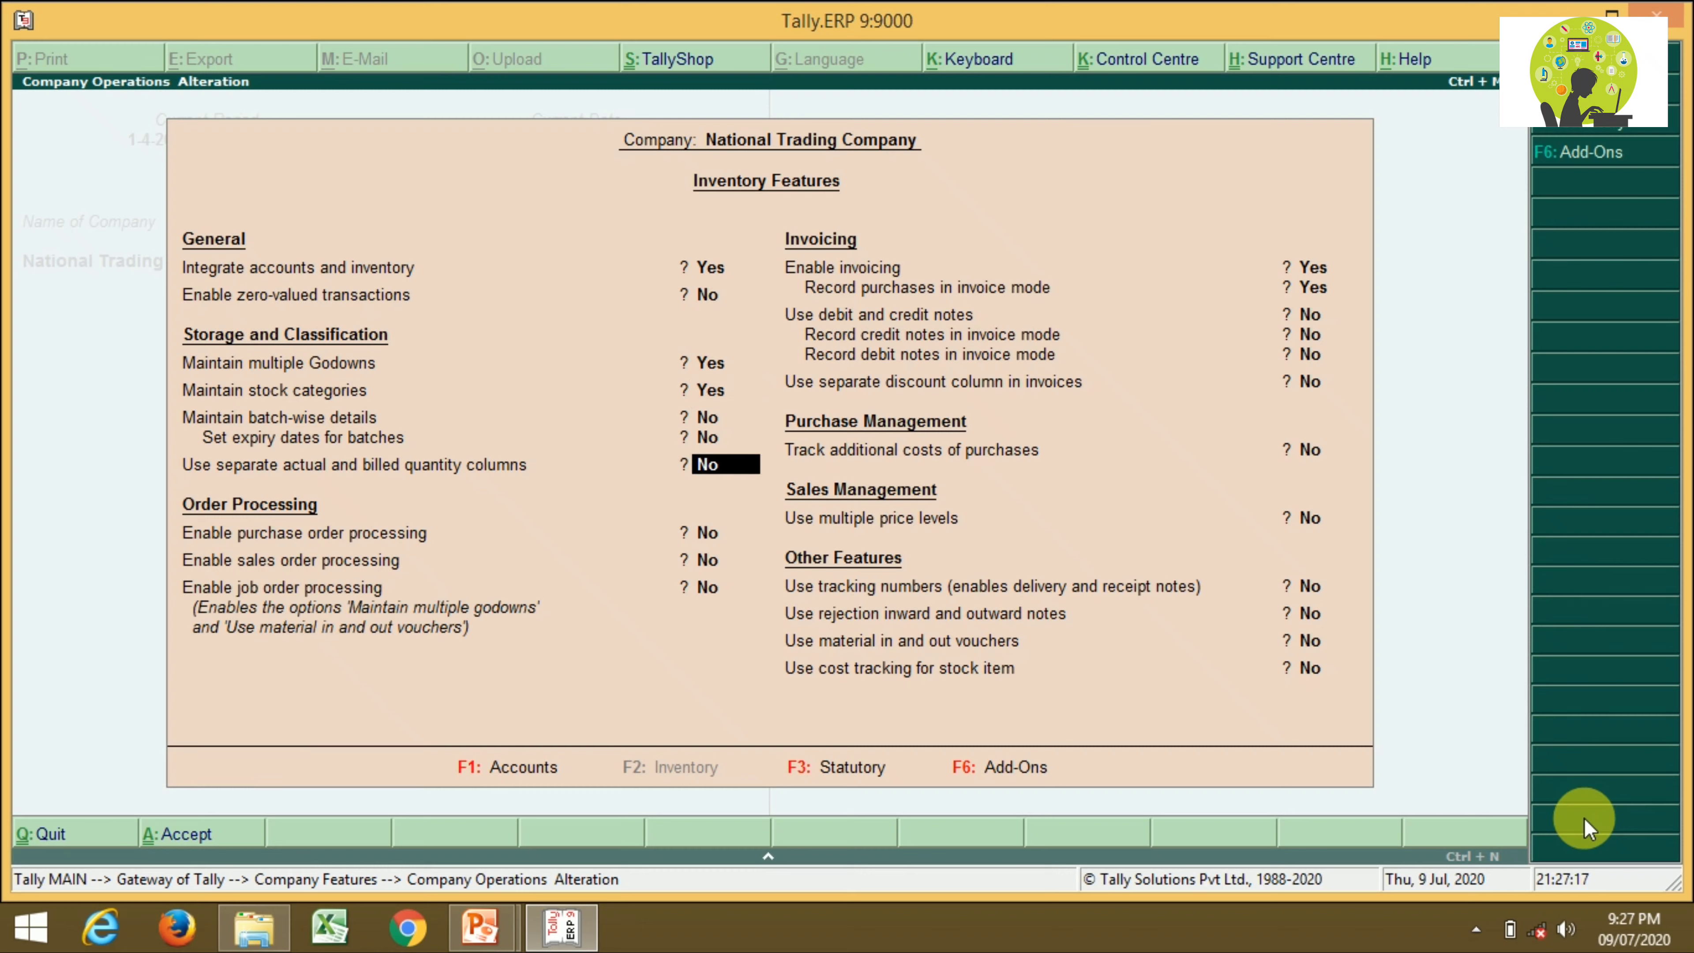
key(Return)
key(Return)
key(Return)
key(Return)
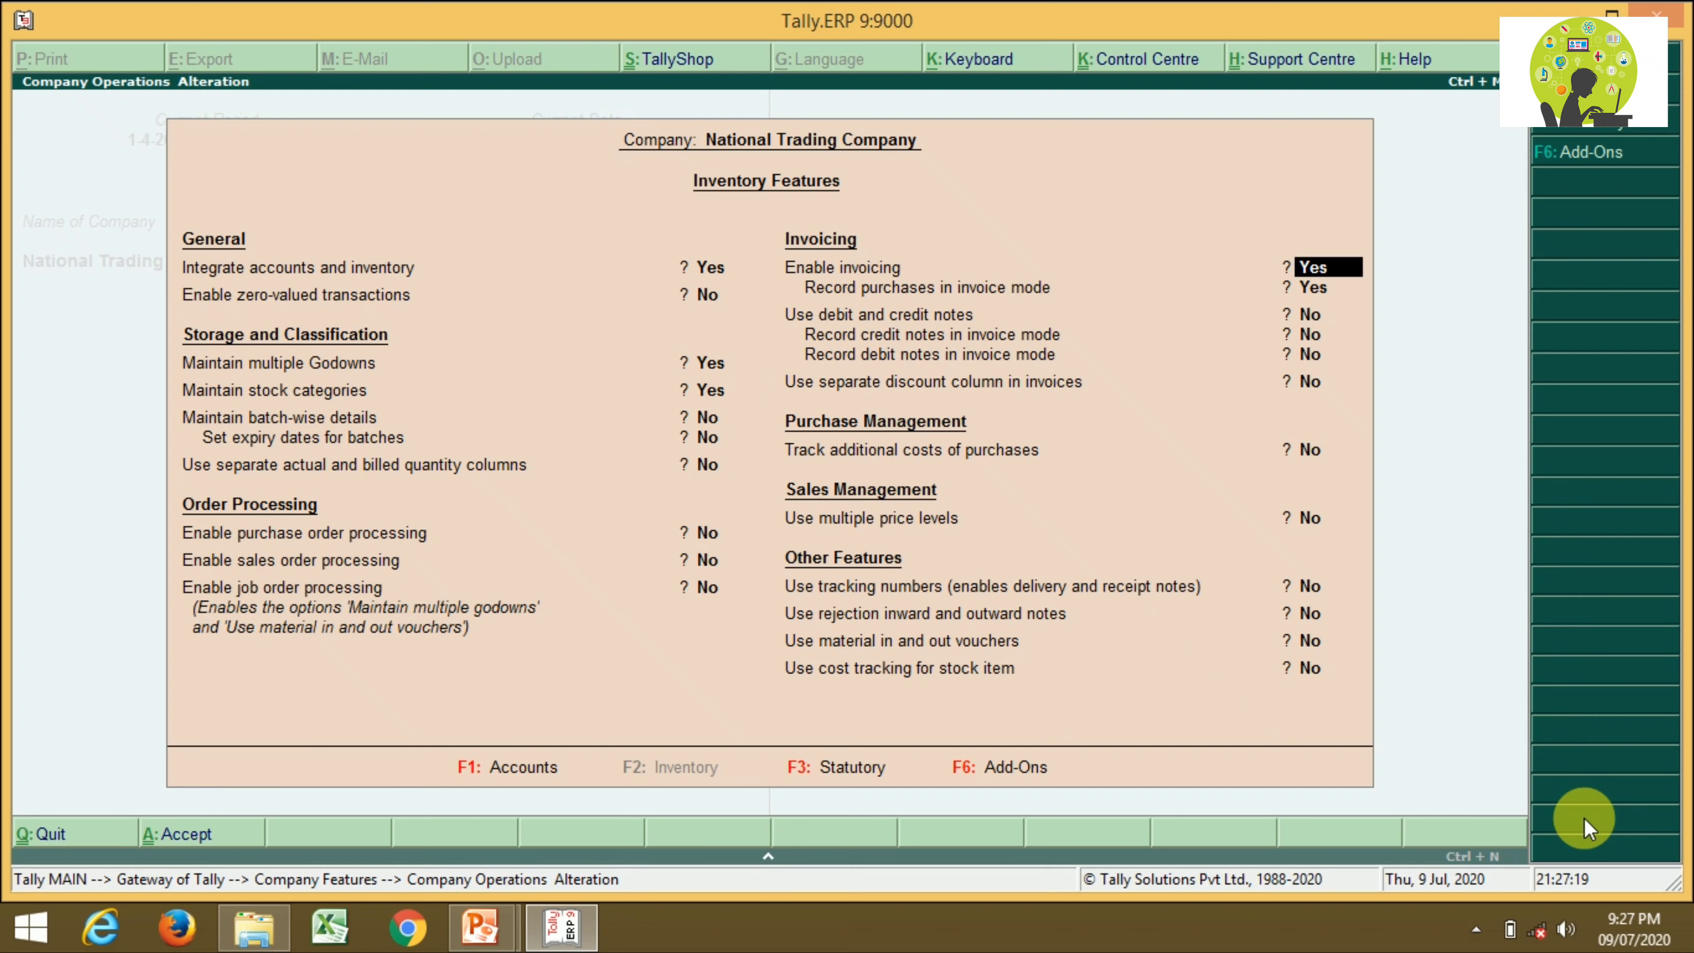
key(Return)
key(Return)
key(Return)
key(Return)
key(Return)
key(Return)
key(Return)
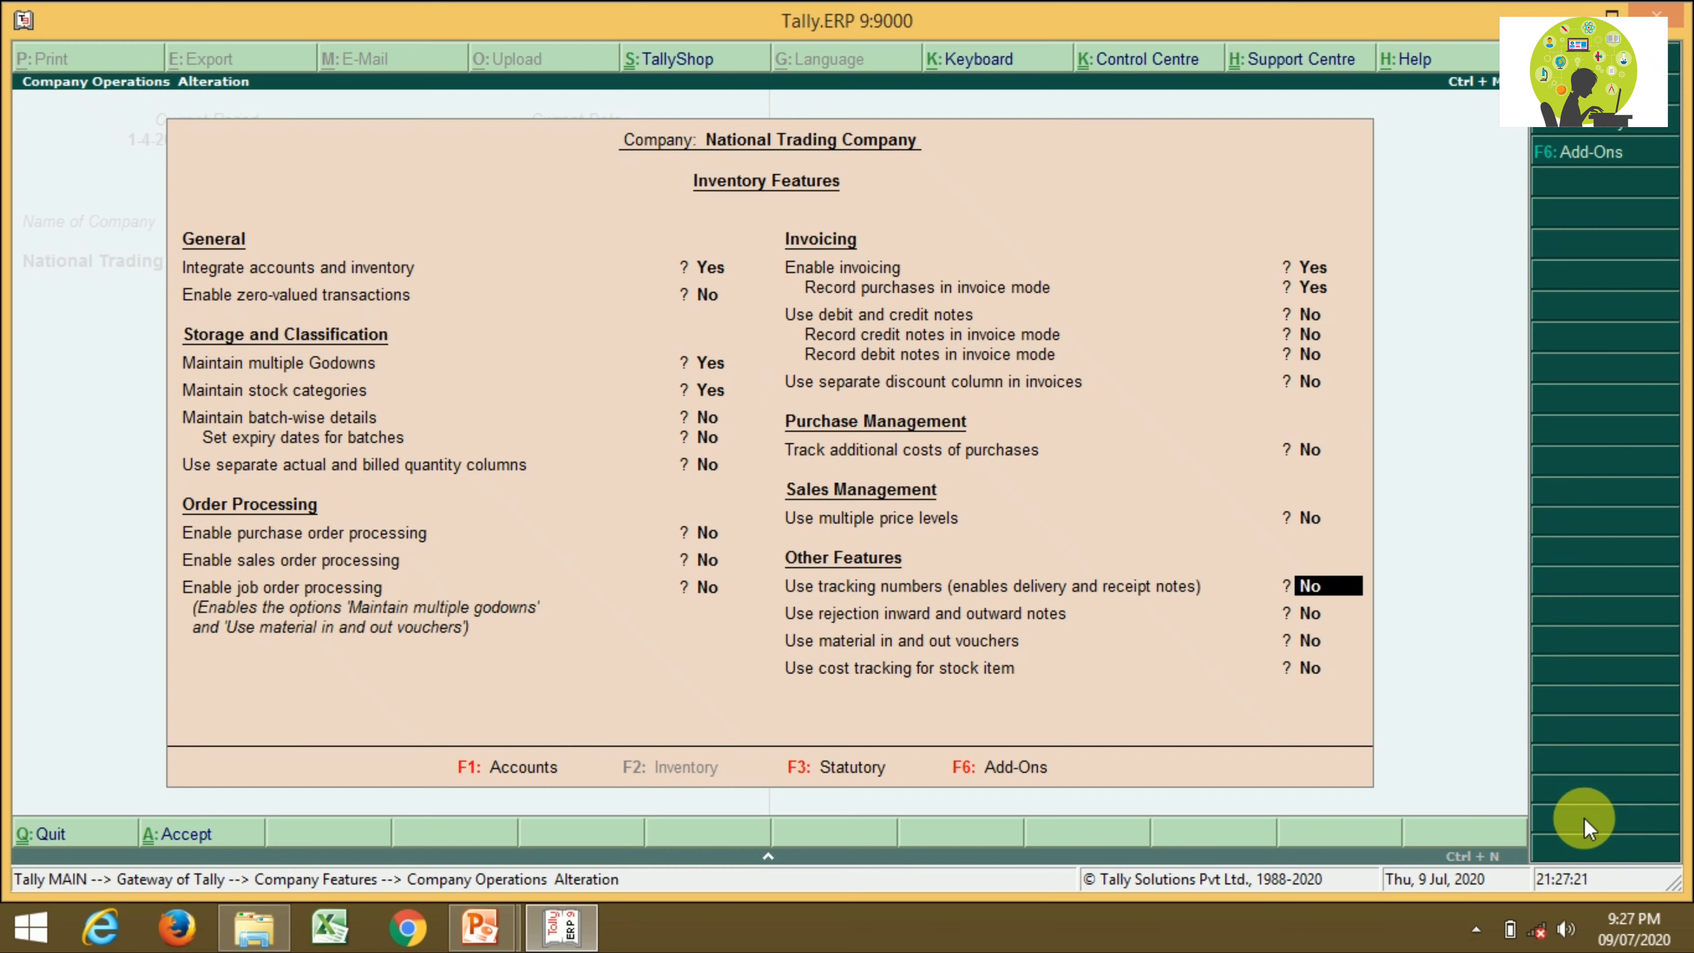
key(Return)
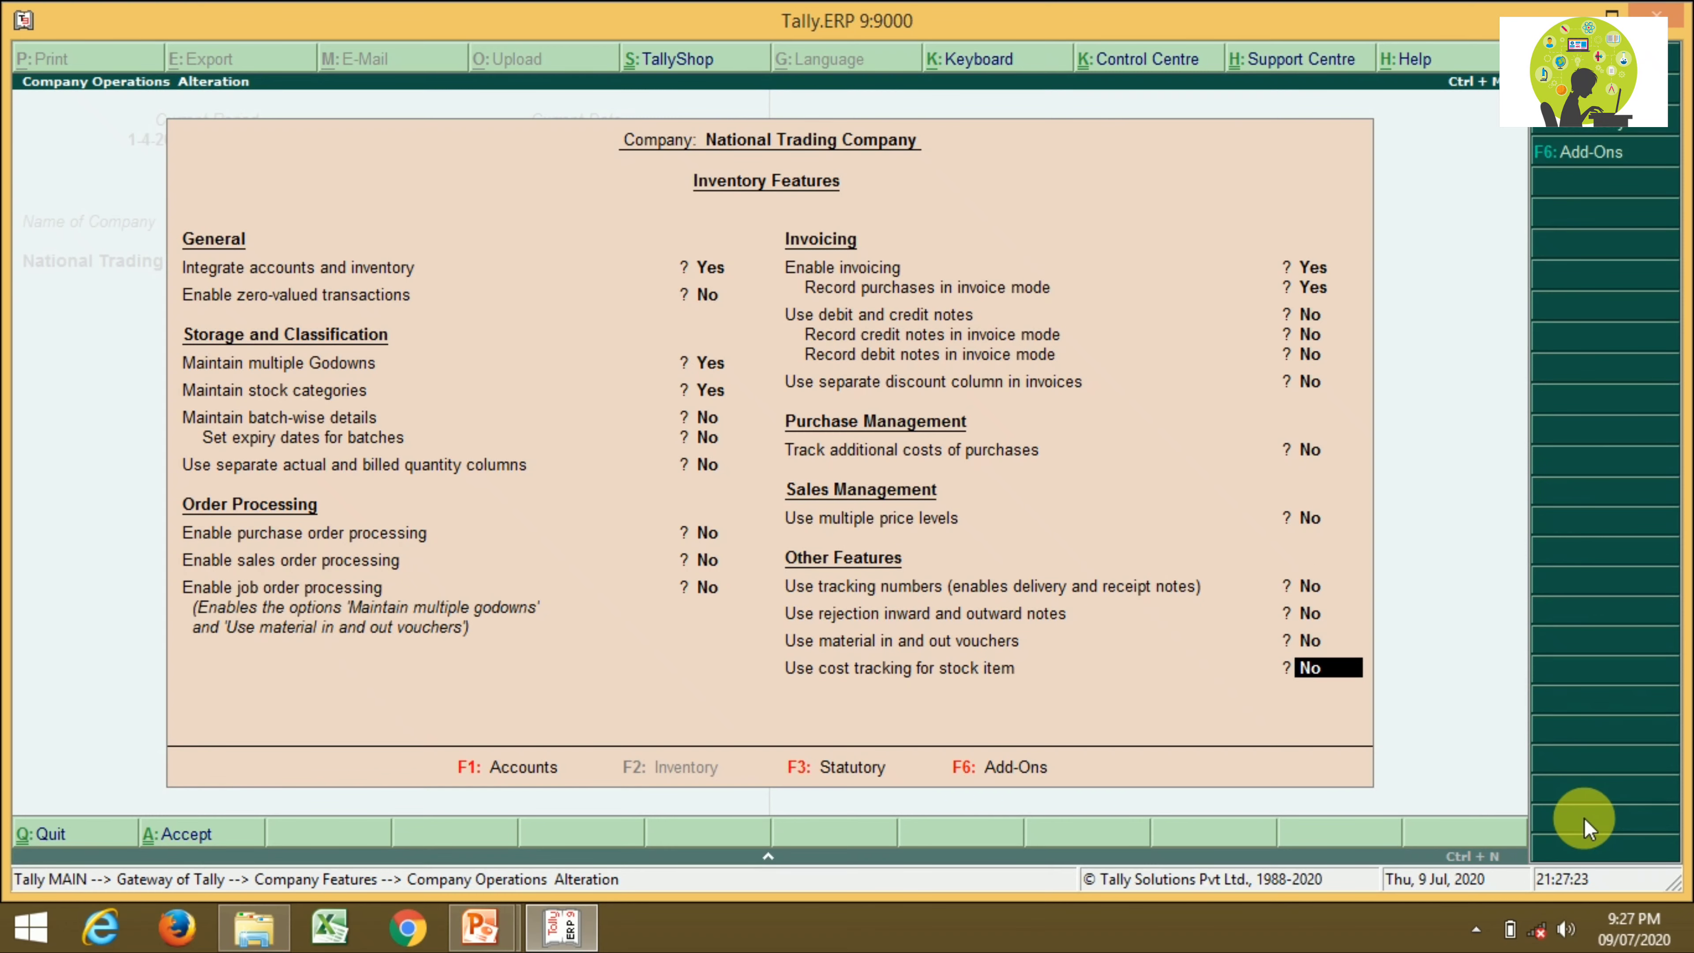
key(Return)
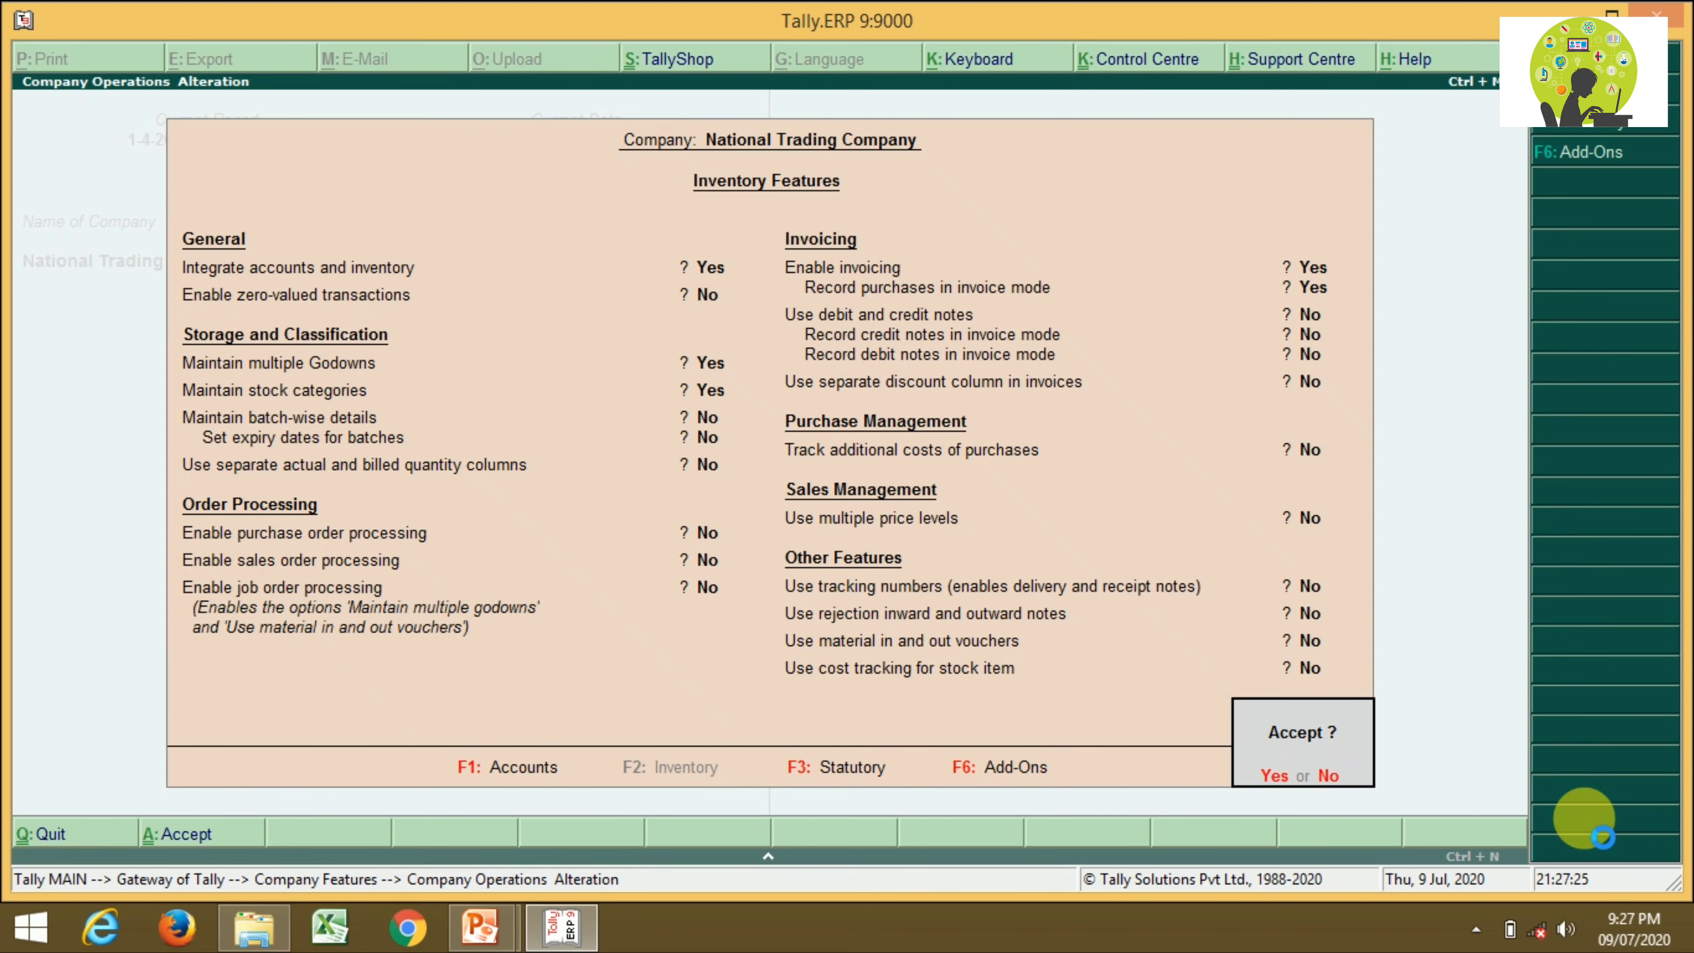
key(Return)
key(Escape)
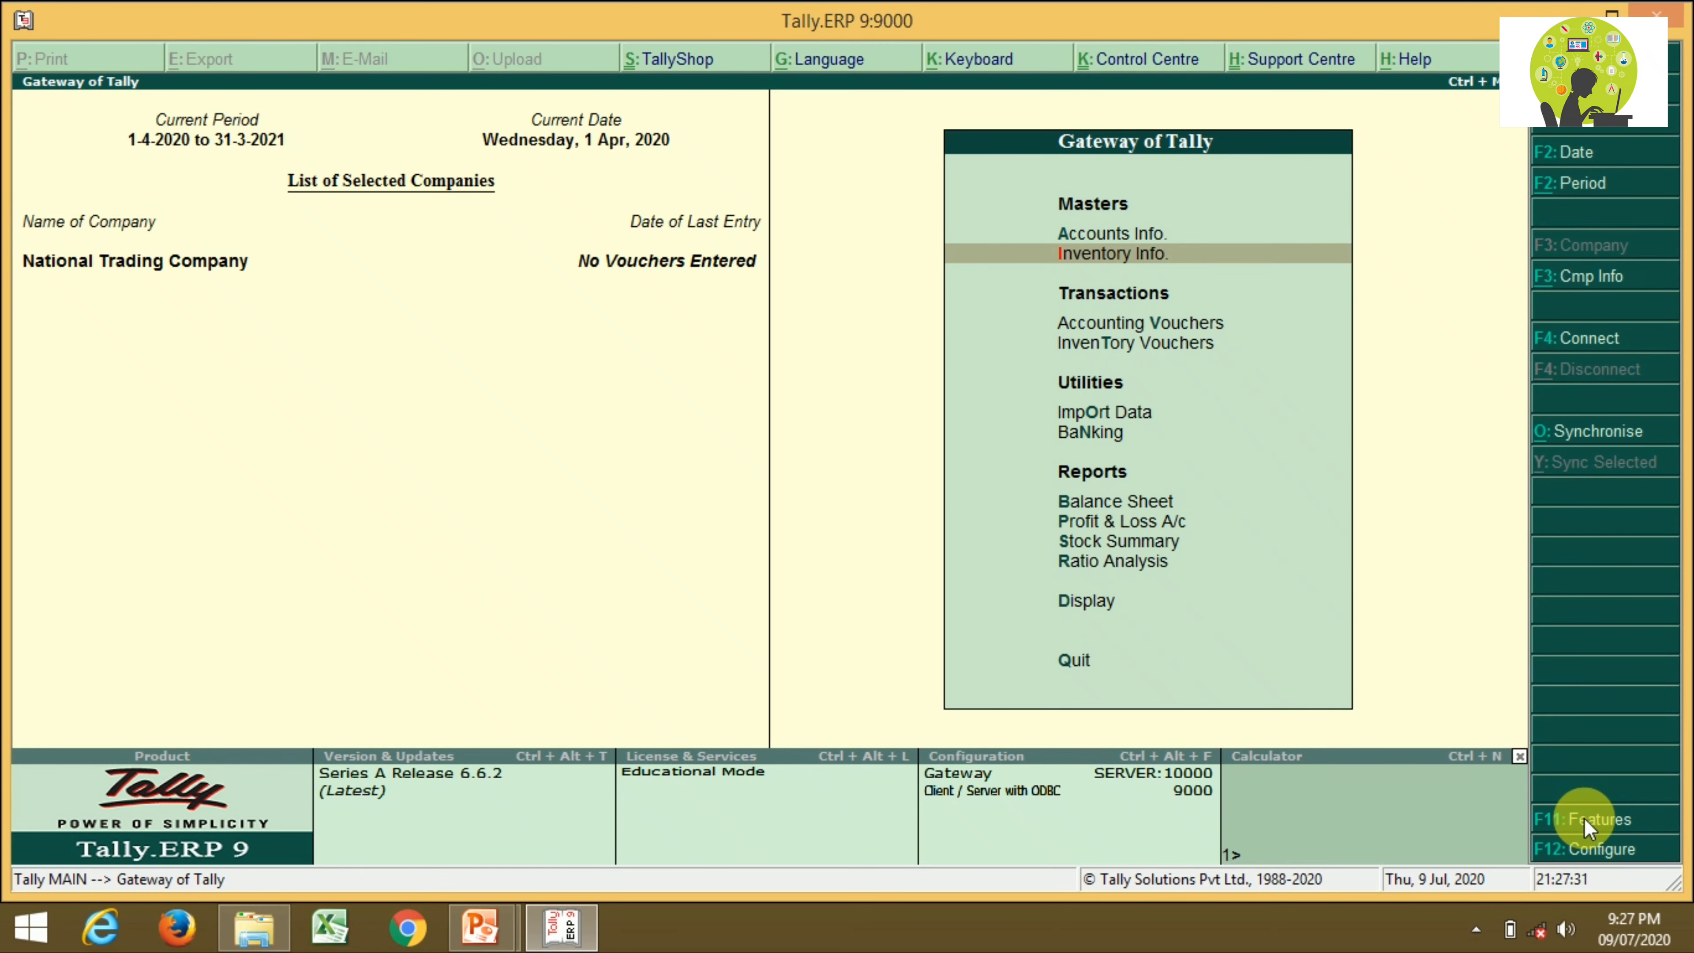
- Open the existing Main Location godown for alteration from the inventory masters
key(Return)
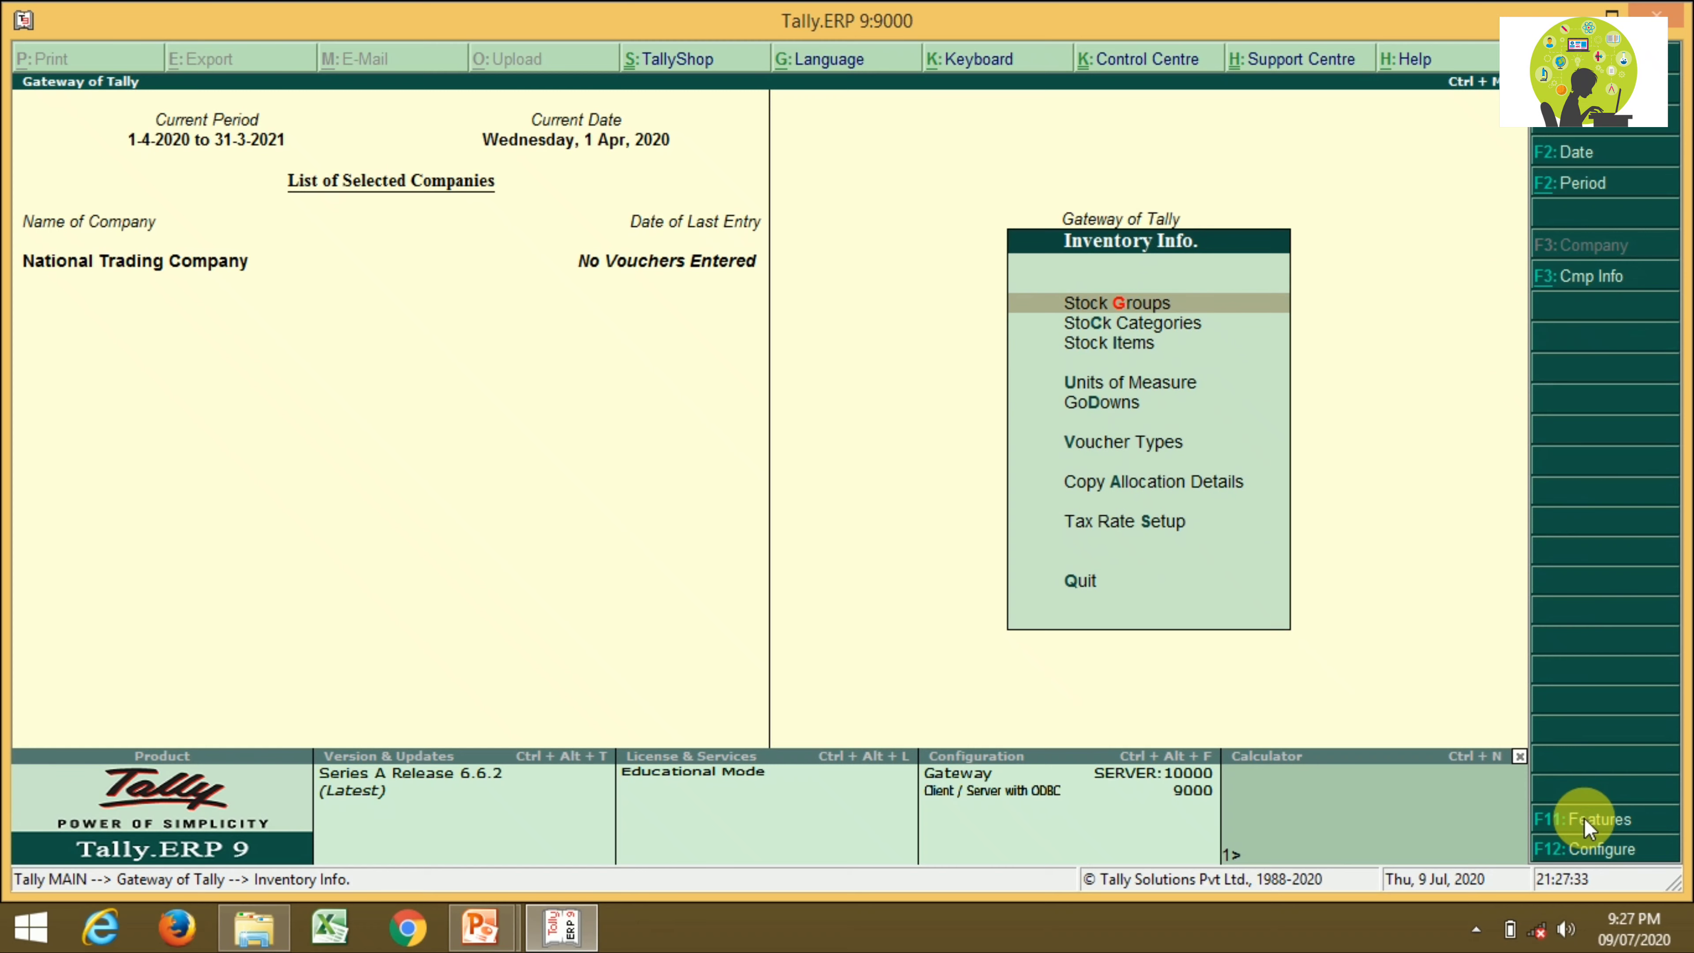
key(Down)
key(Down)
key(Down)
key(Down)
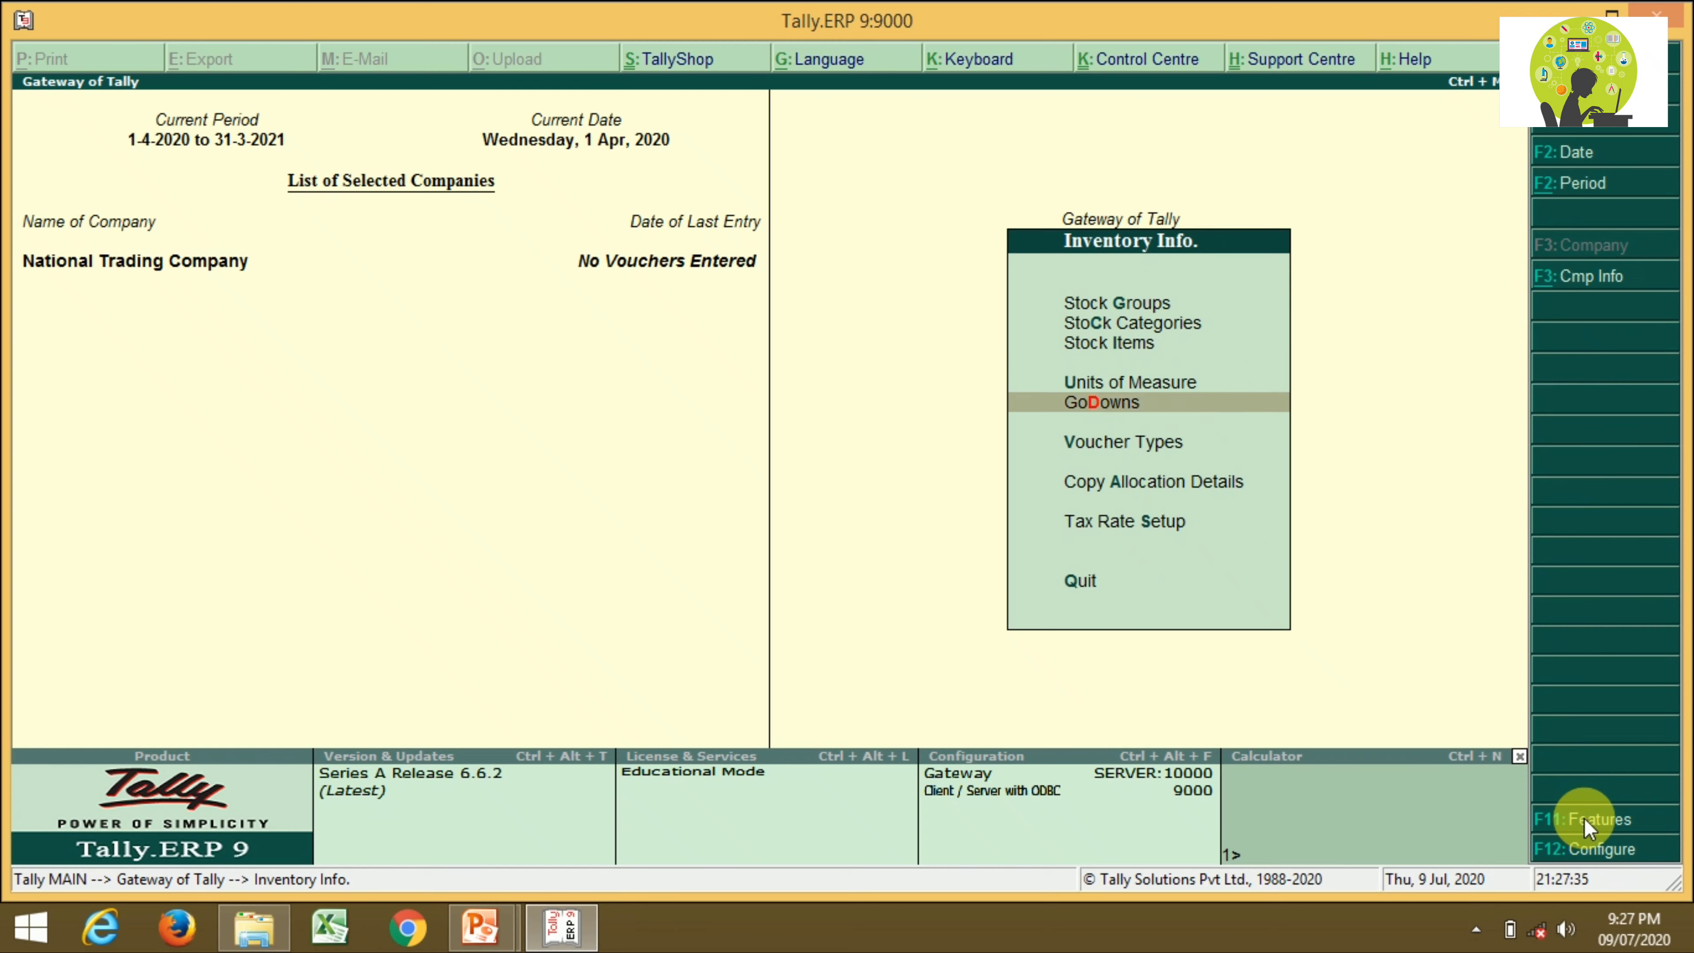
key(Return)
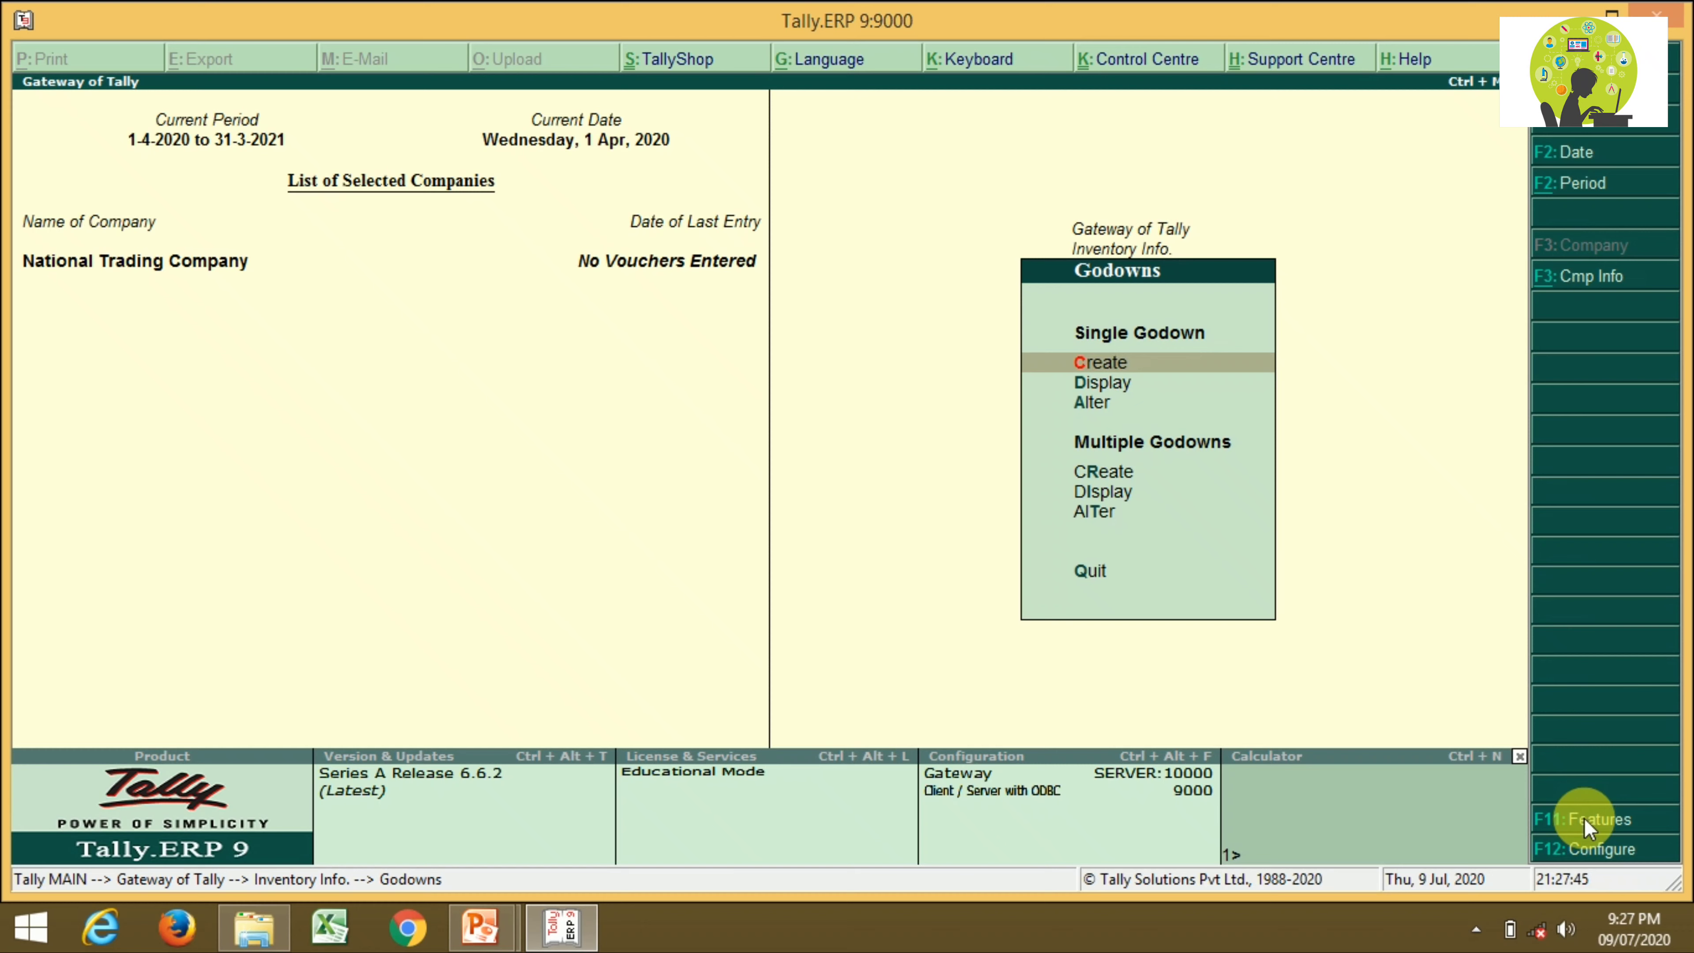
key(Down)
key(Down)
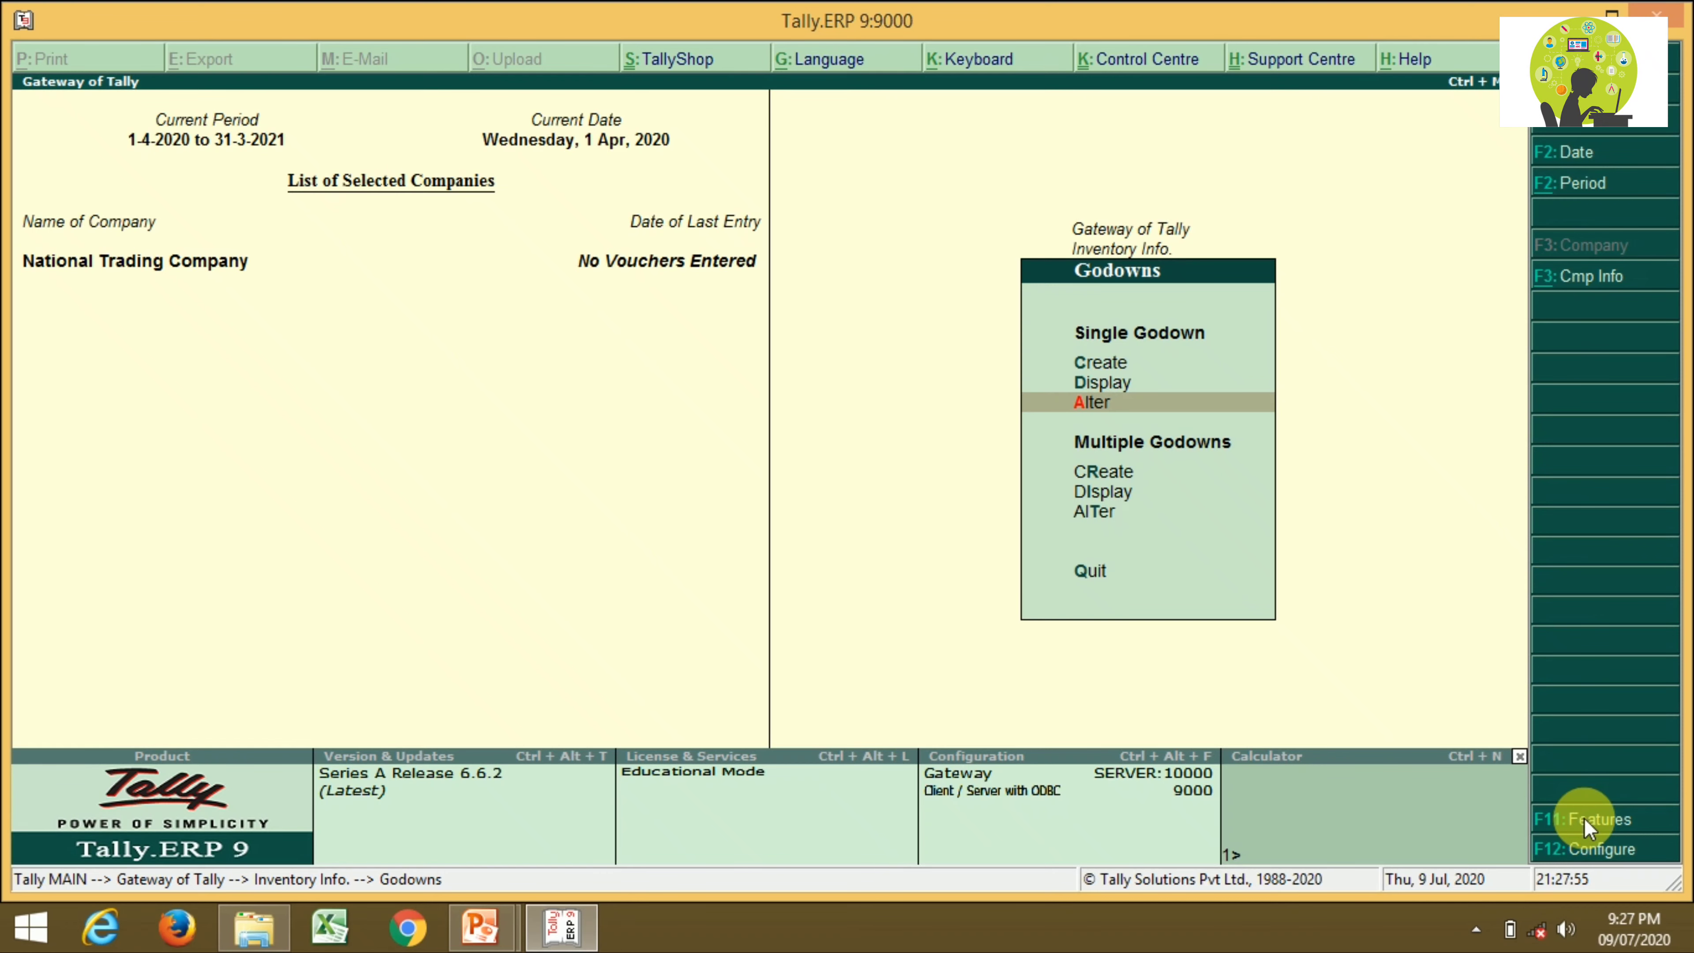
key(Return)
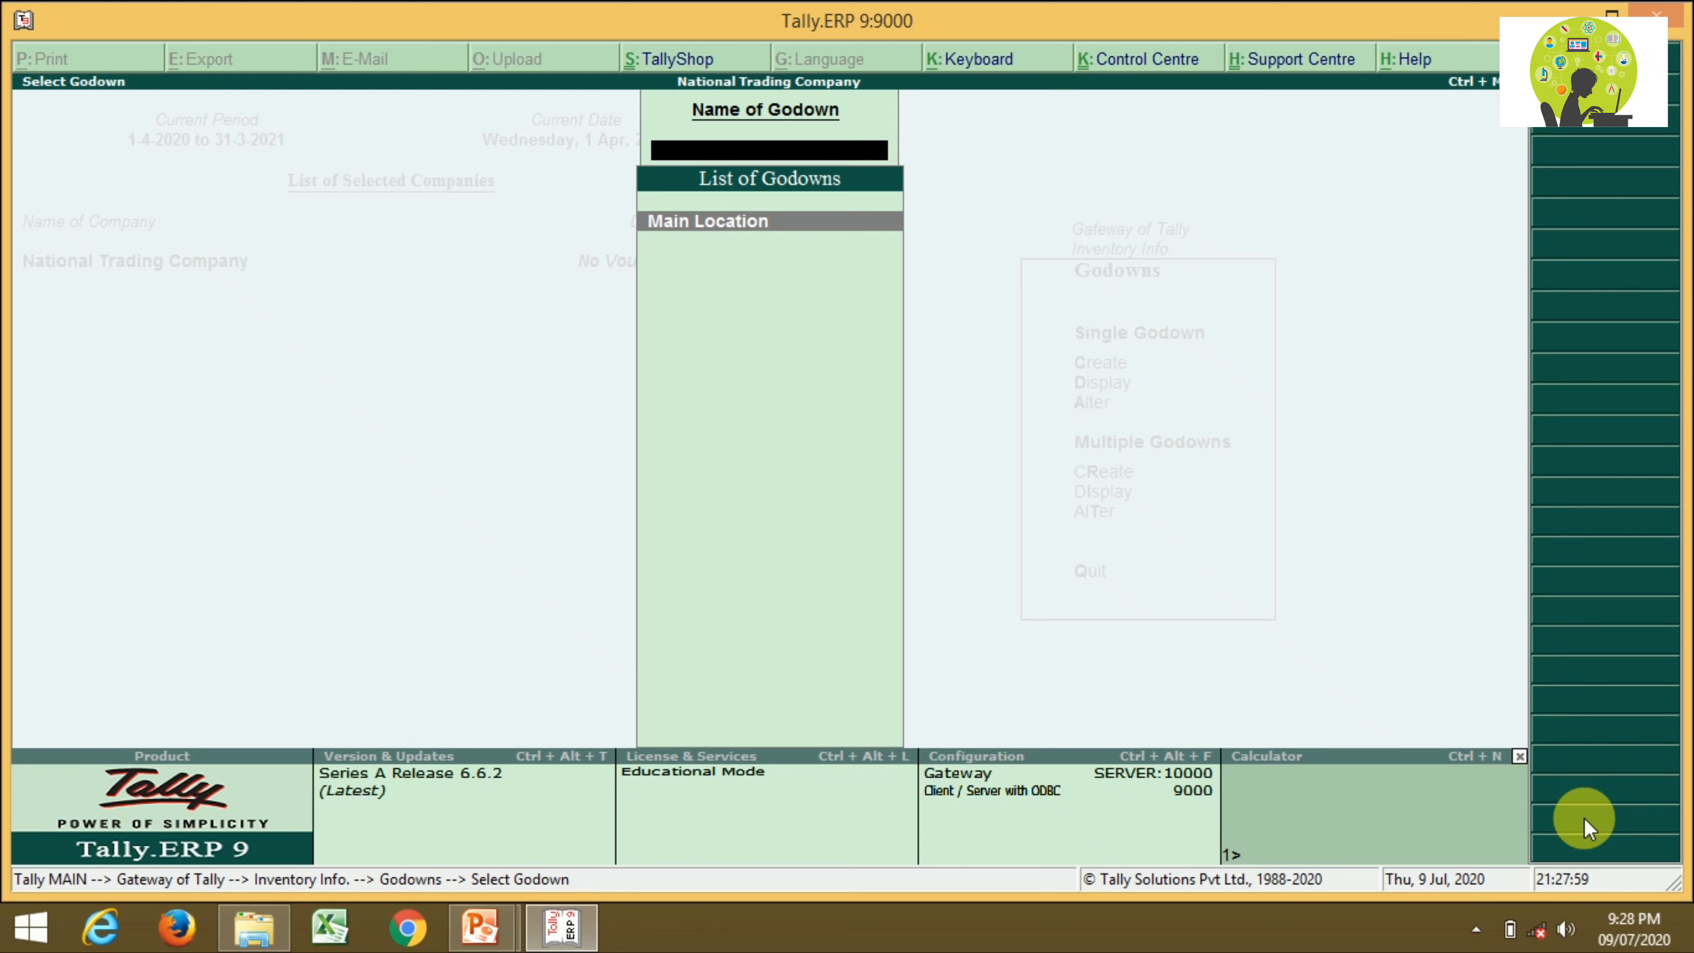
key(Return)
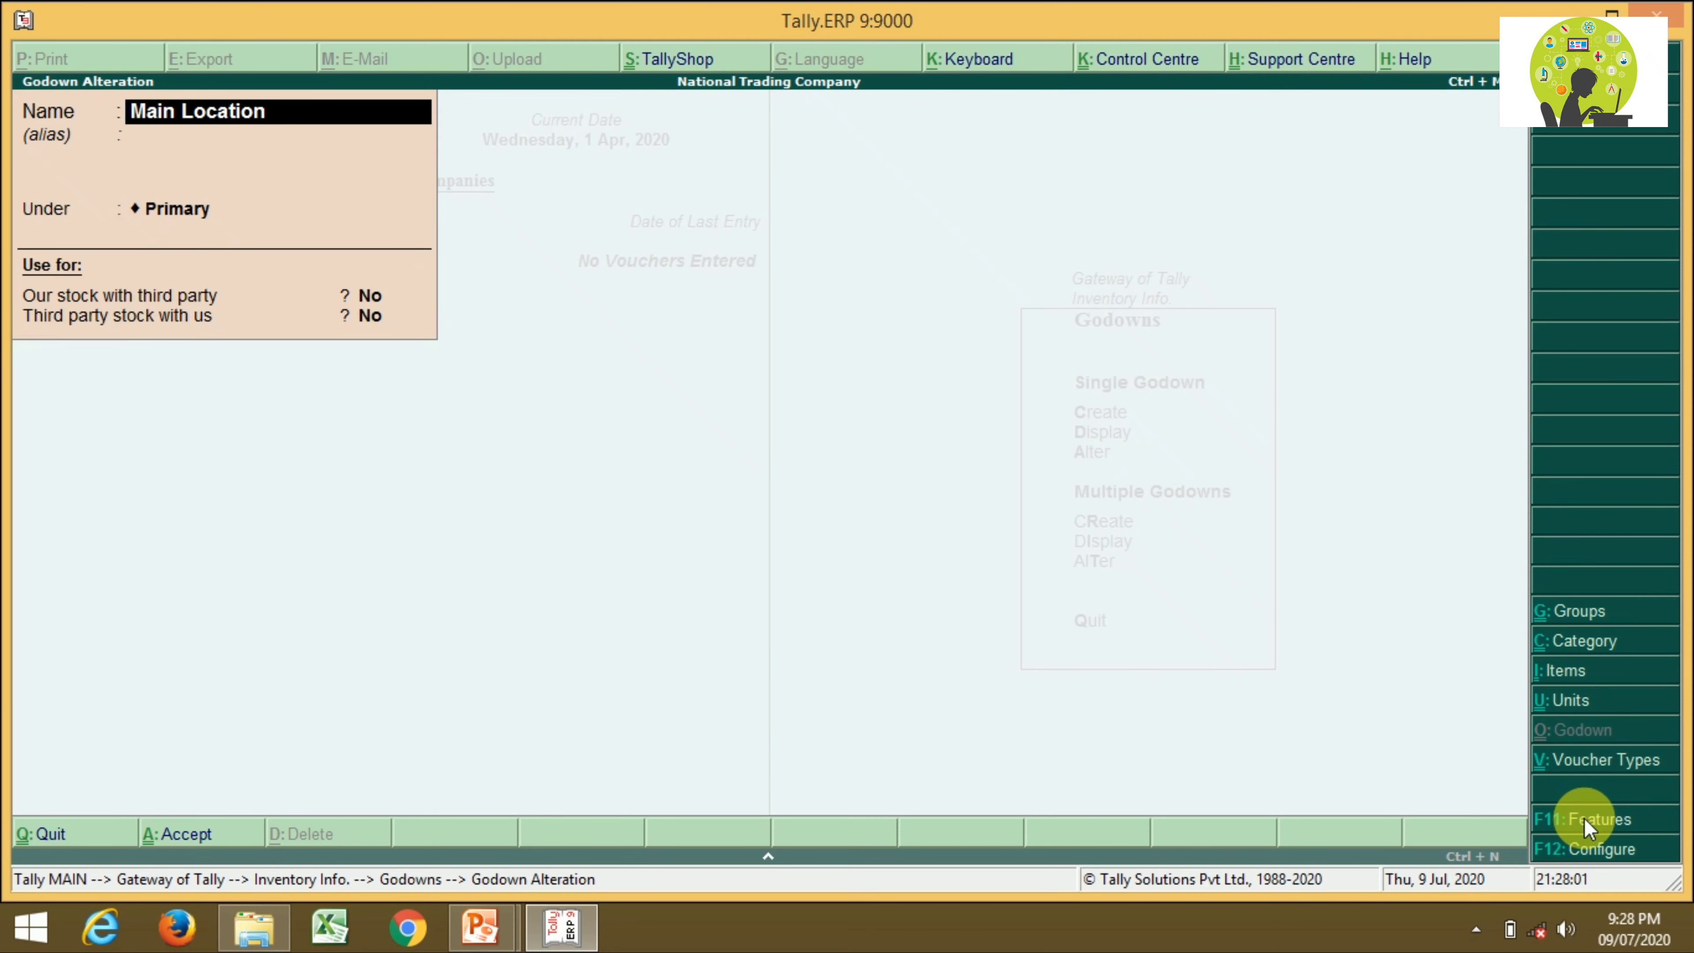
- Rename the godown to Main Godown, keep it under Primary with no alias, and save the change
key(BackSpace)
key(BackSpace)
key(BackSpace)
key(BackSpace)
key(BackSpace)
key(BackSpace)
key(BackSpace)
key(BackSpace)
key(BackSpace)
text(Godown)
key(Return)
key(Return)
key(Return)
key(Return)
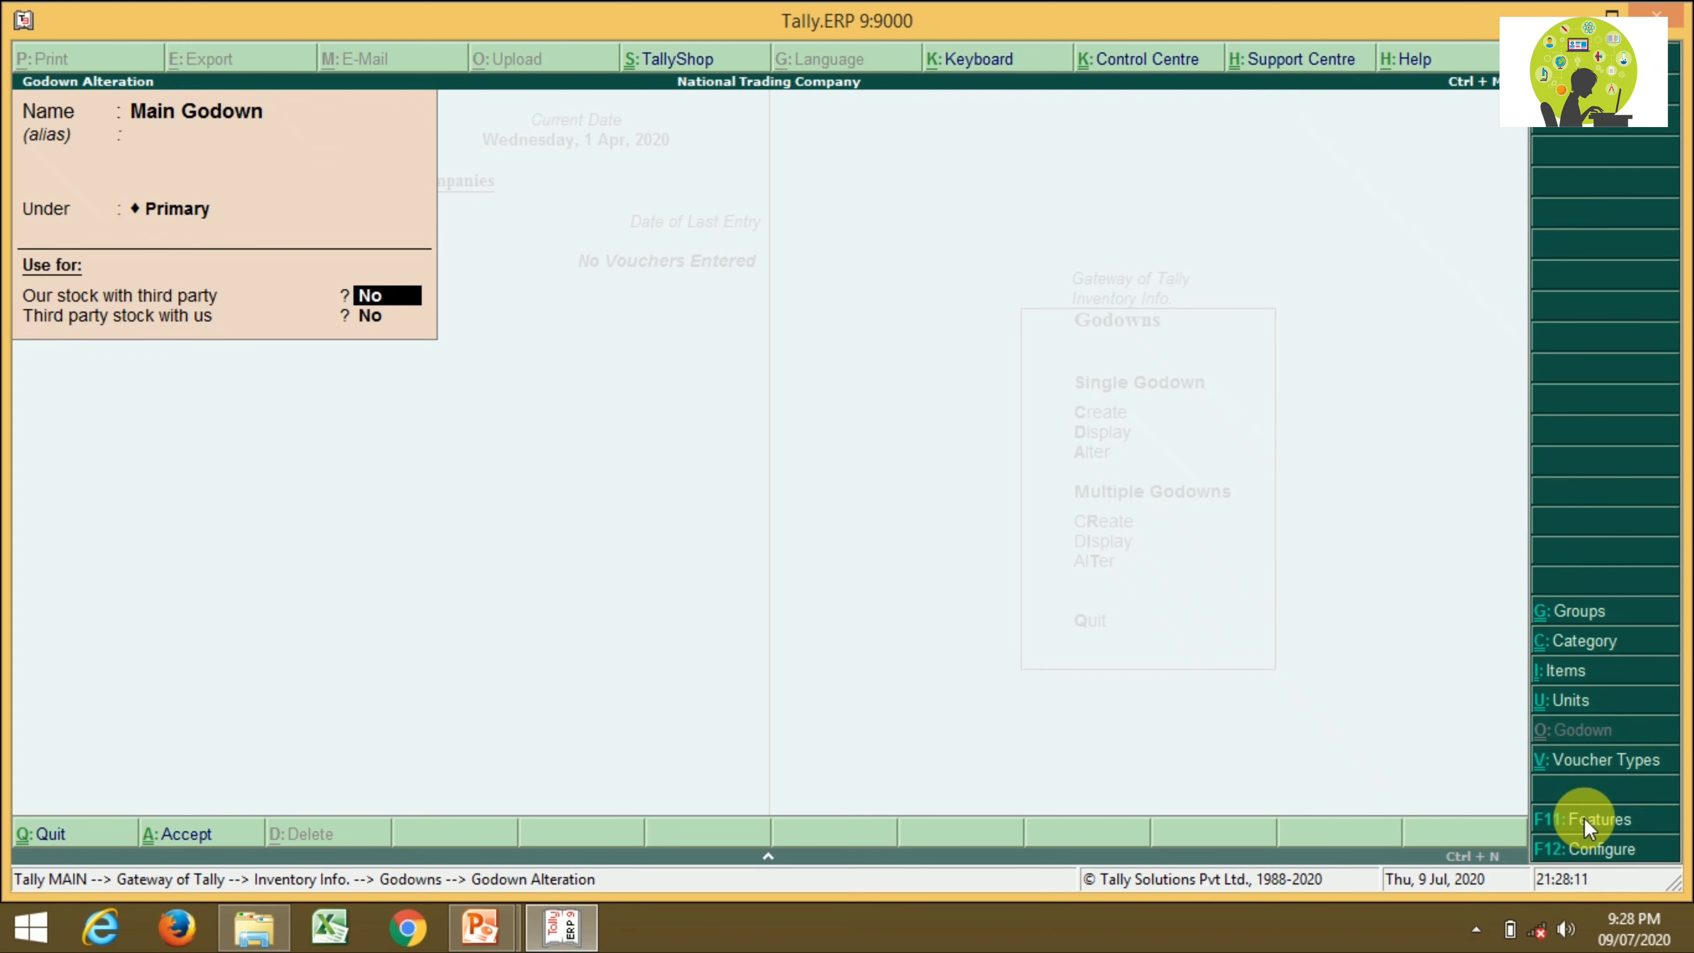
key(Return)
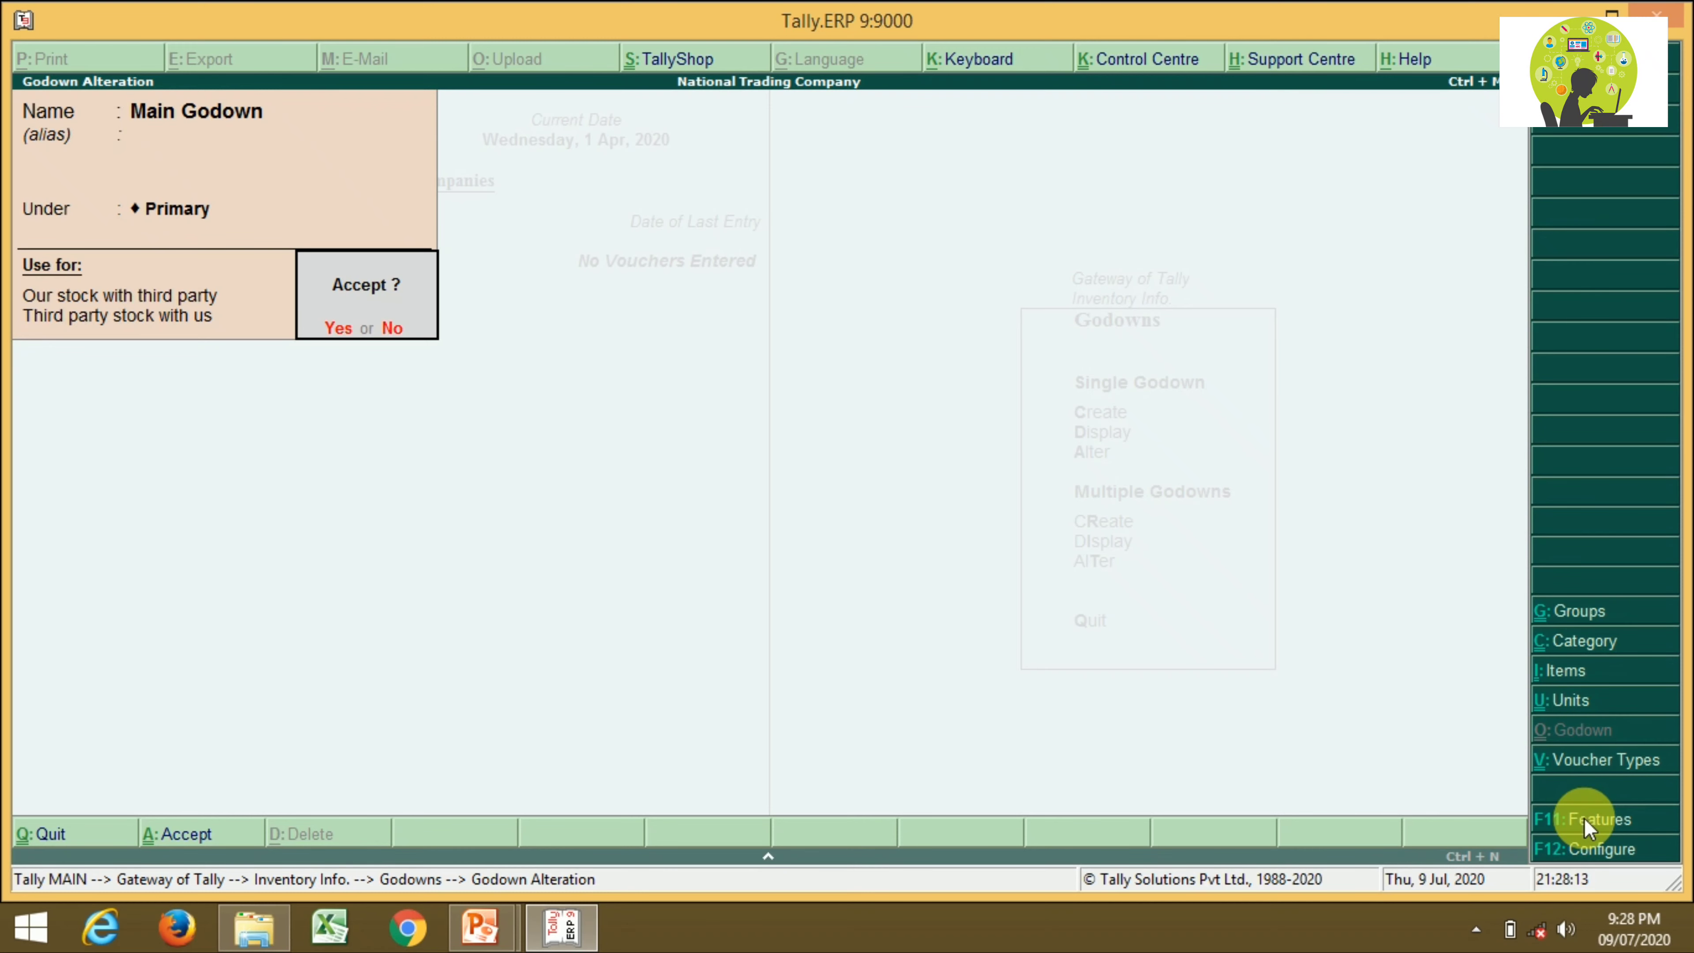
key(y)
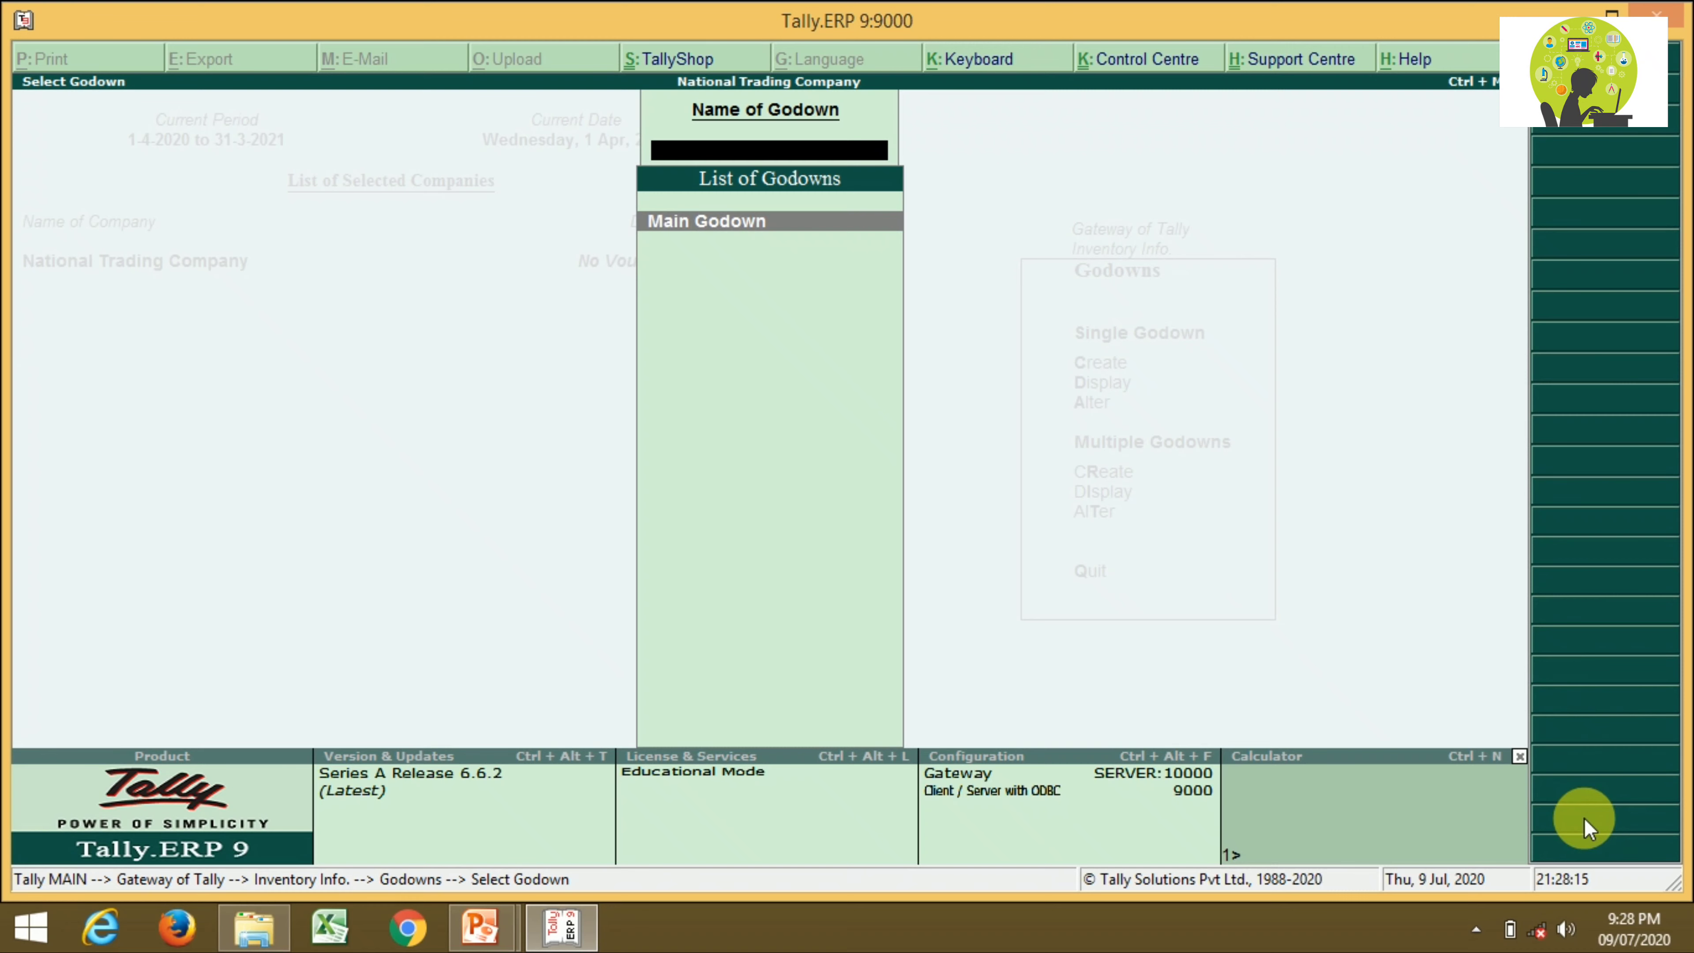
key(Escape)
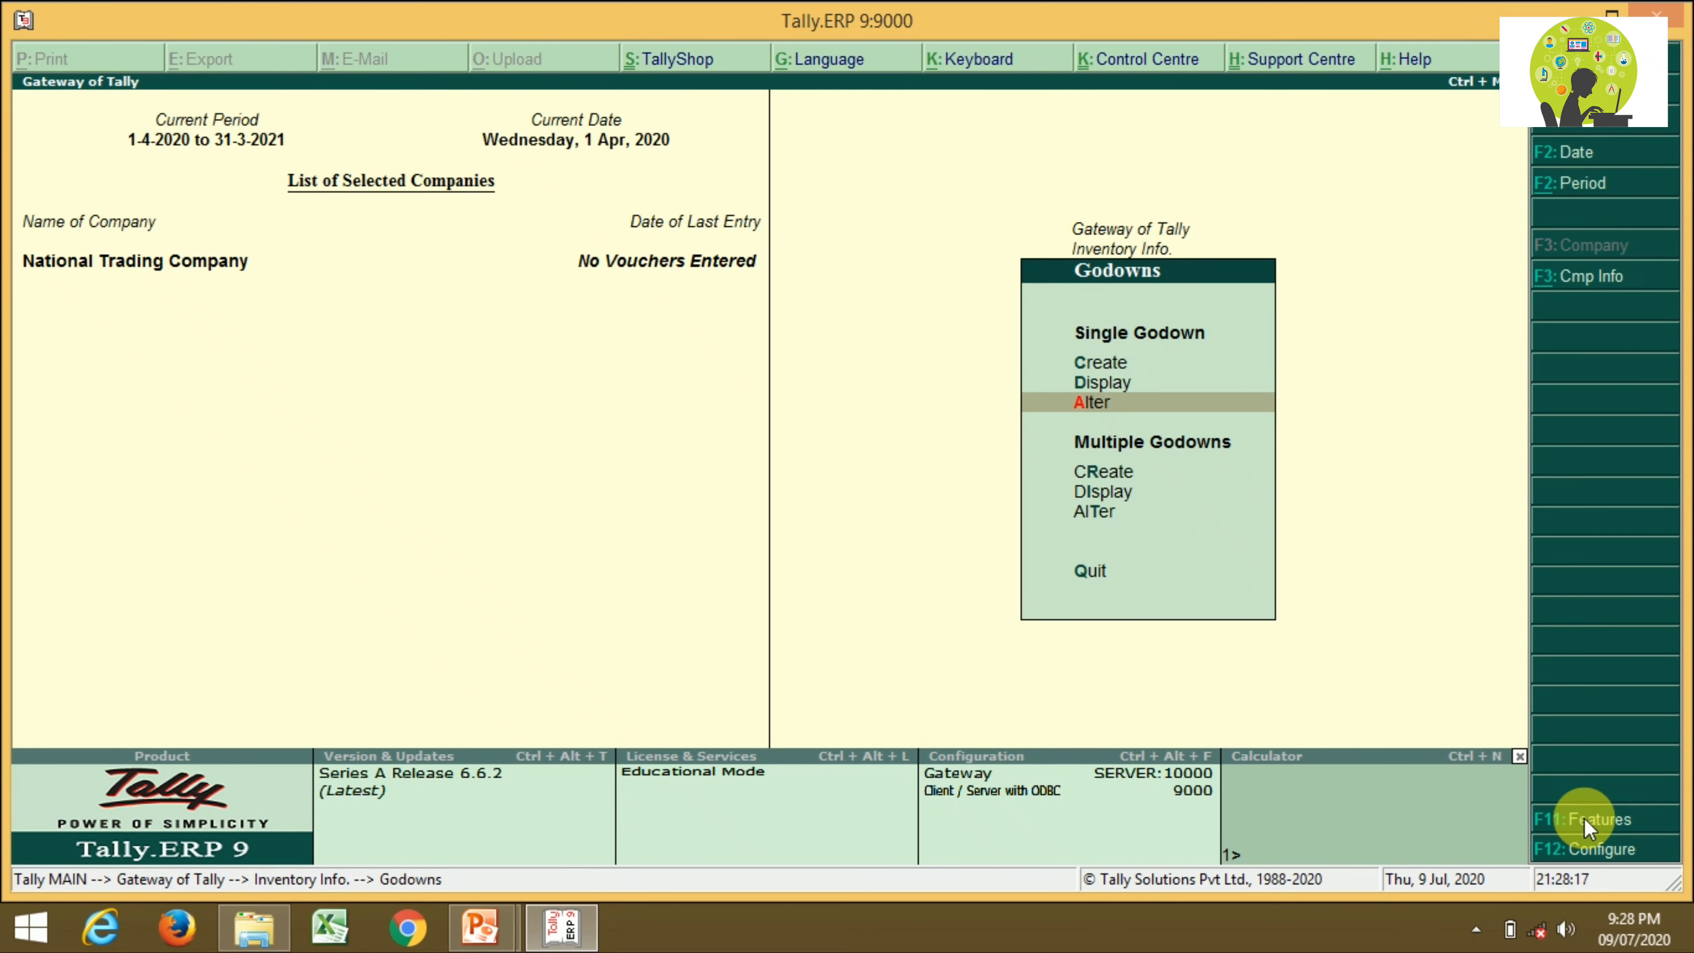
- Create a single godown named Storage Godown under Primary with no alias, save it and return to the Gateway
key(Up)
key(Up)
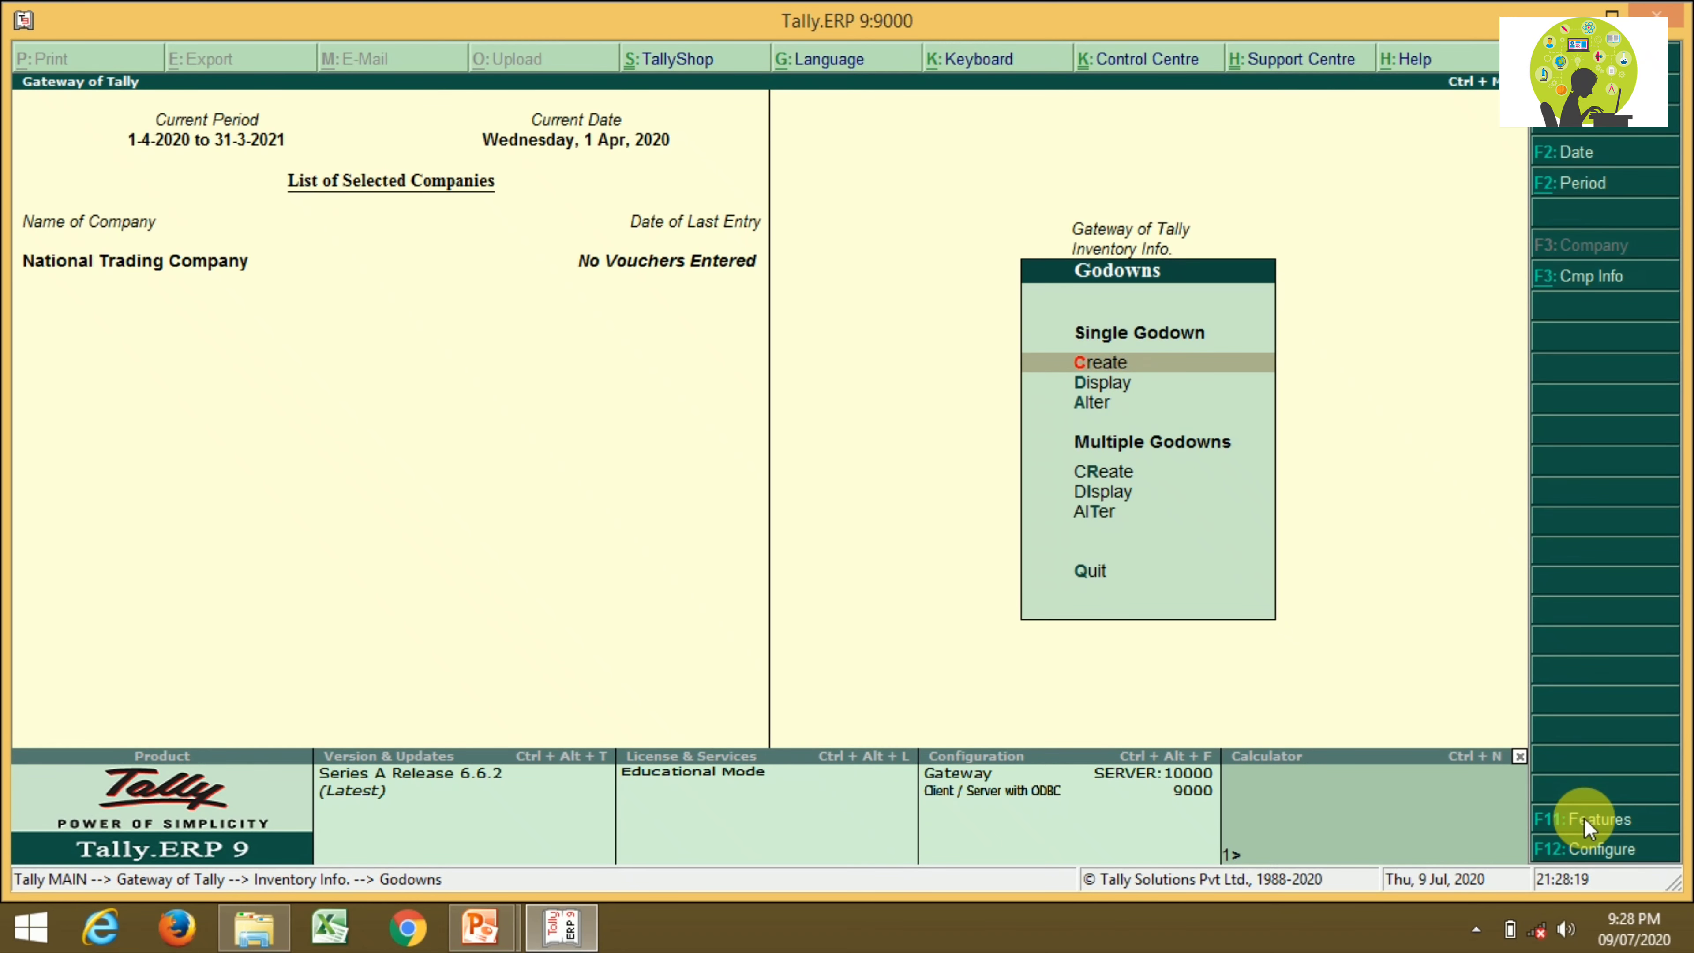
key(Return)
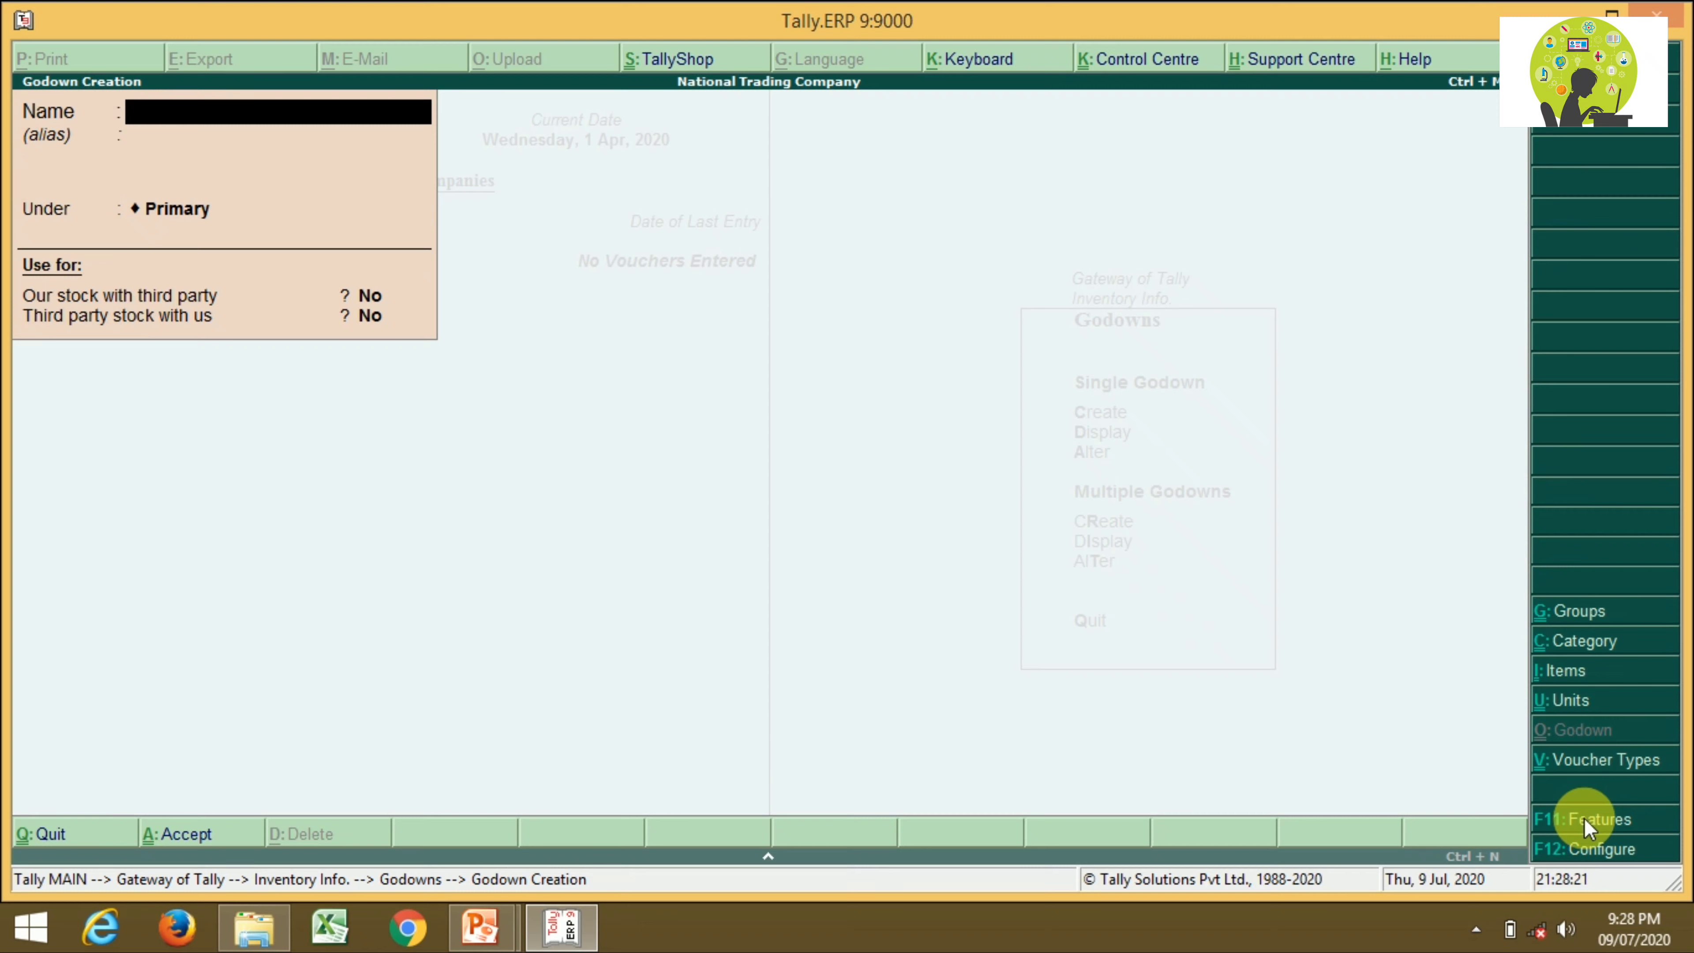
text(Storage Go)
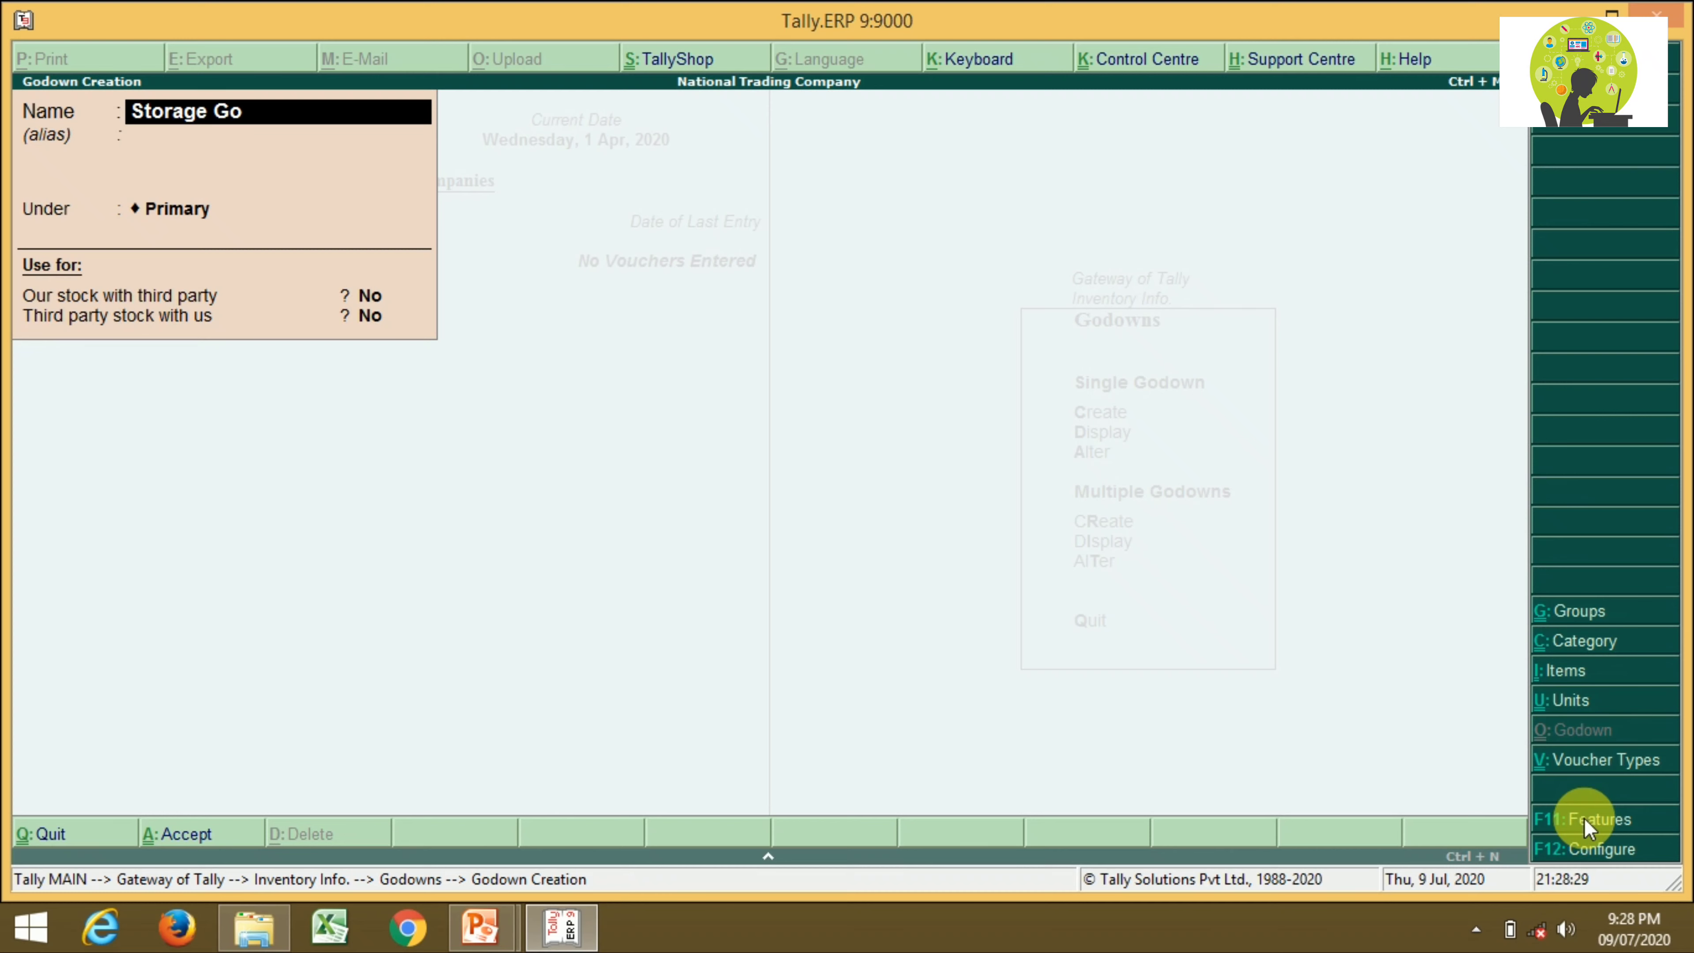
text(down)
key(Return)
key(Return)
key(Return)
key(Return)
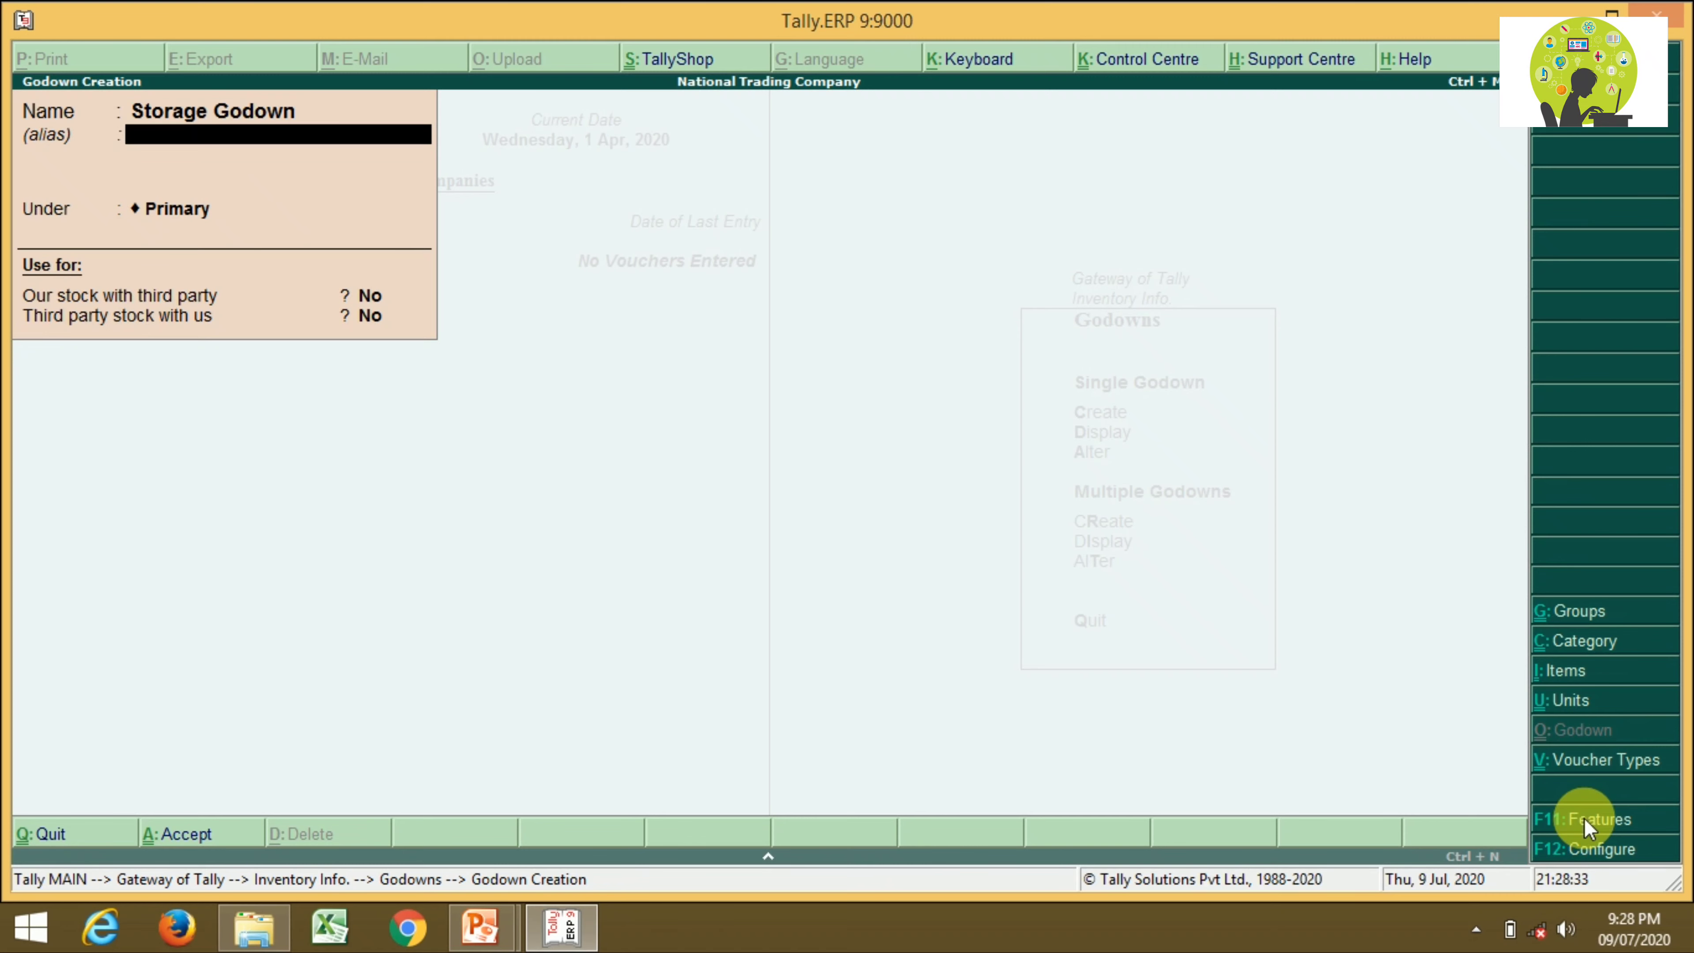
key(Return)
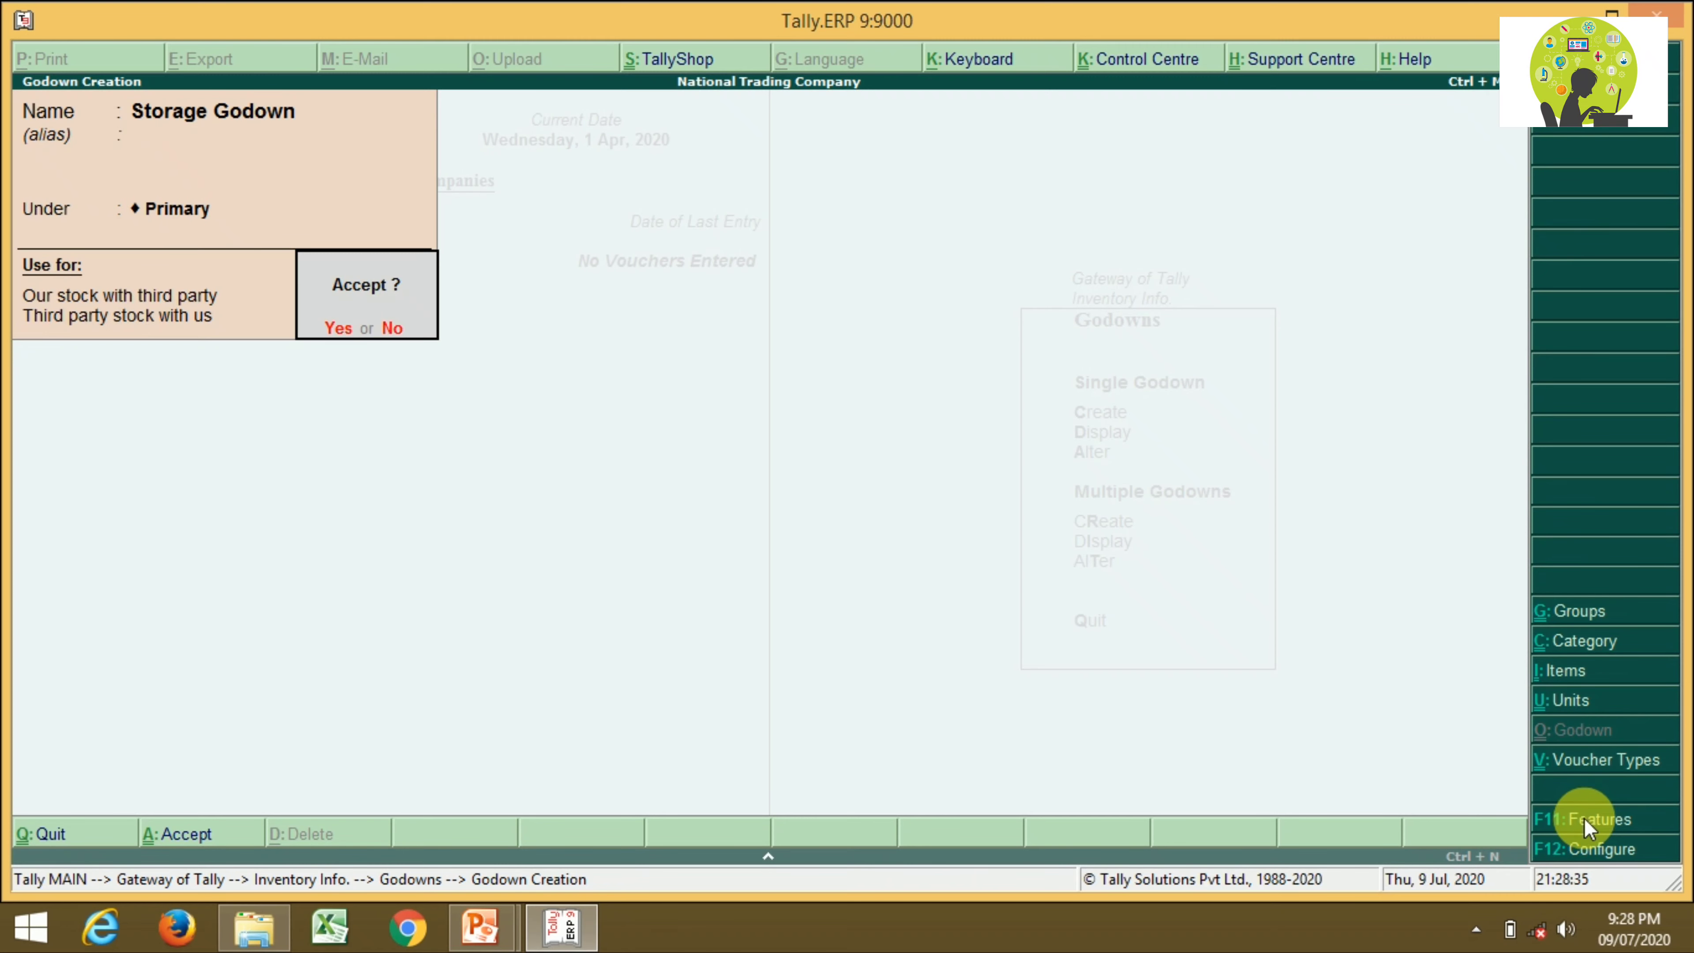
key(Return)
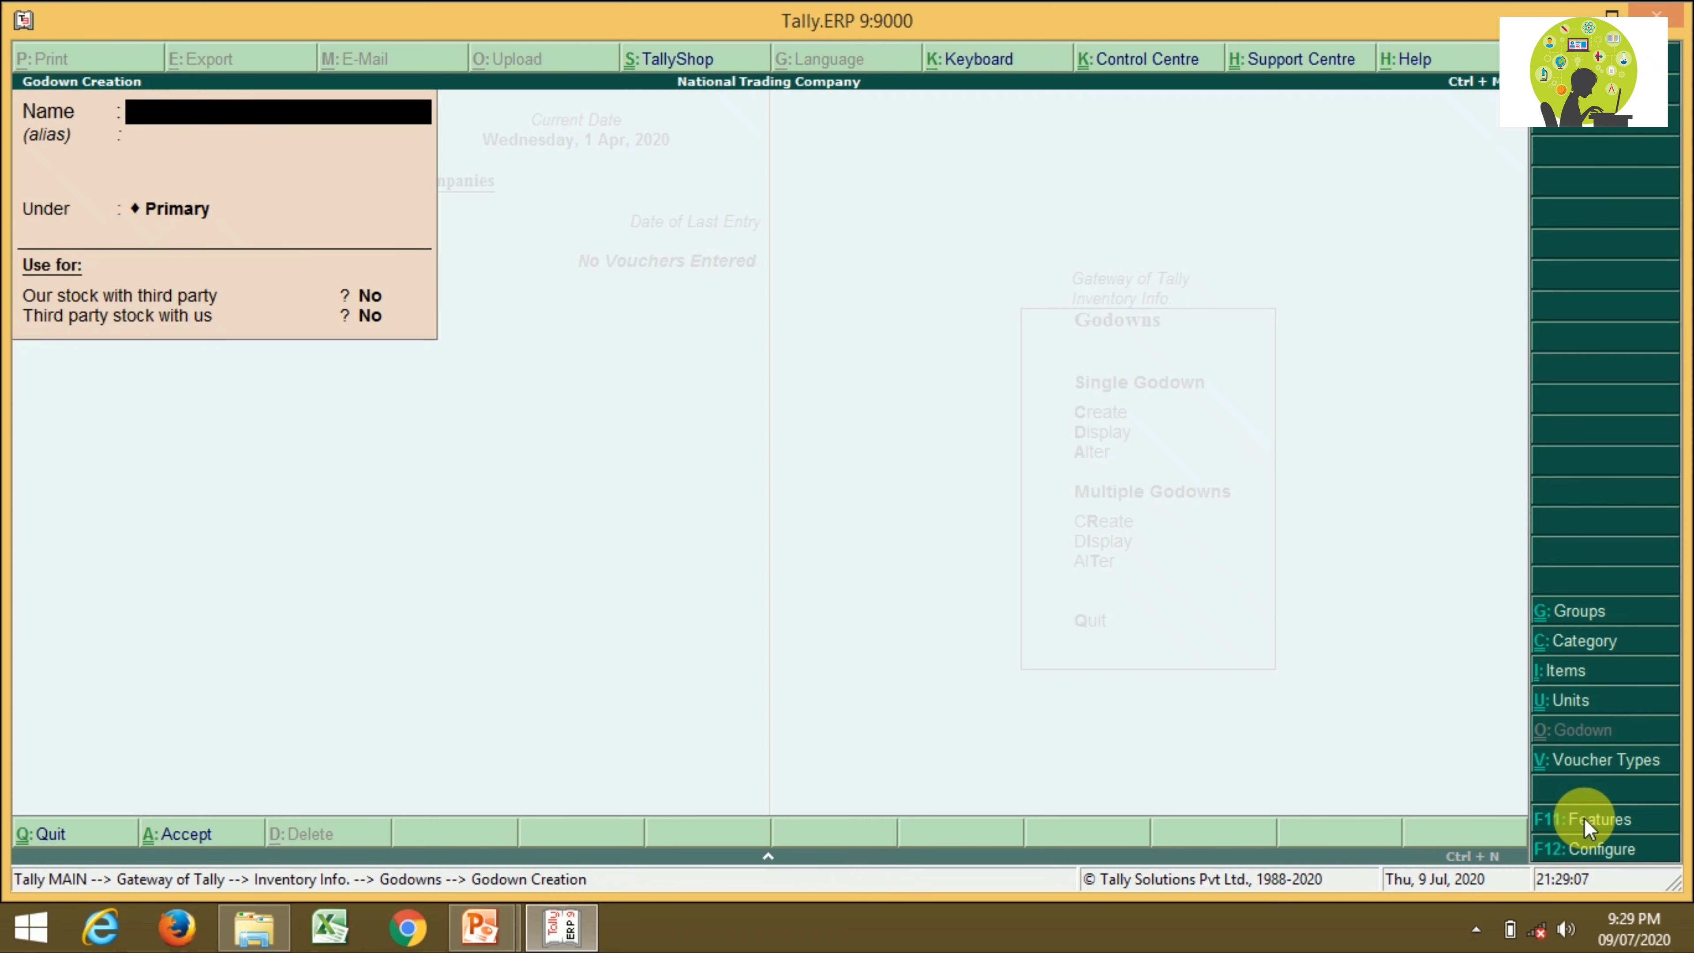
key(Escape)
key(y)
key(Escape)
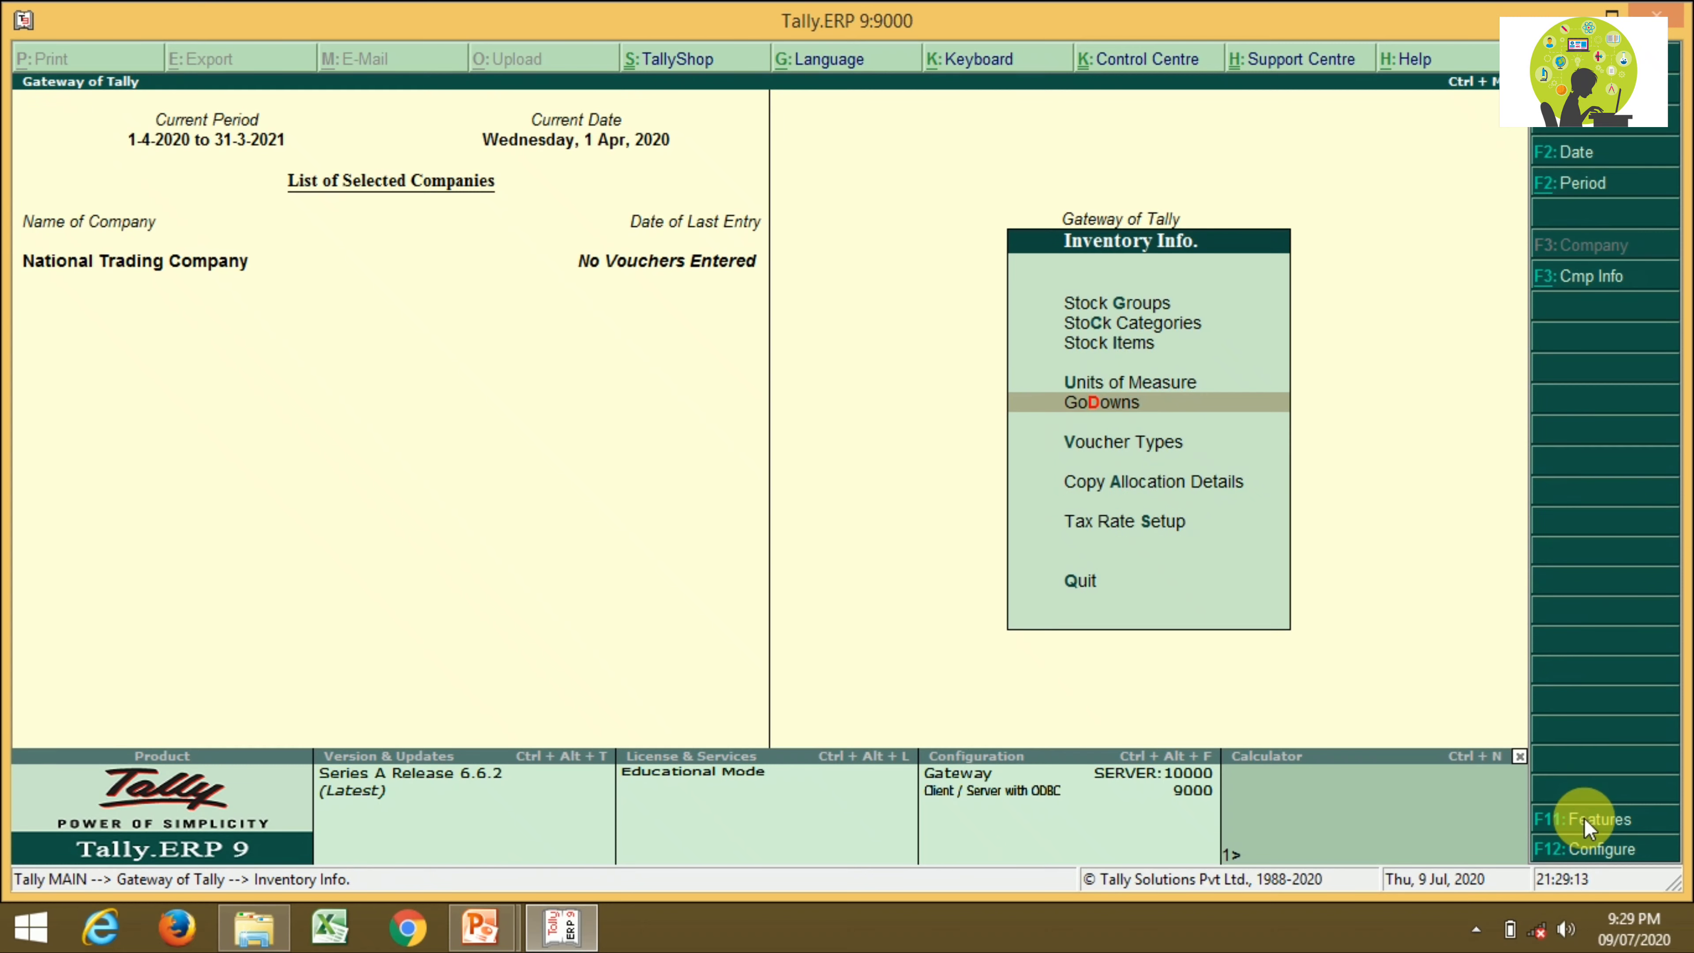
key(Escape)
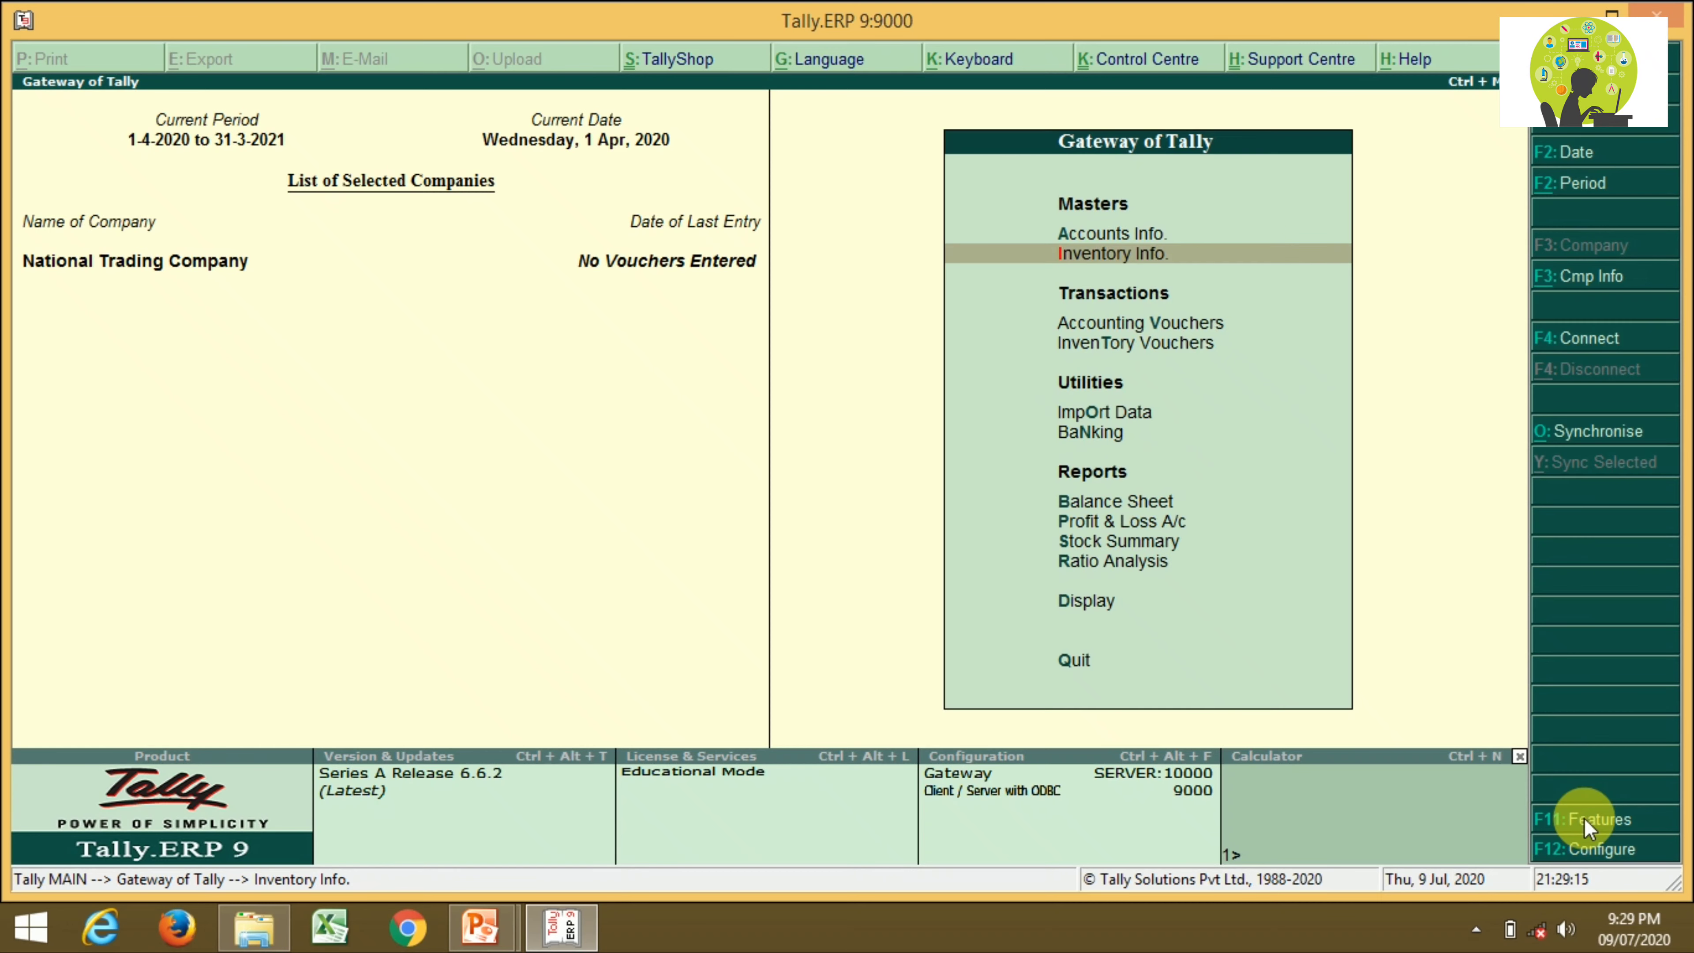